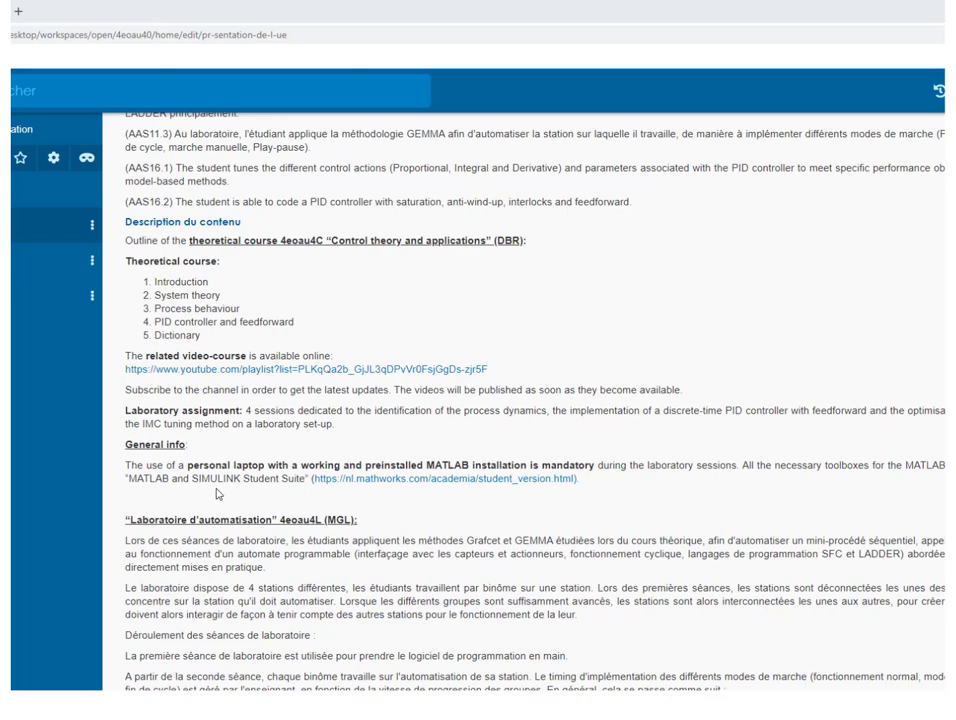
- Open the Arduino setup page linked in the TCLab lab instructions and look through its installation guidance
{"action": "left_click", "coordinate": [383, 486]}
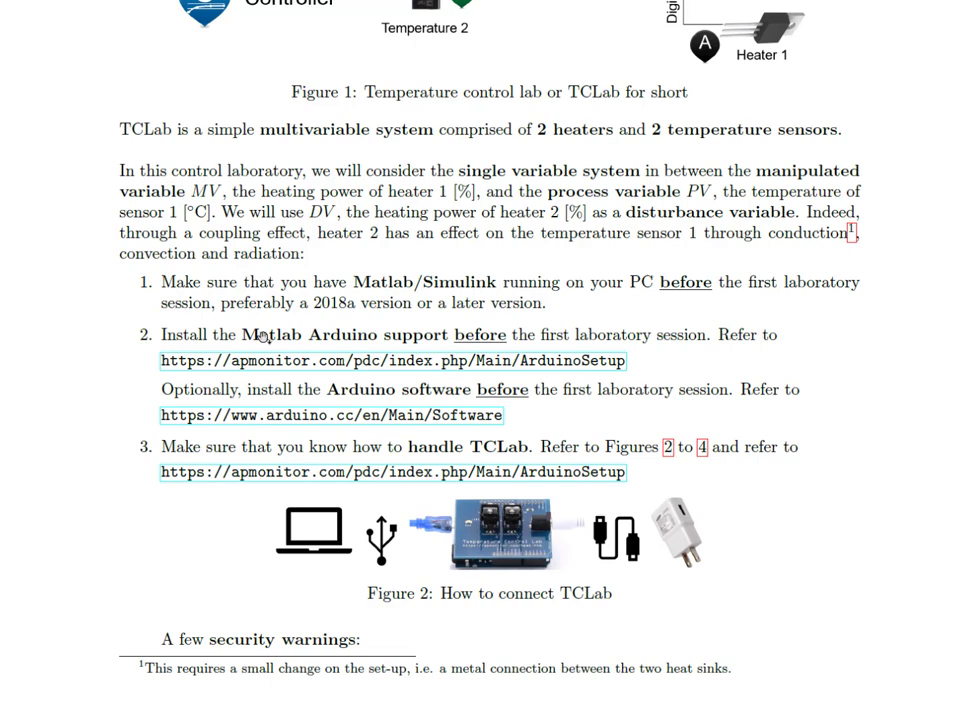
{"action": "left_click", "coordinate": [378, 362]}
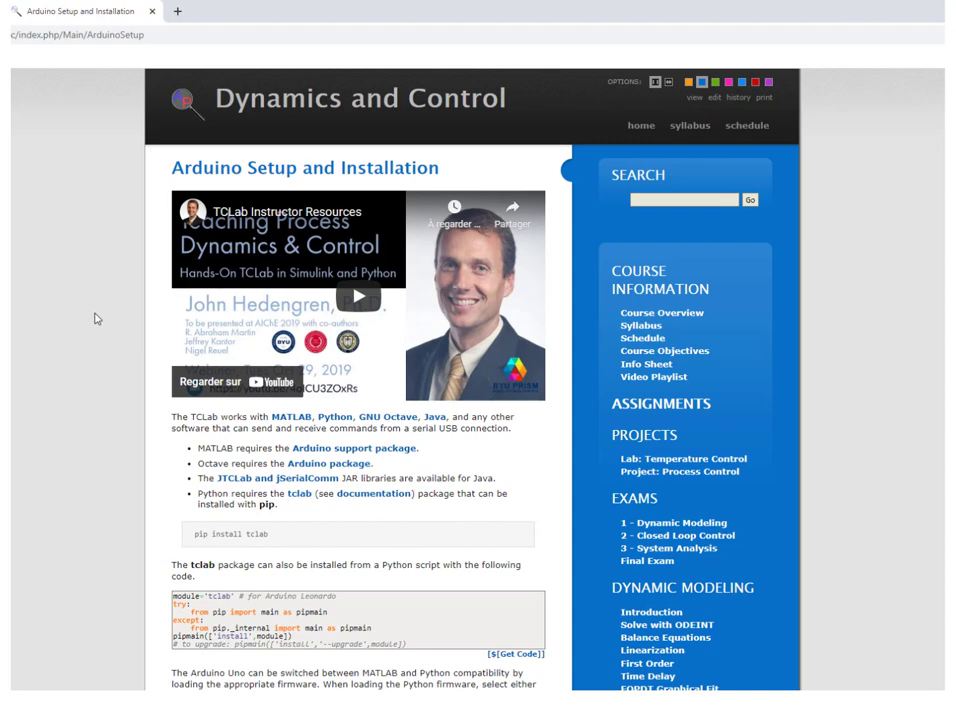
{"action": "scroll", "coordinate": [96, 319], "scroll_direction": "down", "scroll_amount": 5}
{"action": "scroll", "coordinate": [96, 319], "scroll_direction": "down", "scroll_amount": 8}
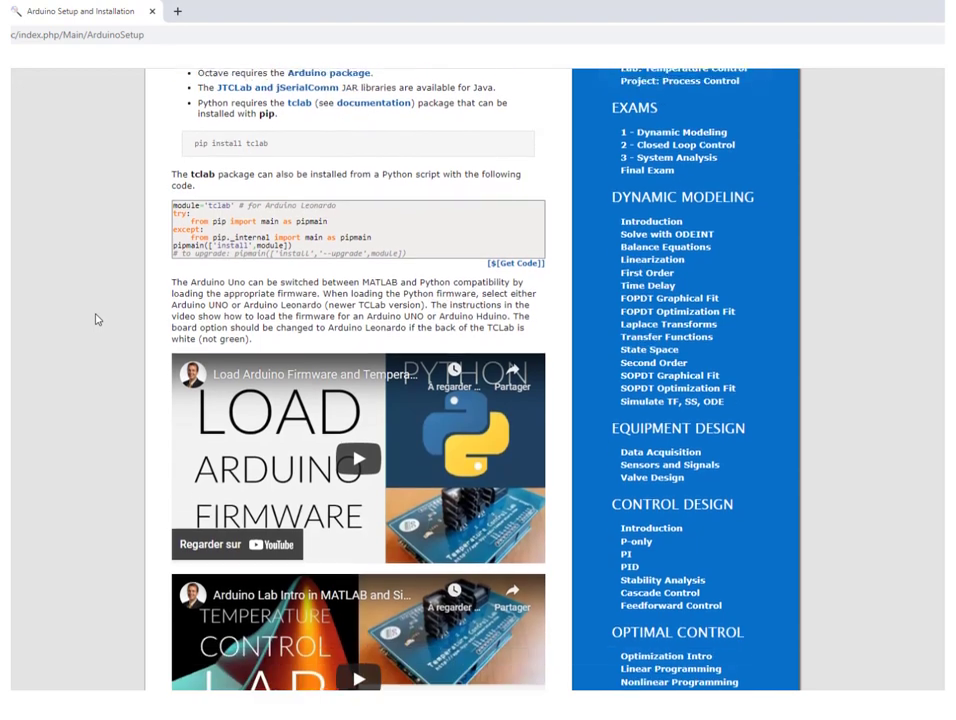
{"action": "scroll", "coordinate": [96, 319], "scroll_direction": "down", "scroll_amount": 1}
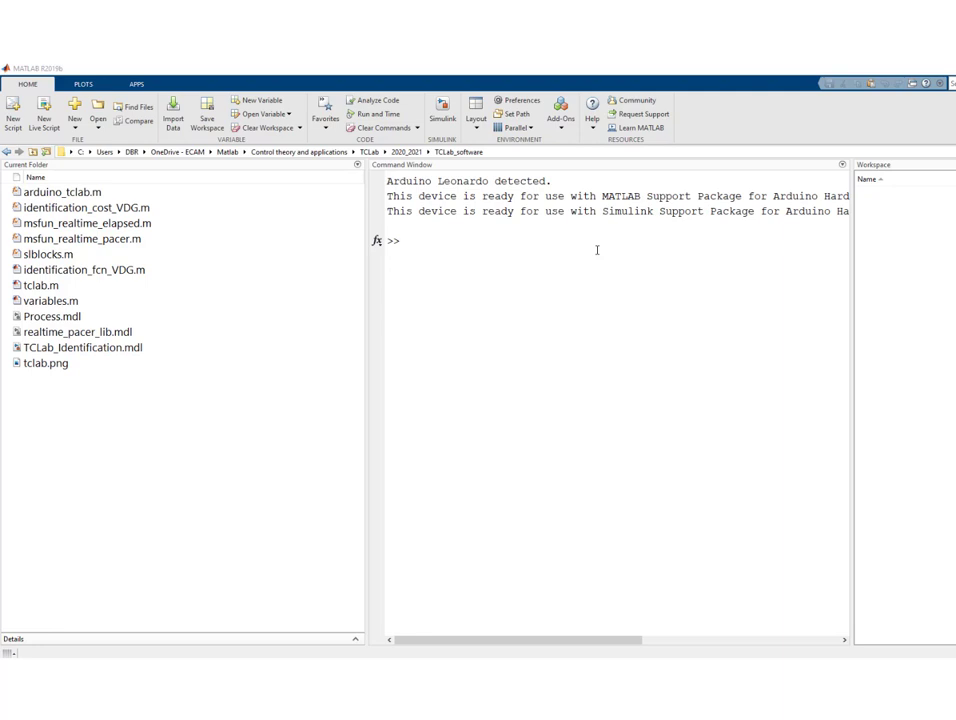
- Open the TCLab_Identification.mdl model and run its simulation
{"action": "left_click", "coordinate": [77, 350]}
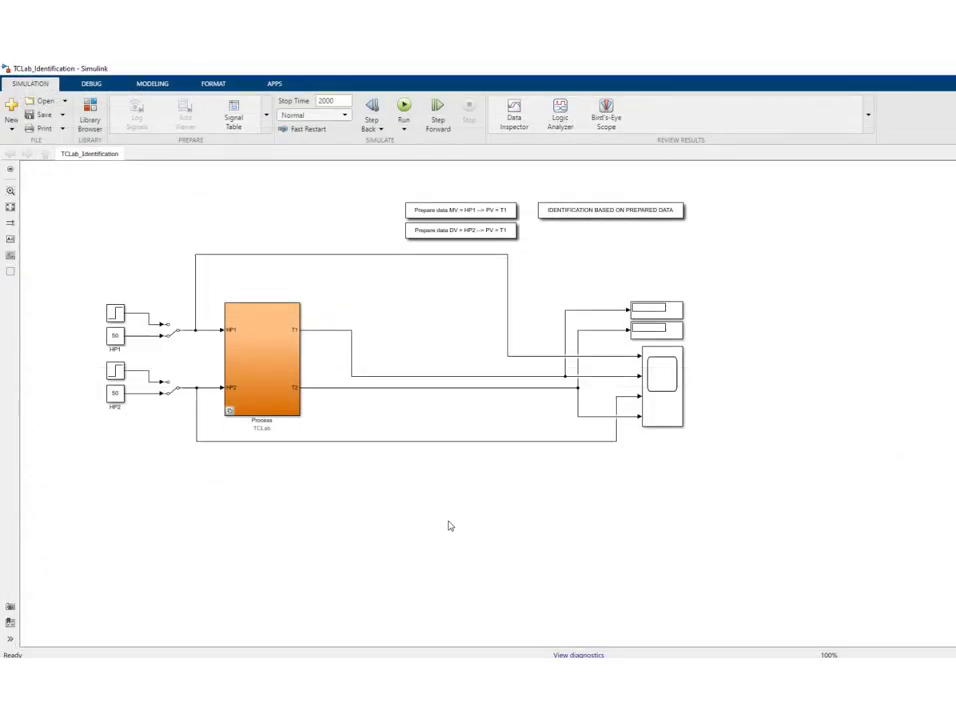
{"action": "left_click", "coordinate": [404, 108]}
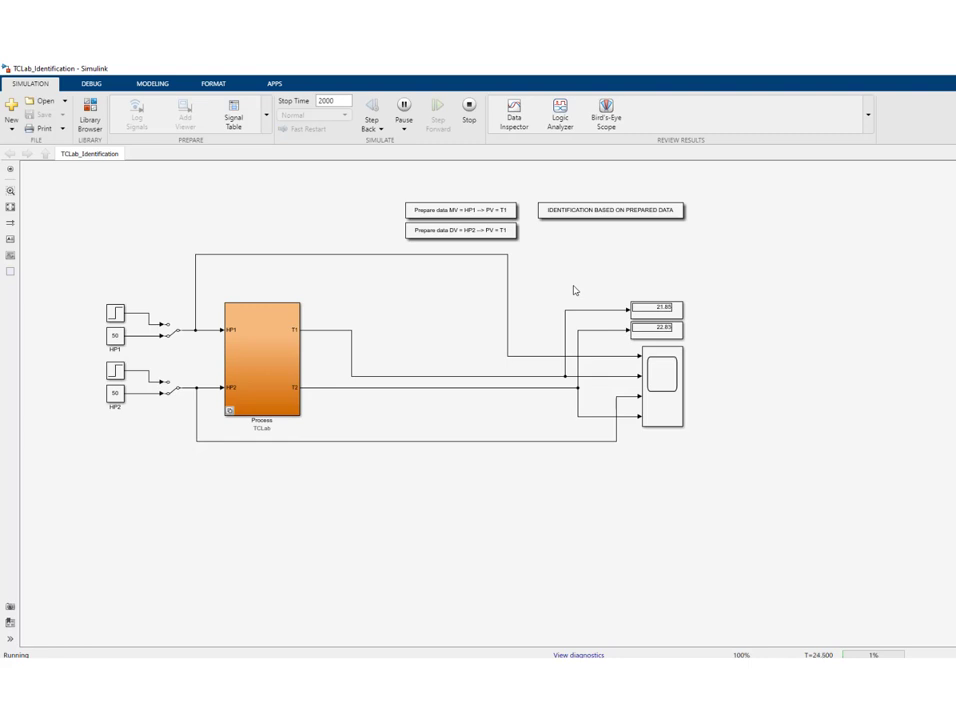
- Examine the heating power and temperature curves in the model's scope, and return to the block diagram
{"action": "left_click", "coordinate": [662, 380]}
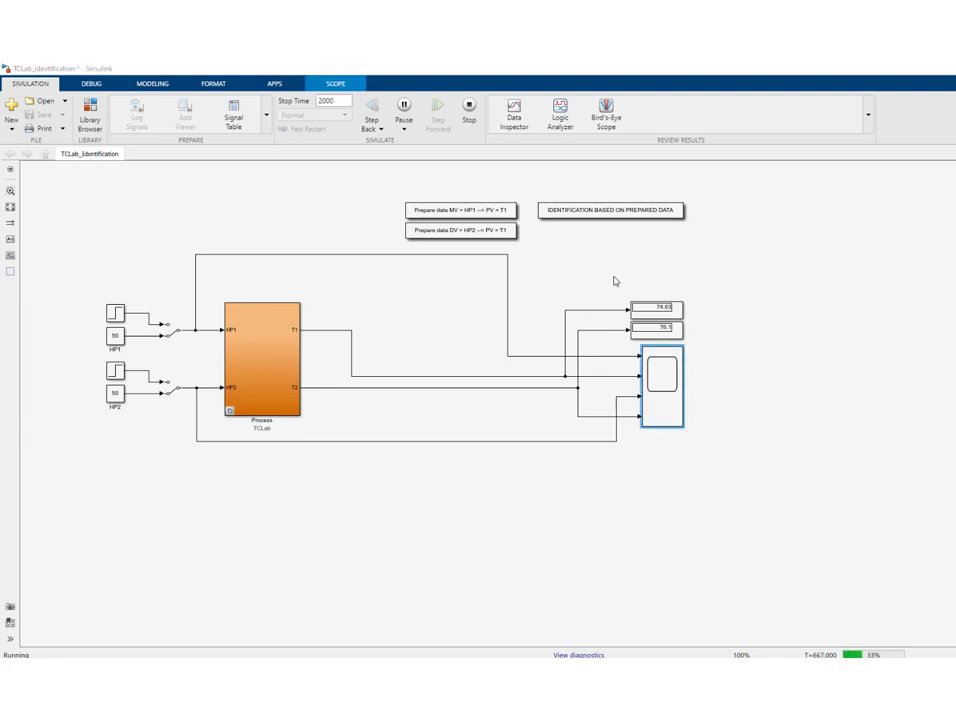
{"action": "double_click", "coordinate": [669, 372]}
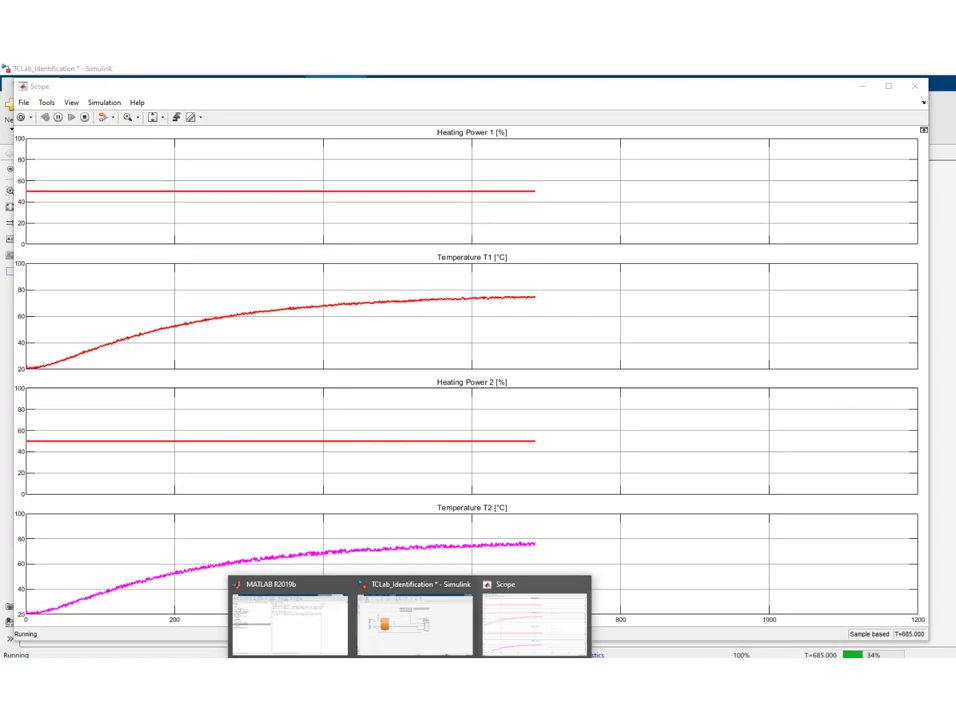
{"action": "left_click", "coordinate": [415, 620]}
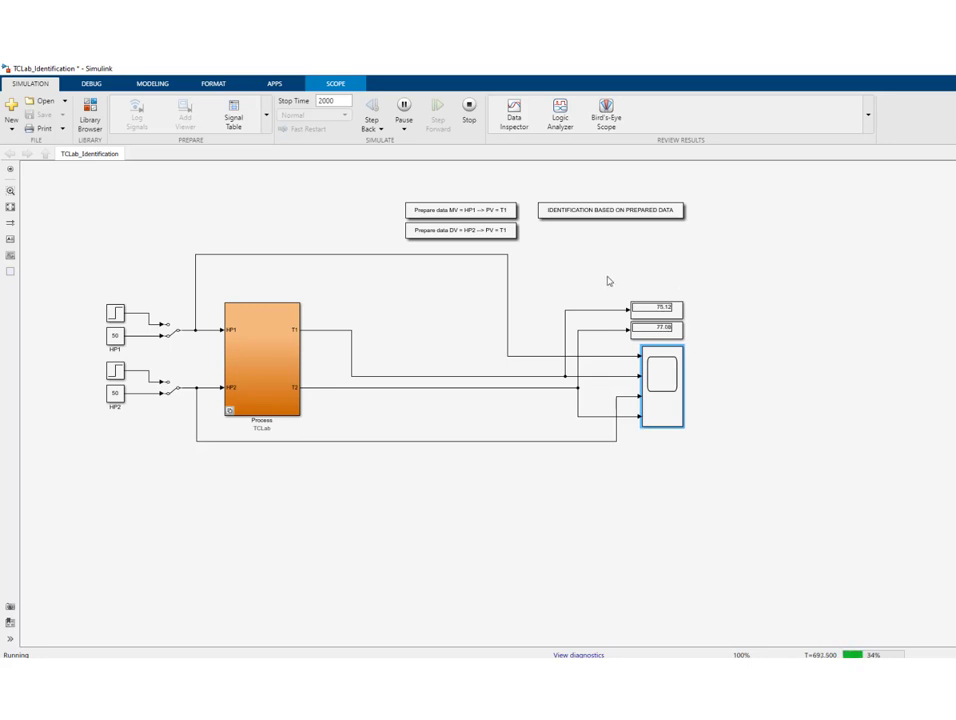
- Open variables.m in MATLAB and add the line "MV0 = 50; [%]" under the PARAMETERS heading
{"action": "key", "text": "alt+Tab"}
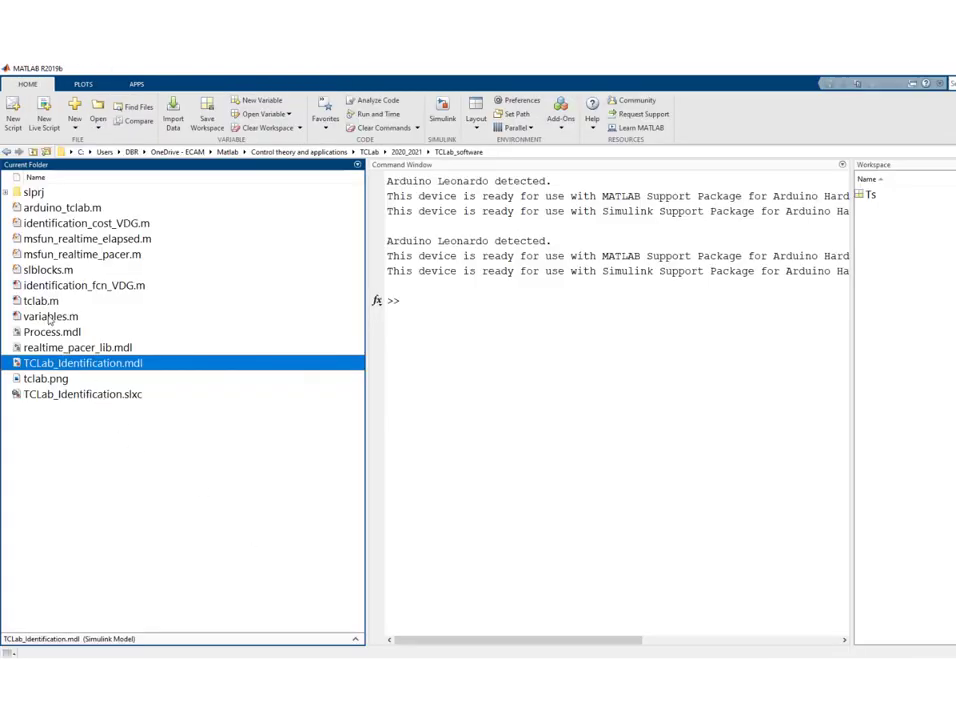
{"action": "double_click", "coordinate": [50, 316]}
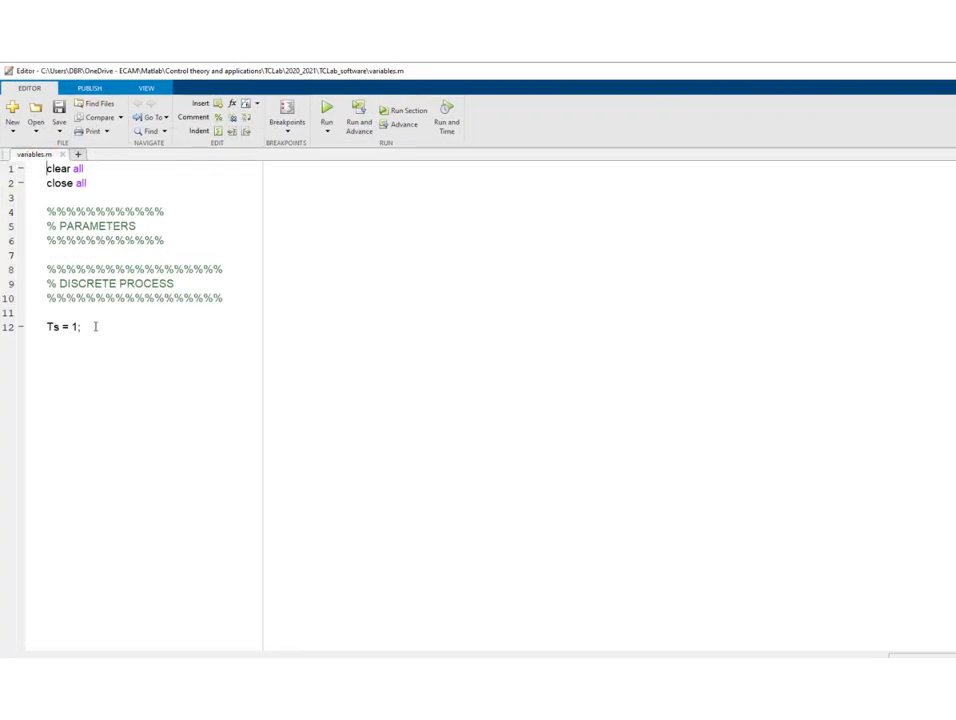
{"action": "key", "text": "Return"}
{"action": "key", "text": "Return"}
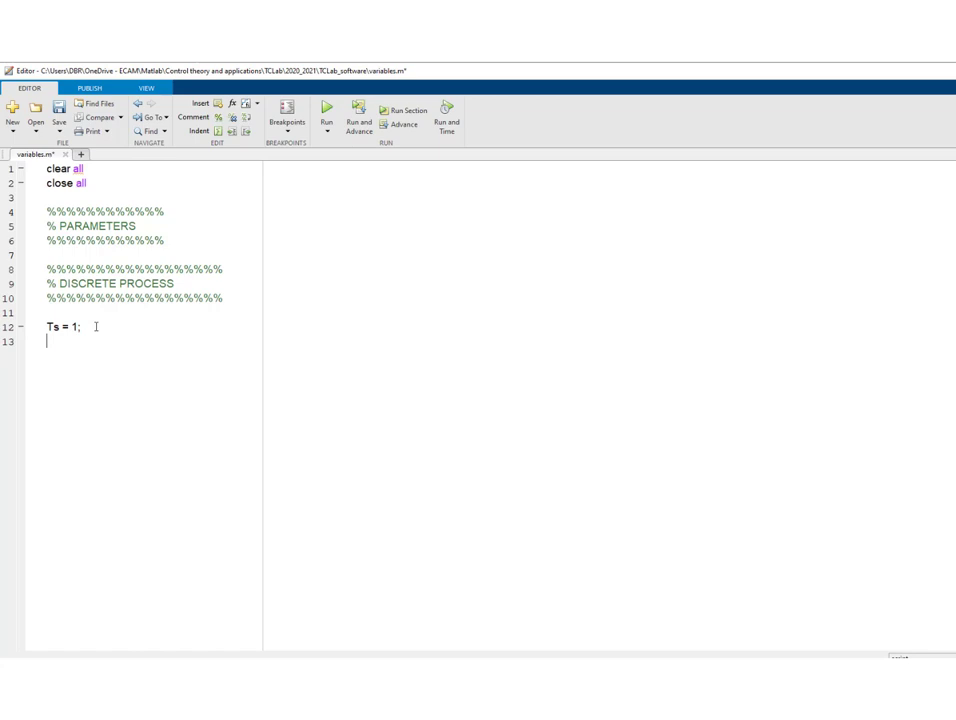
{"action": "key", "text": "BackSpace"}
{"action": "key", "text": "BackSpace"}
{"action": "key", "text": "Return"}
{"action": "key", "text": "Return"}
{"action": "key", "text": "Up"}
{"action": "type", "text": "MV0 = 50%"}
{"action": "key", "text": "Return"}
{"action": "key", "text": "BackSpace"}
{"action": "key", "text": "BackSpace"}
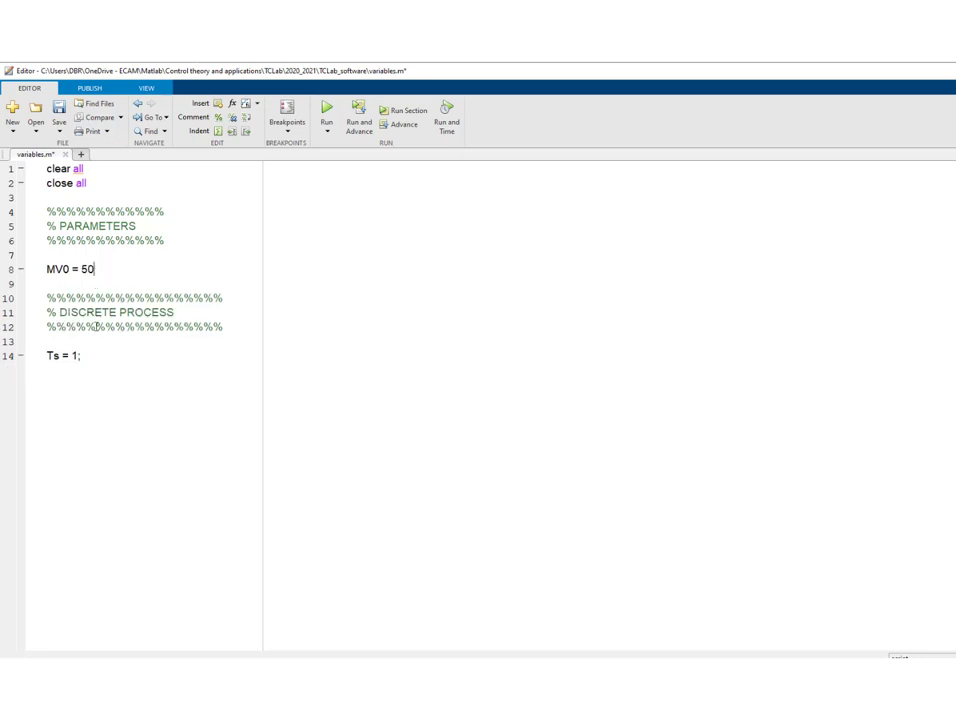
{"action": "type", "text": "; [%]"}
{"action": "key", "text": "Return"}
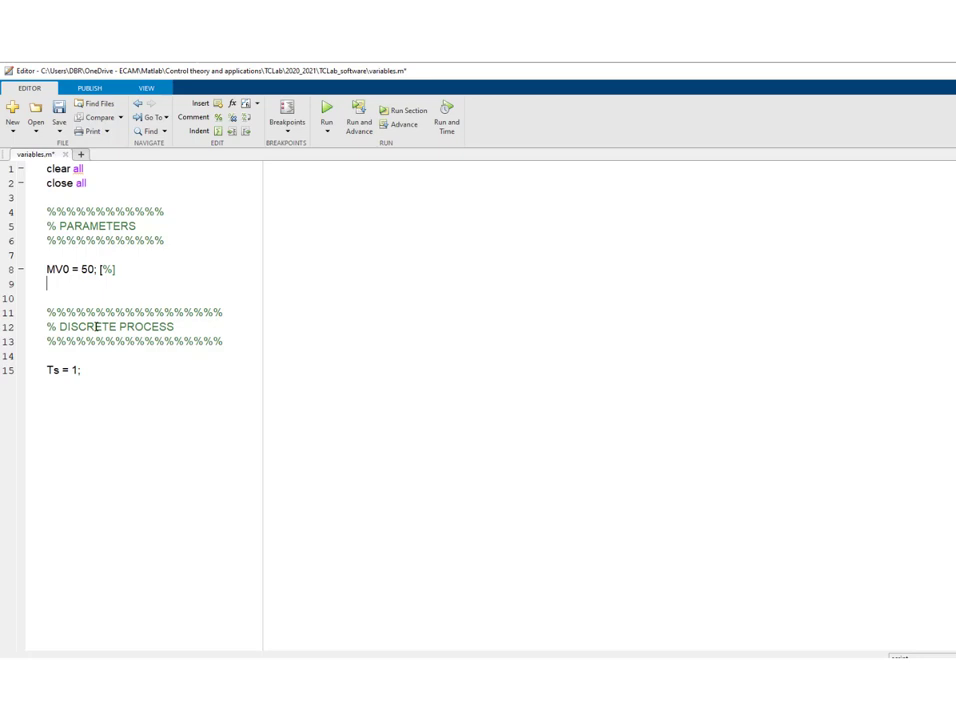
- Duplicate the MV0 line directly below itself
{"action": "left_click_drag", "start_coordinate": [116, 269], "coordinate": [33, 272]}
{"action": "key", "text": "ctrl+c"}
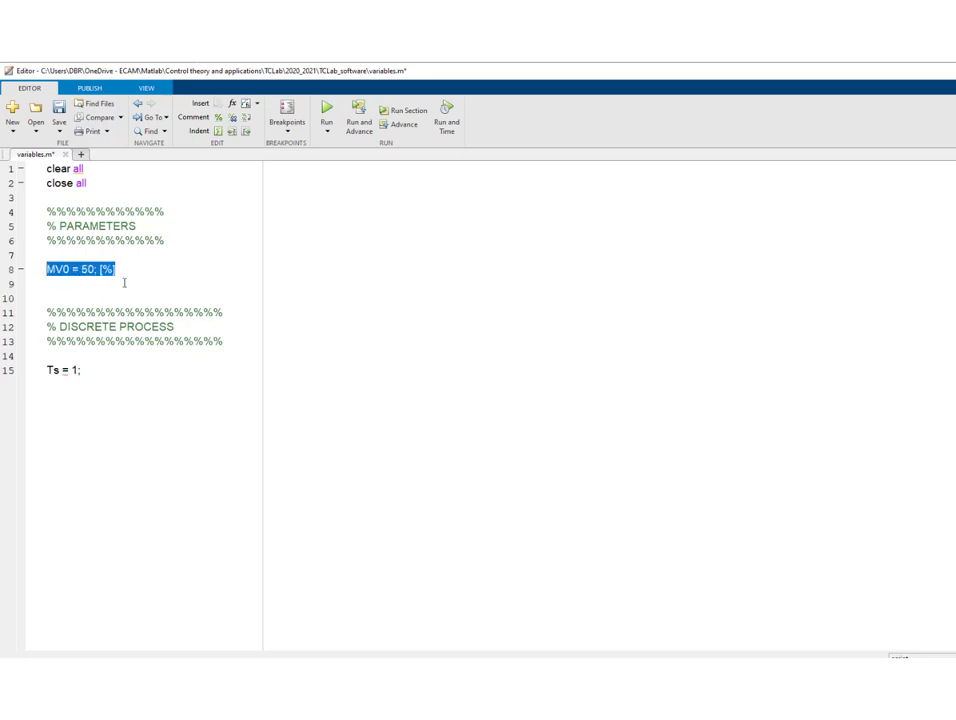
{"action": "left_click", "coordinate": [122, 284]}
{"action": "key", "text": "ctrl+v"}
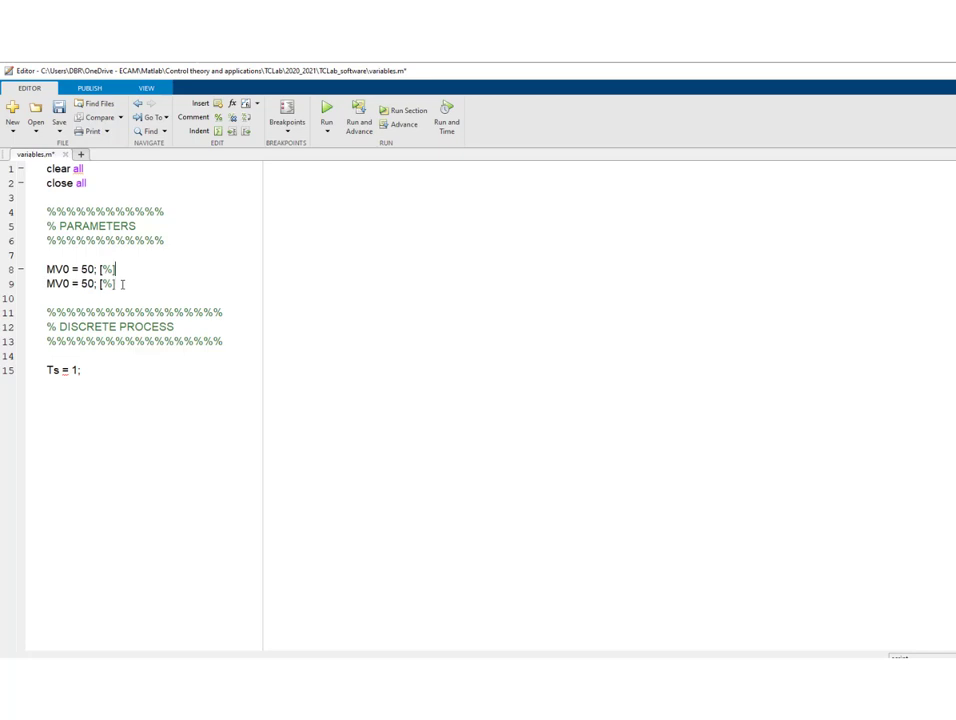
- Turn the [%] units on both parameter lines into comments and rename the second variable DV0
{"action": "key", "text": "Left"}
{"action": "key", "text": "Left"}
{"action": "key", "text": "Left"}
{"action": "type", "text": "%"}
{"action": "key", "text": "Down"}
{"action": "key", "text": "Left"}
{"action": "key", "text": "Left"}
{"action": "type", "text": "%"}
{"action": "key", "text": "BackSpace"}
{"action": "type", "text": "D"}
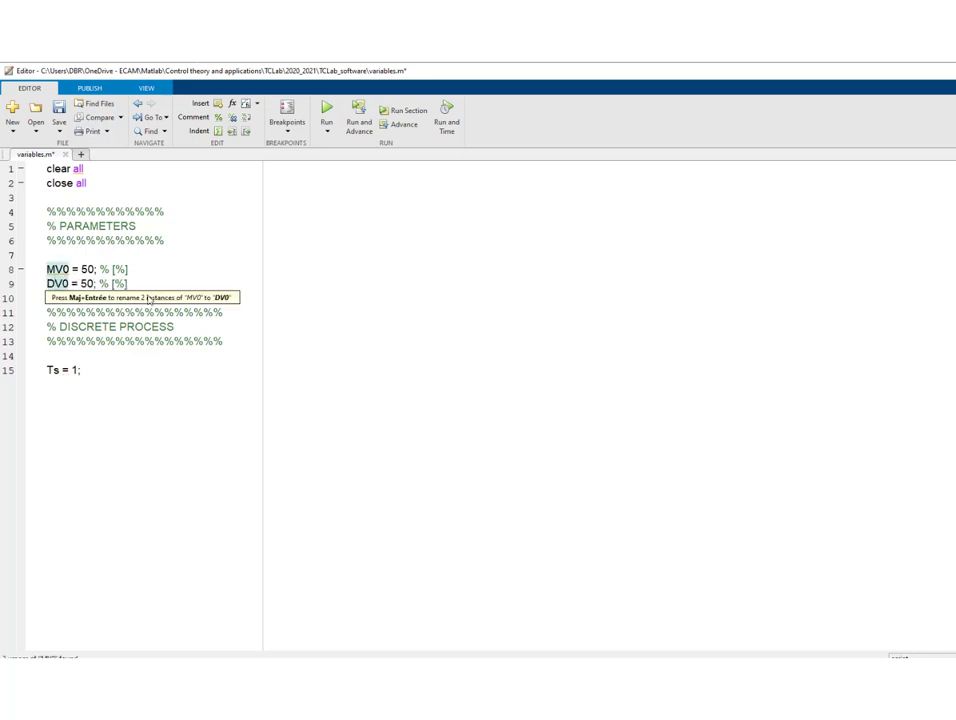
- Add a copy of the DV0 line beneath it and rename the copied variable PV0
{"action": "triple_click", "coordinate": [149, 283]}
{"action": "key", "text": "ctrl+c"}
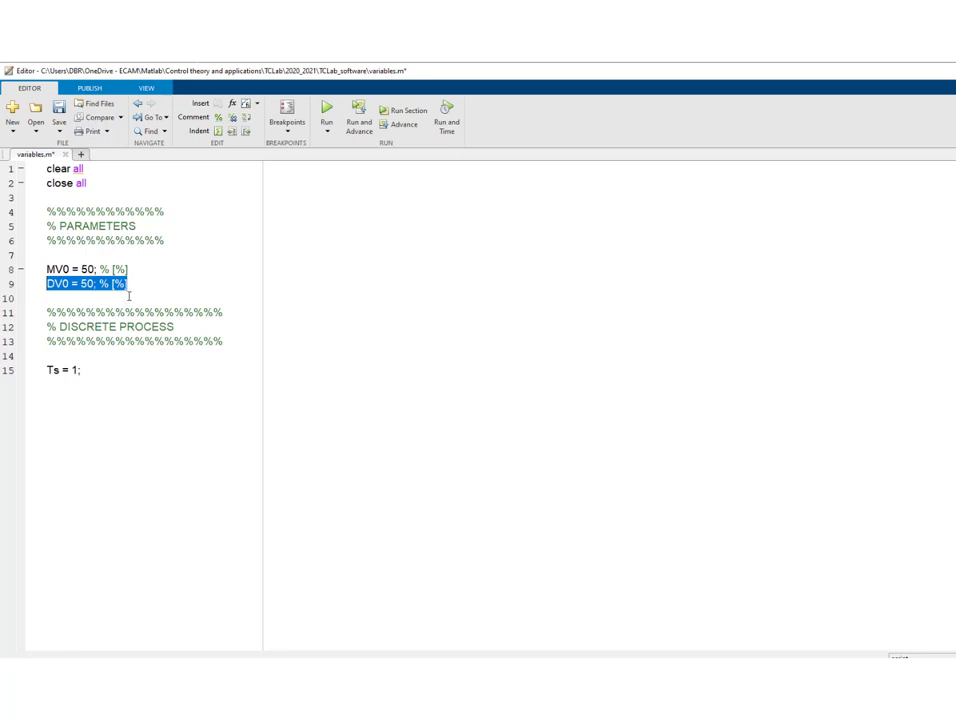
{"action": "left_click", "coordinate": [141, 286]}
{"action": "key", "text": "Return"}
{"action": "key", "text": "ctrl+v"}
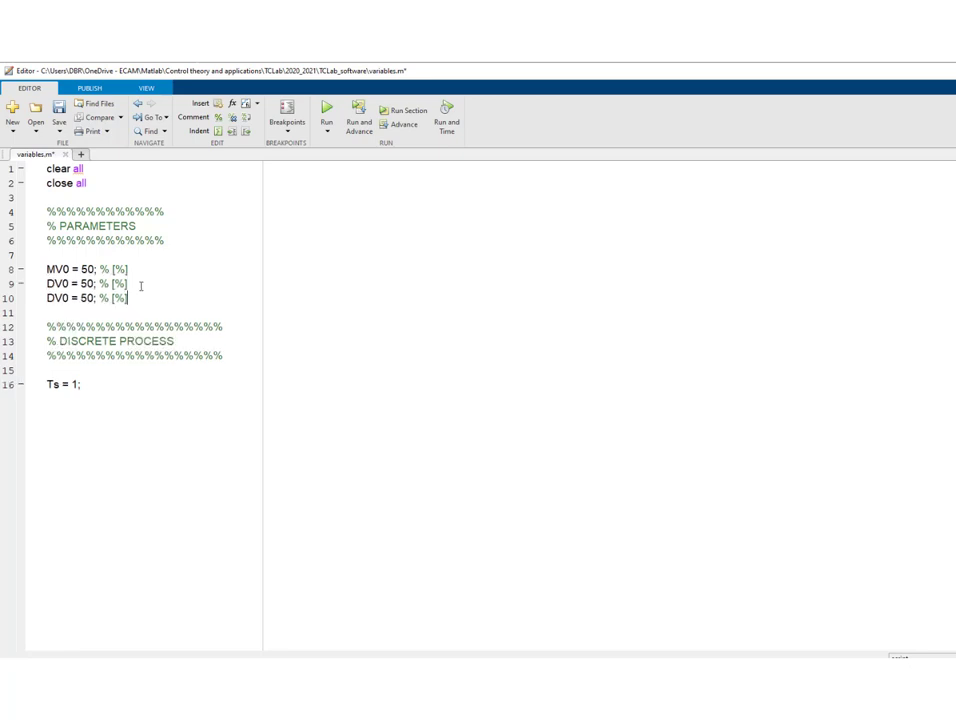
{"action": "key", "text": "BackSpace"}
{"action": "type", "text": "P"}
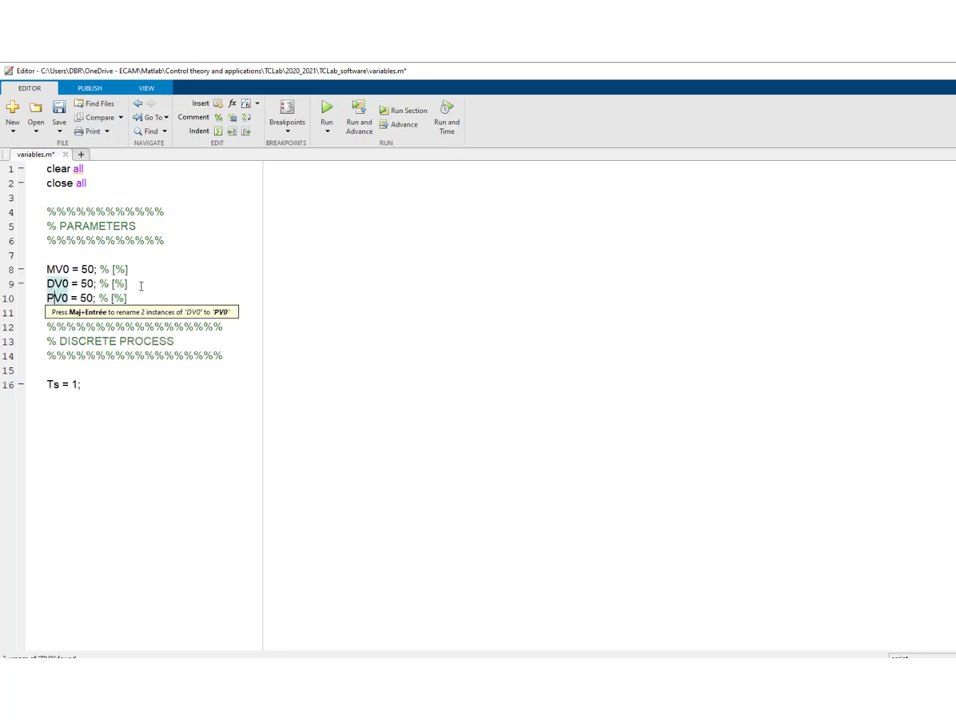
- Set PV0 to 73 and change its commented unit to [°C]
{"action": "key", "text": "Right"}
{"action": "key", "text": "Right"}
{"action": "key", "text": "Right"}
{"action": "key", "text": "Right"}
{"action": "key", "text": "Right"}
{"action": "key", "text": "Right"}
{"action": "key", "text": "BackSpace"}
{"action": "key", "text": "BackSpace"}
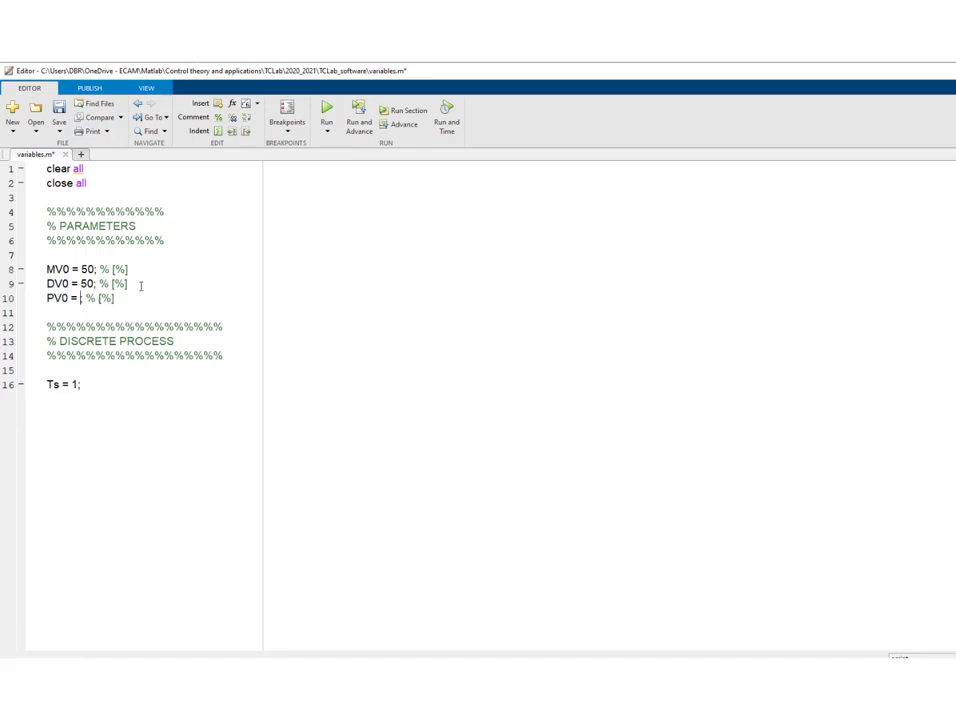
{"action": "type", "text": "73"}
{"action": "key", "text": "Right"}
{"action": "key", "text": "Delete"}
{"action": "type", "text": "[°C"}
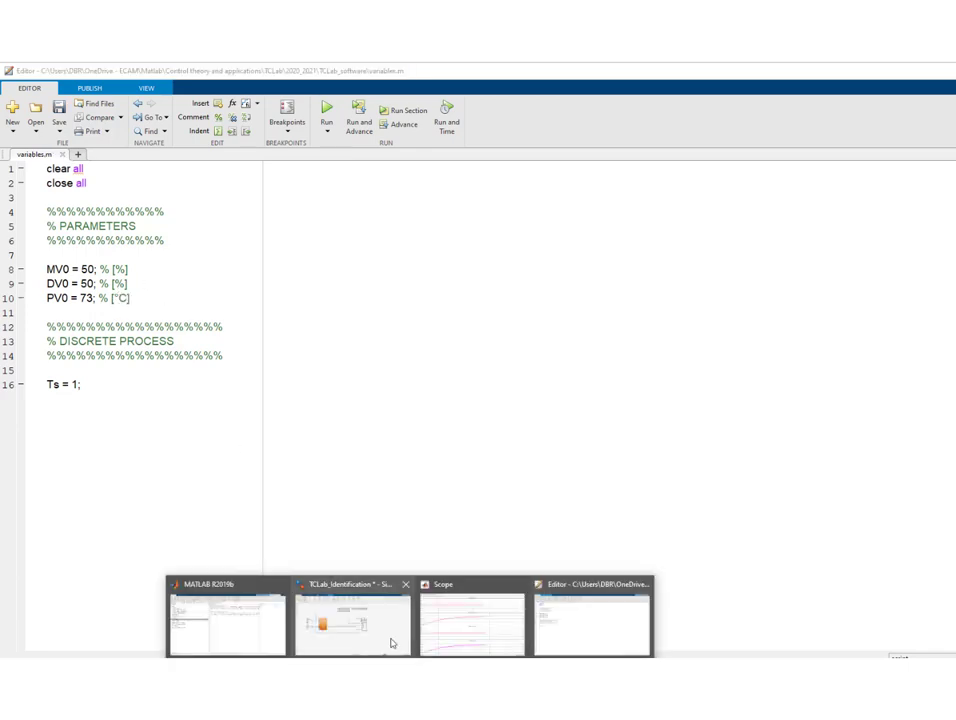
- Check the temperature displays in the running model, set PV0 to 75 in variables.m and save the script
{"action": "left_click", "coordinate": [393, 636]}
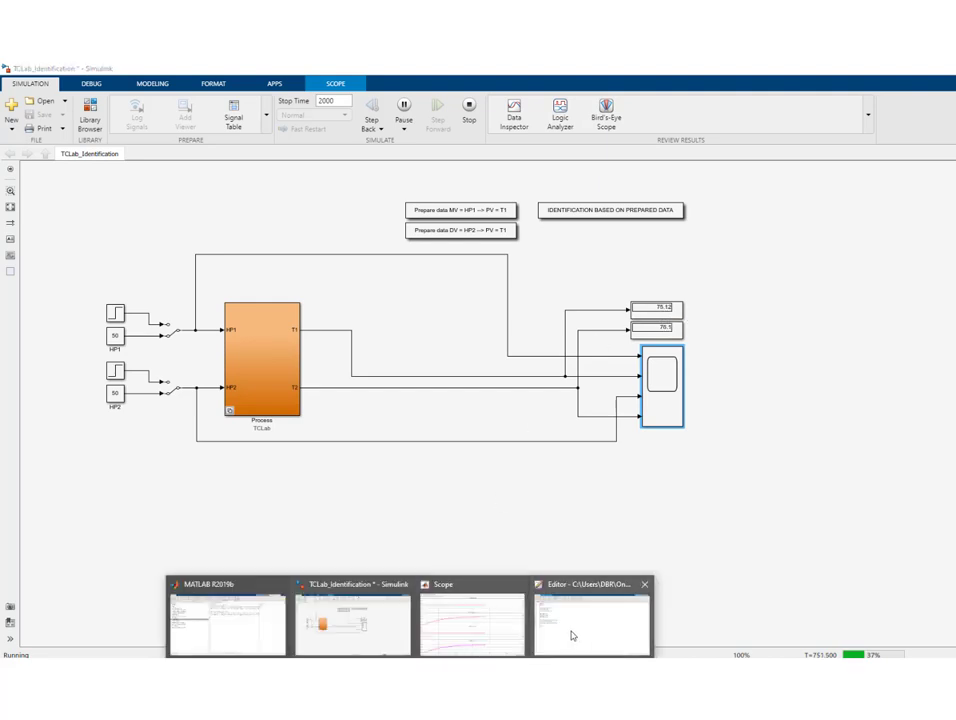
{"action": "left_click", "coordinate": [566, 634]}
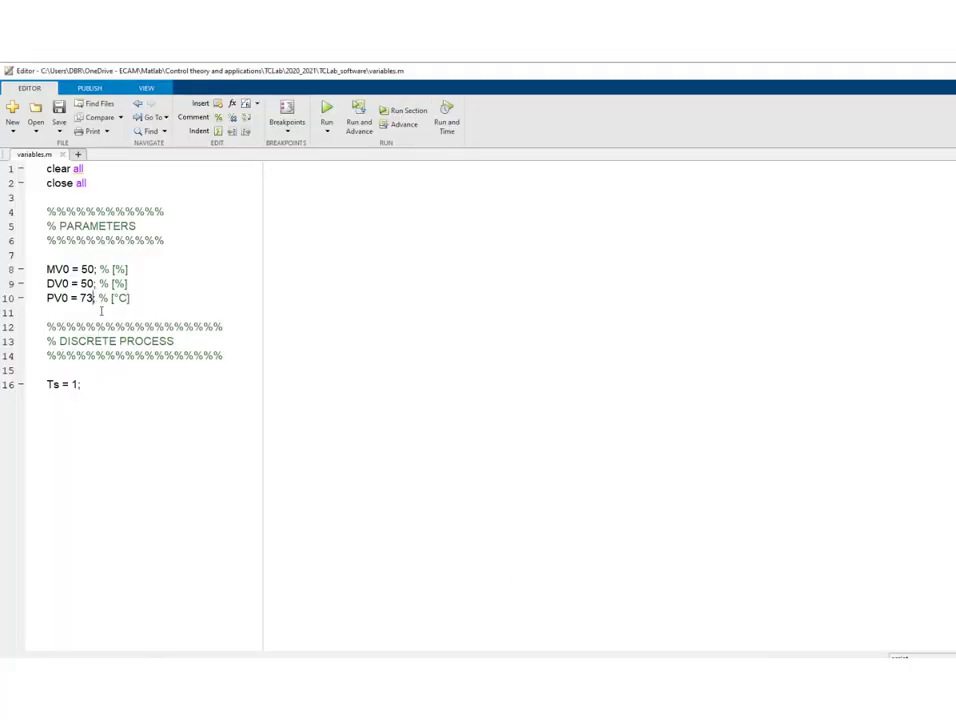
{"action": "key", "text": "BackSpace"}
{"action": "type", "text": "5"}
{"action": "key", "text": "ctrl+s"}
- Return to the running TCLab_Identification model and set the HP1 constant value to 30
{"action": "left_click", "coordinate": [395, 695]}
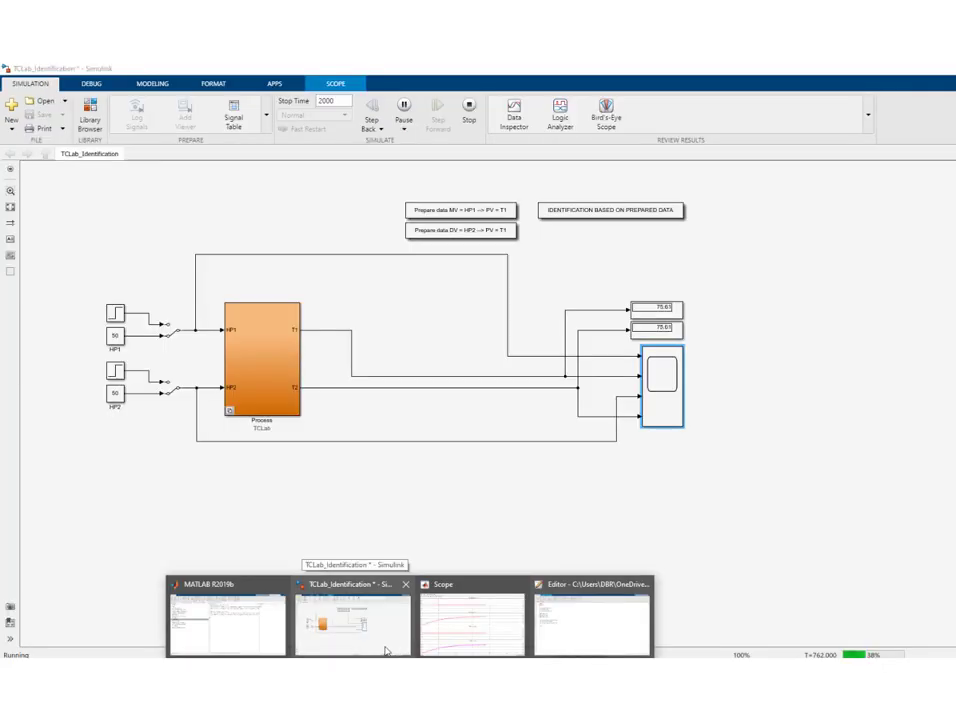
{"action": "left_click", "coordinate": [386, 651]}
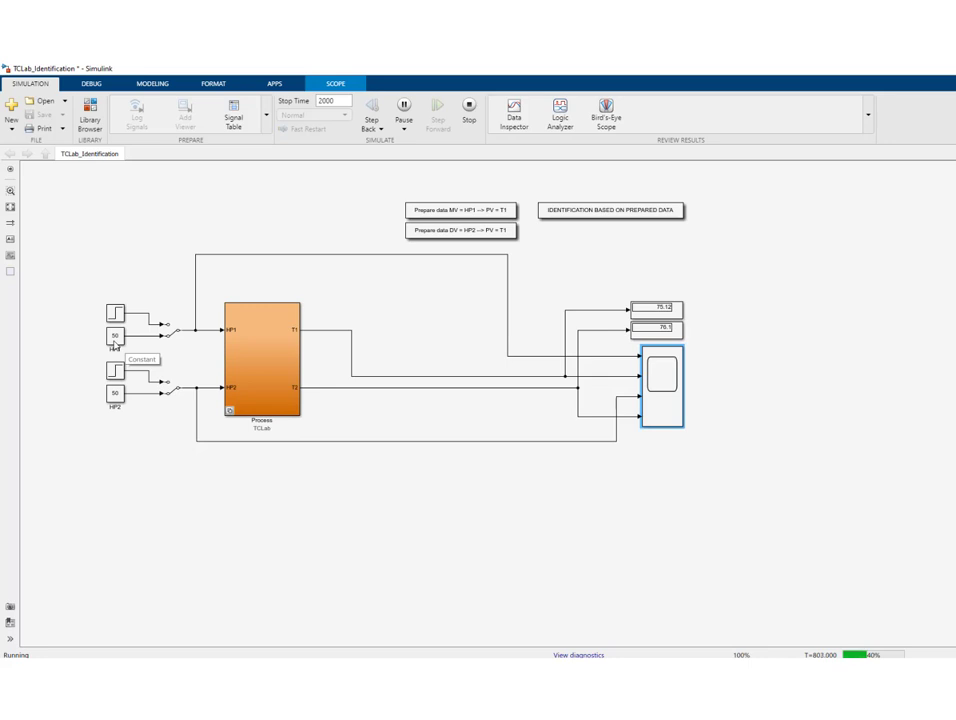
{"action": "double_click", "coordinate": [116, 337]}
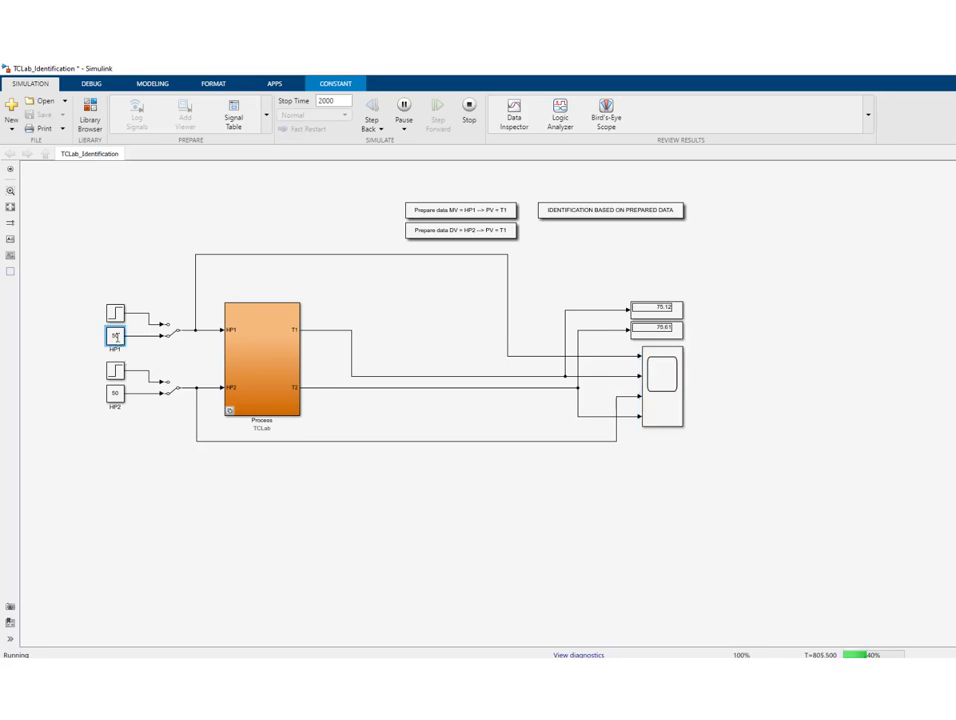
{"action": "type", "text": "30"}
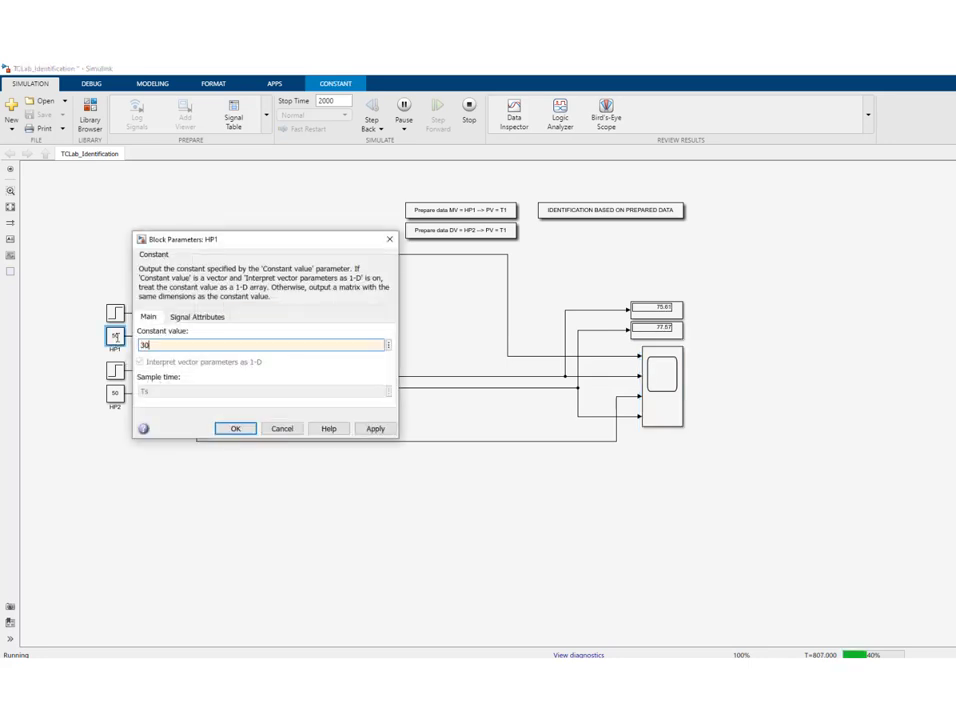
{"action": "key", "text": "Return"}
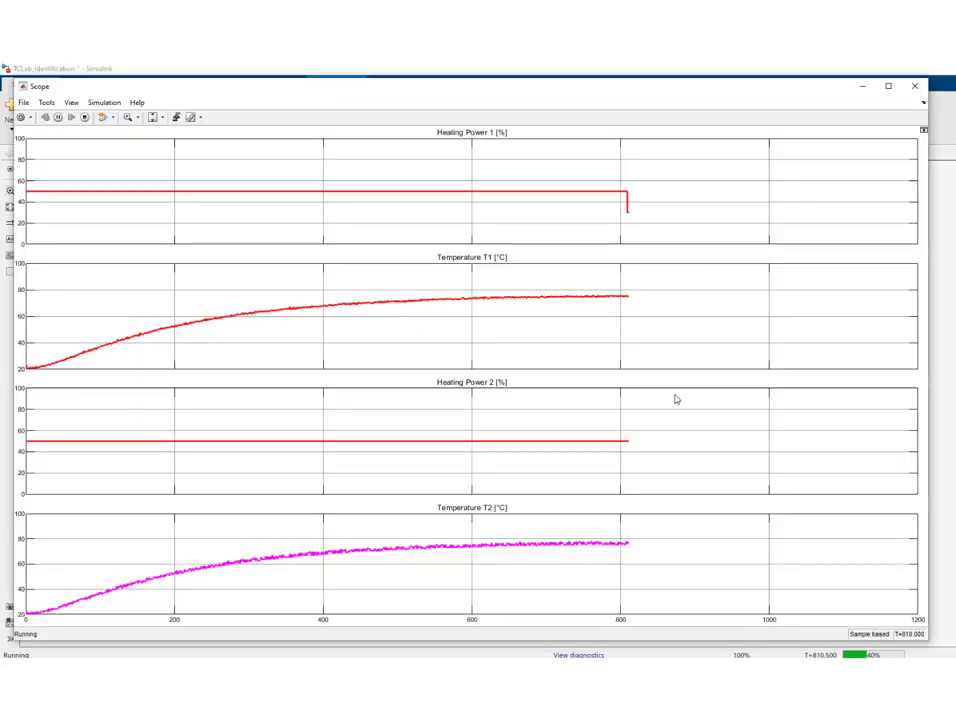
- Open the model's scope and set its displayed time span to 2000
{"action": "double_click", "coordinate": [678, 399]}
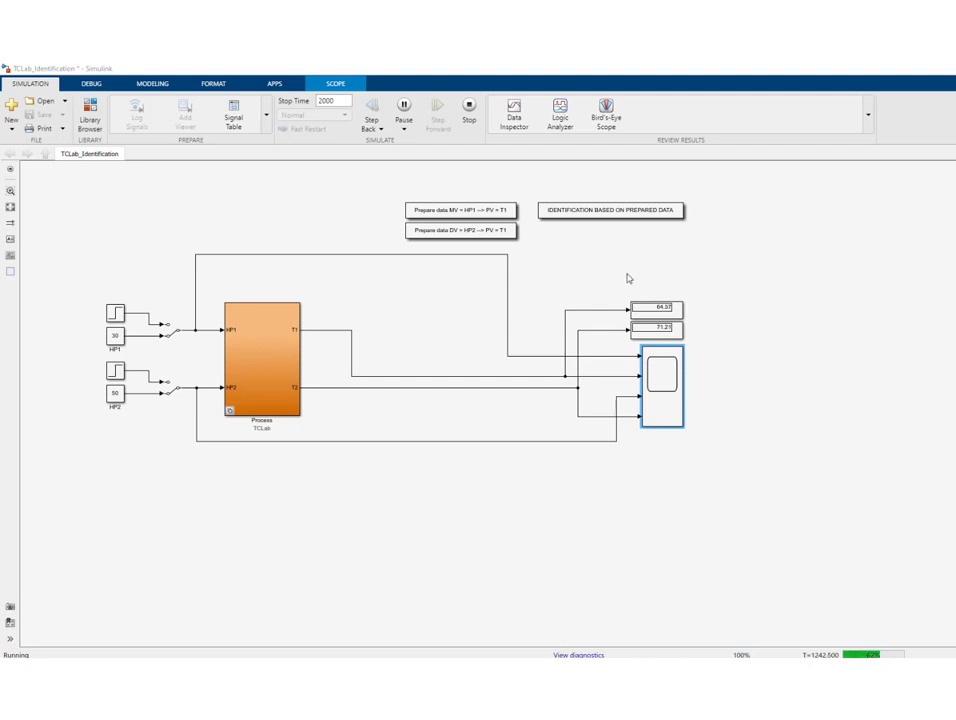
{"action": "double_click", "coordinate": [668, 405]}
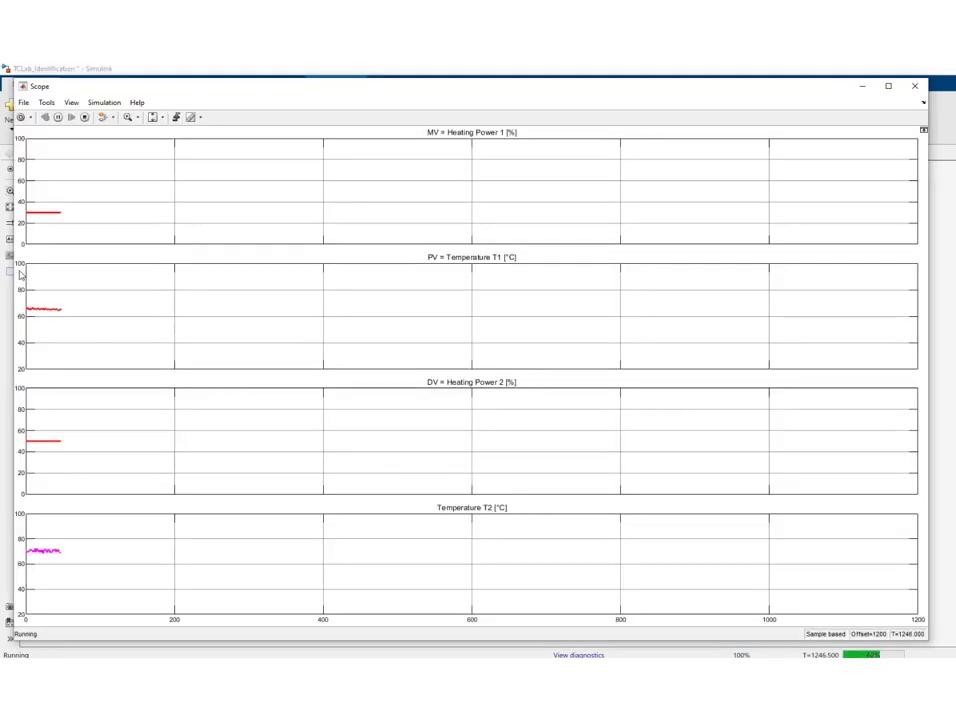
{"action": "left_click", "coordinate": [20, 118]}
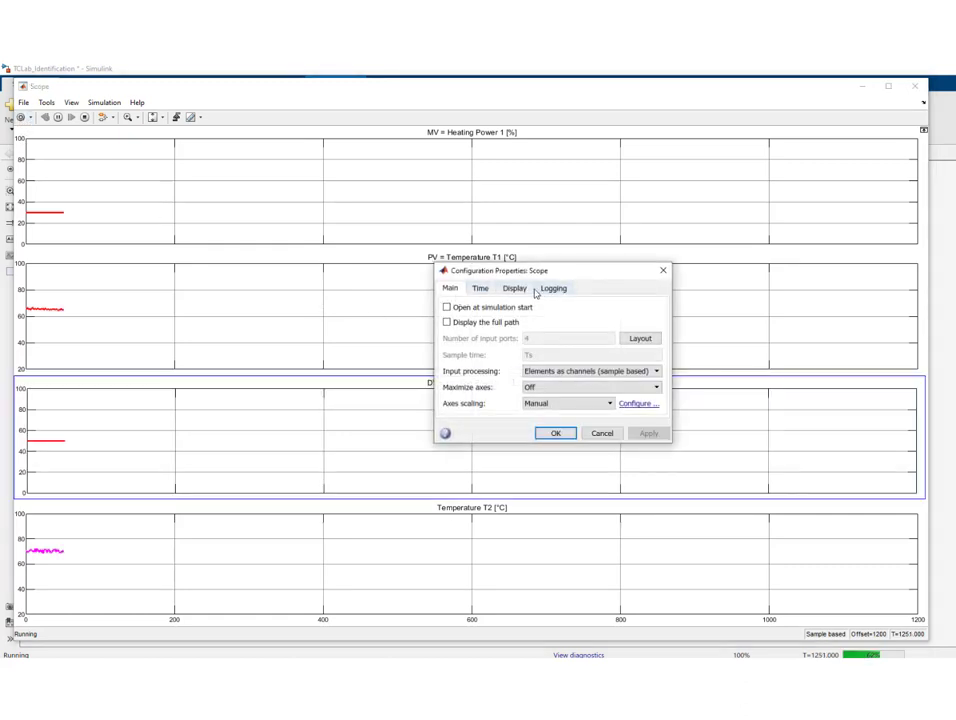
{"action": "left_click", "coordinate": [514, 288]}
{"action": "left_click", "coordinate": [480, 288]}
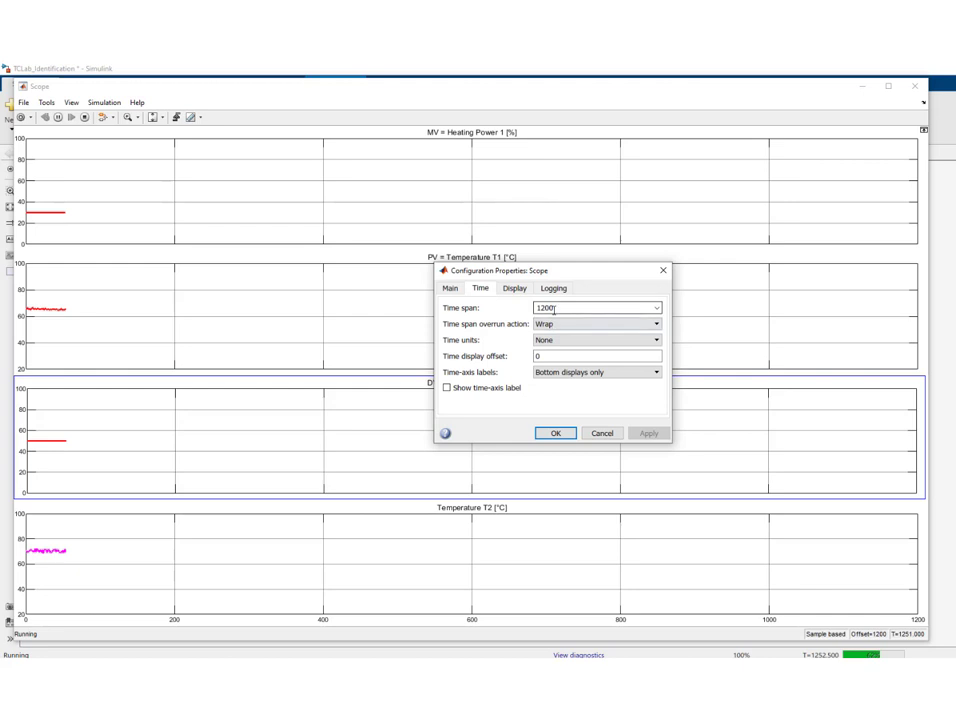
{"action": "double_click", "coordinate": [573, 306]}
{"action": "type", "text": "200"}
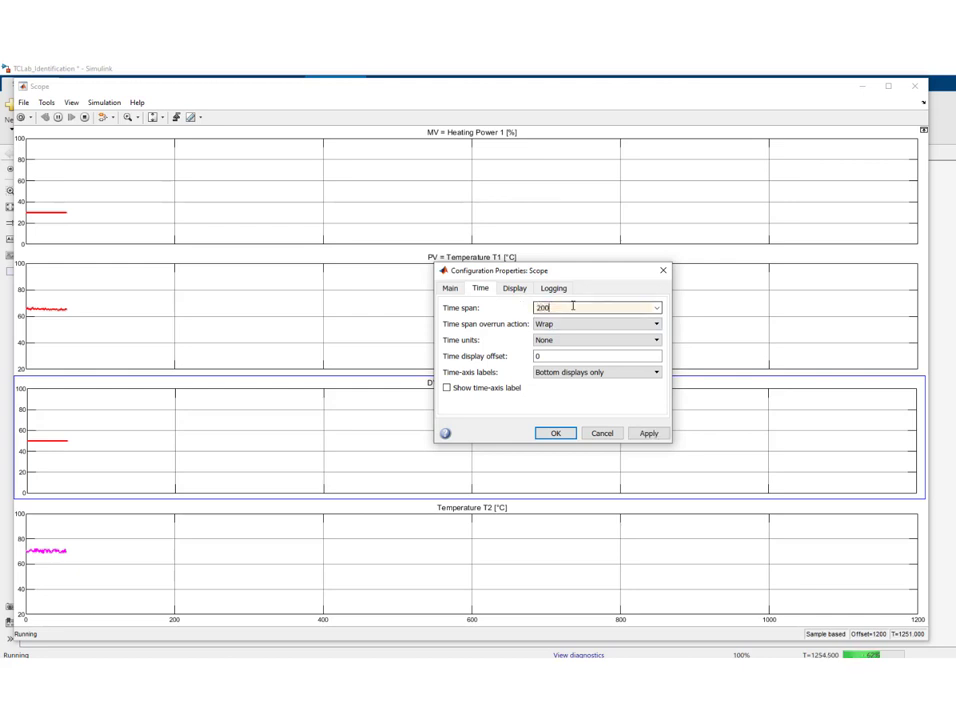
{"action": "type", "text": "0"}
{"action": "left_click", "coordinate": [649, 433]}
{"action": "left_click", "coordinate": [556, 433]}
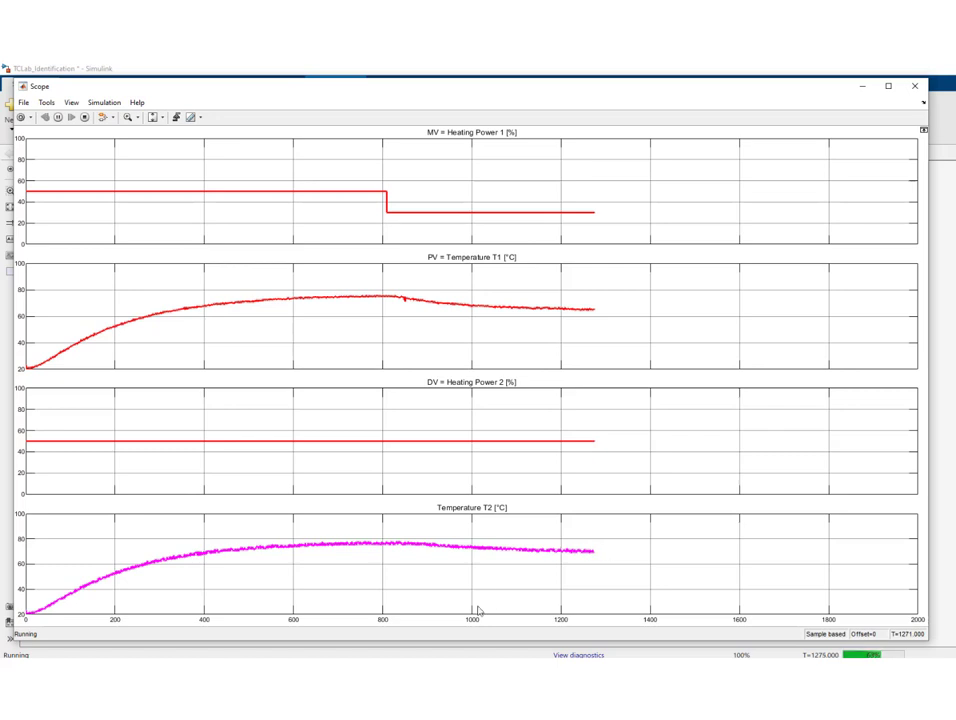
- Return to the TCLab_Identification model, stop the running simulation and start it again
{"action": "left_click", "coordinate": [375, 641]}
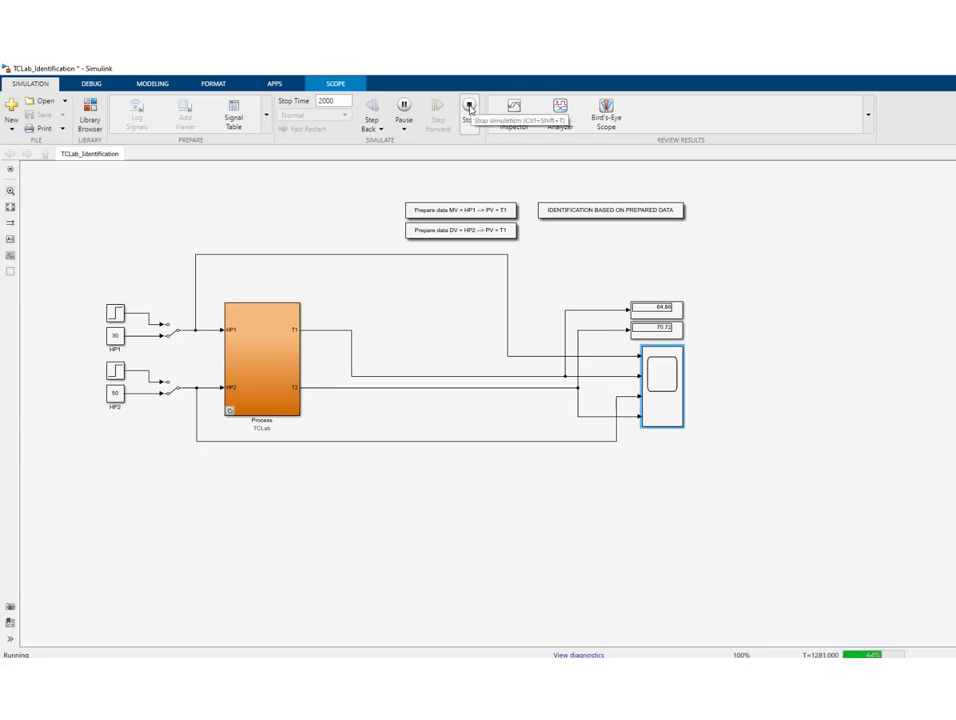
{"action": "left_click", "coordinate": [469, 106]}
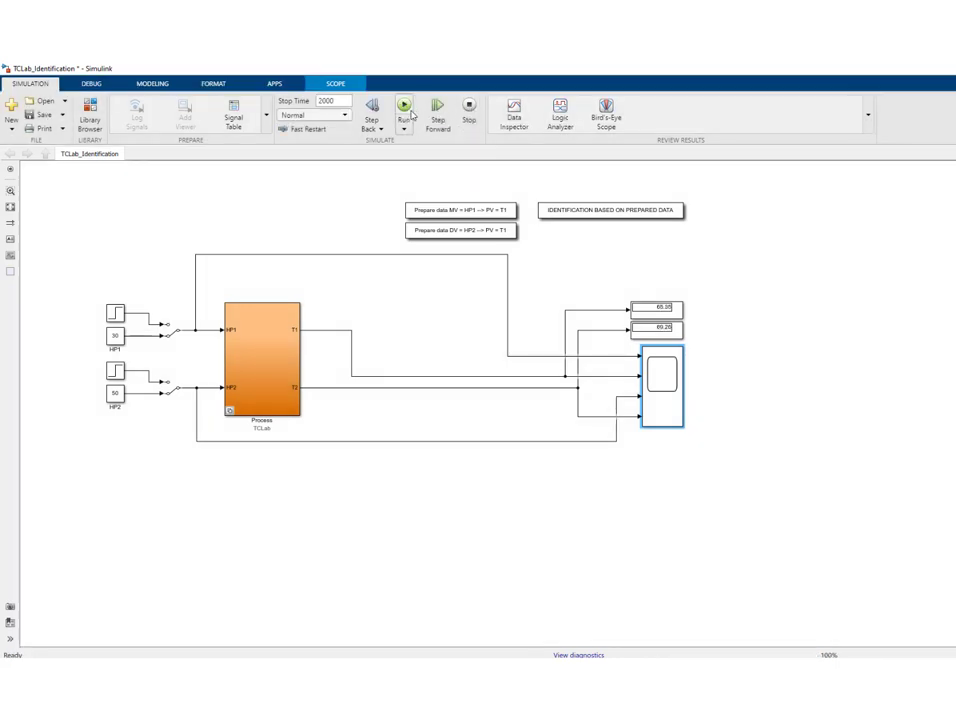
{"action": "left_click", "coordinate": [403, 107]}
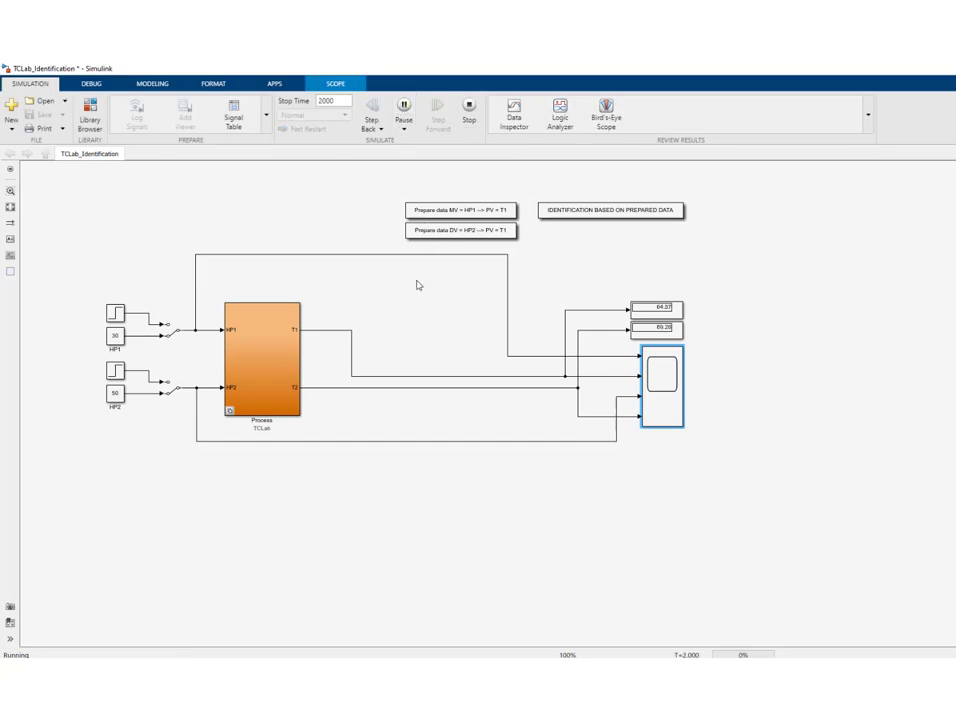
- Set the HP1 constant value to 70 during the run and open the scope to watch the response
{"action": "double_click", "coordinate": [116, 337]}
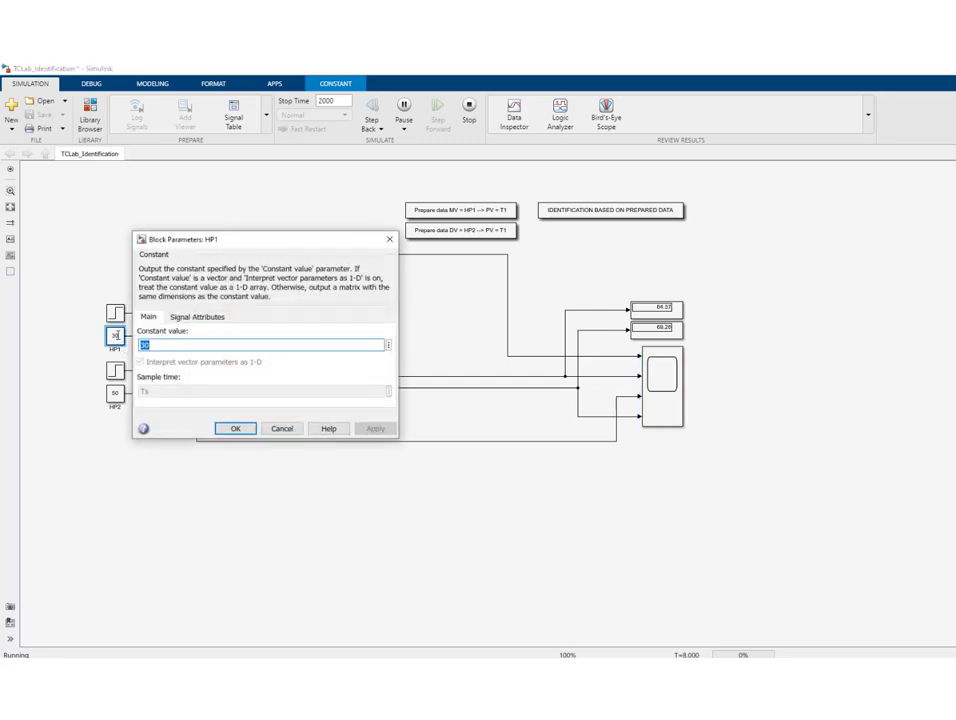
{"action": "type", "text": "7"}
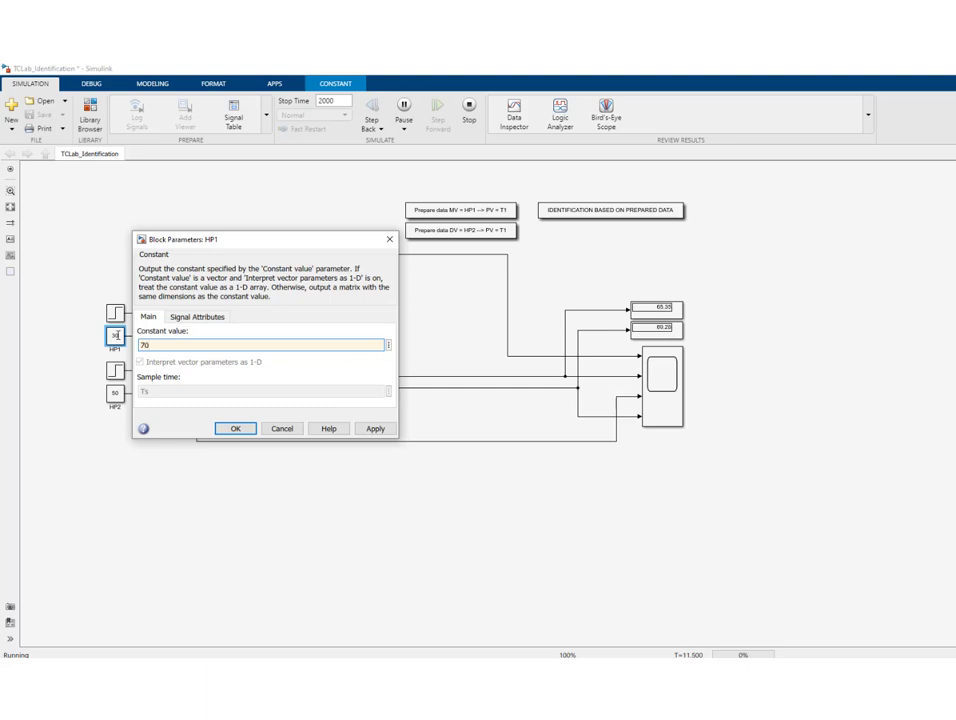
{"action": "key", "text": "Return"}
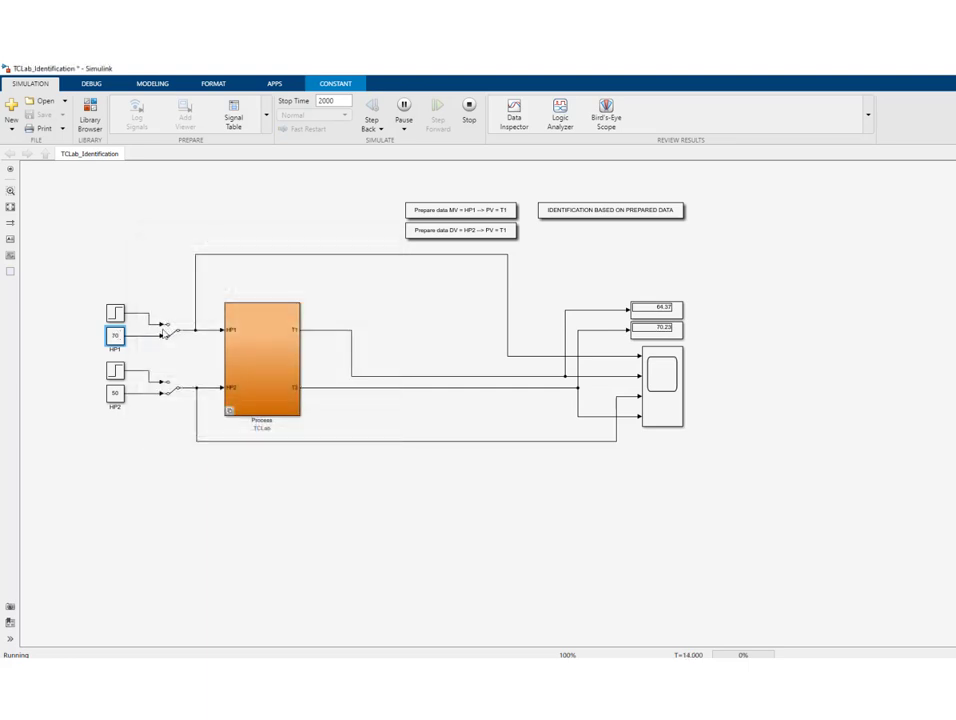
{"action": "double_click", "coordinate": [657, 392]}
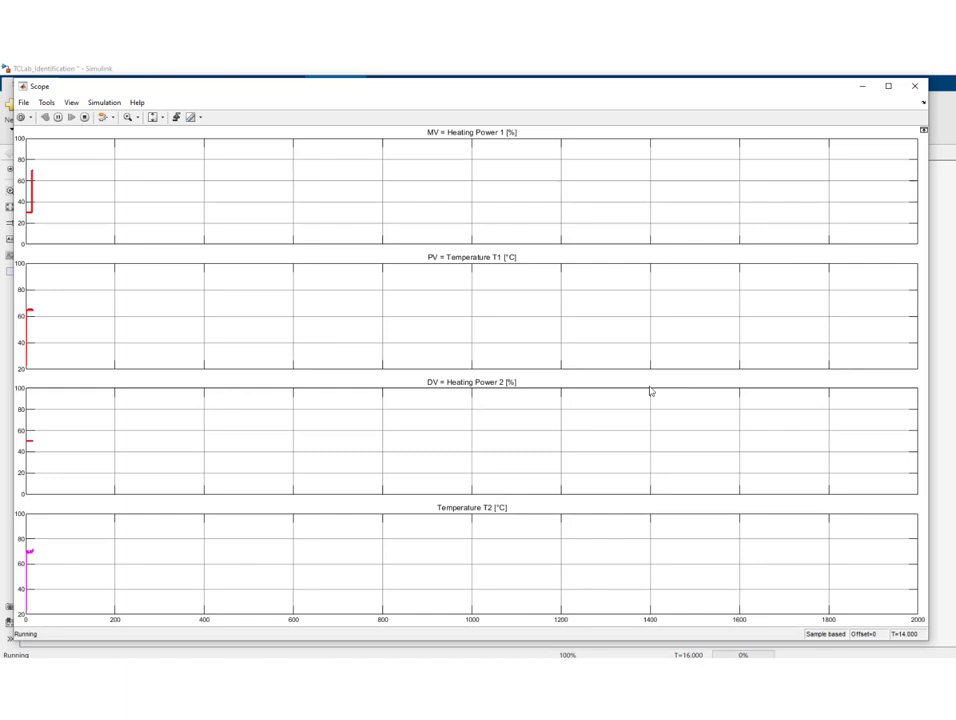
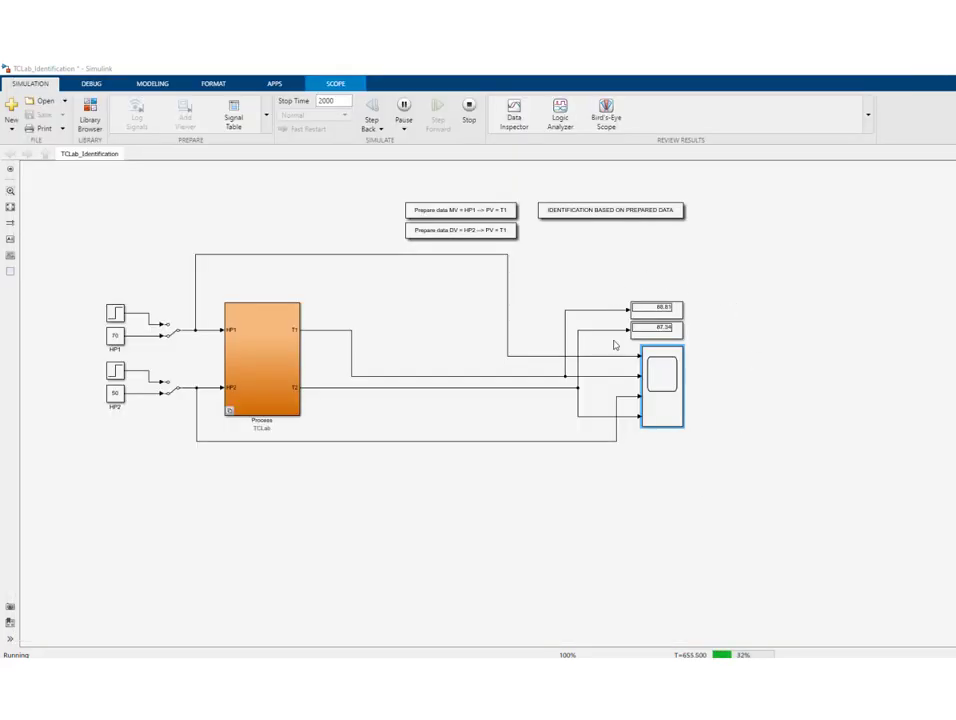
- Check the step response in the scope, then stop the simulation from the model
{"action": "double_click", "coordinate": [667, 380]}
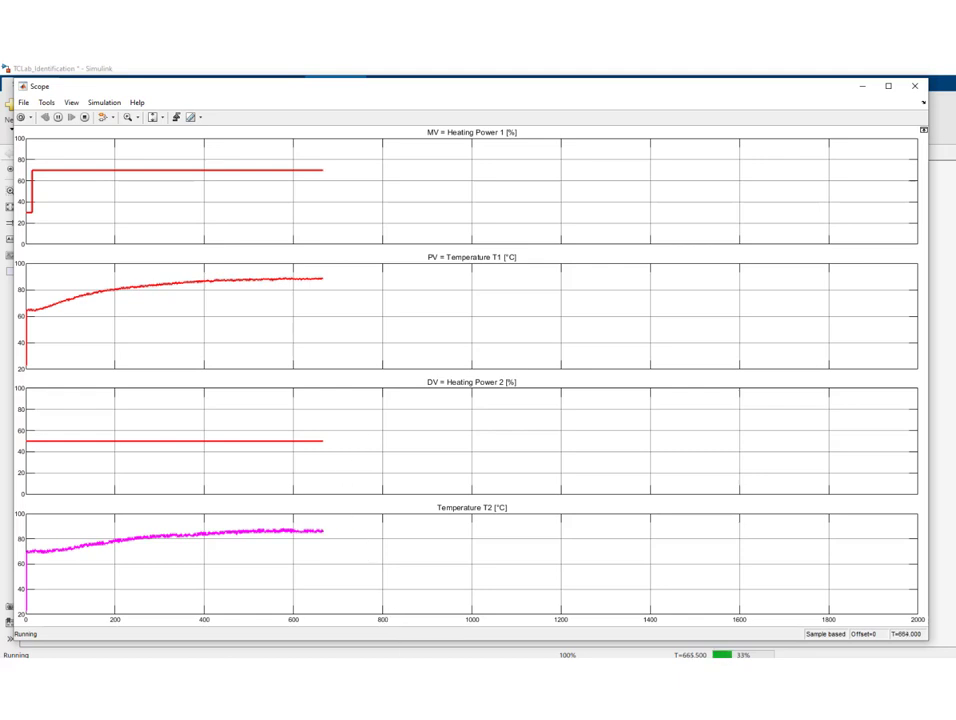
{"action": "left_click", "coordinate": [367, 645]}
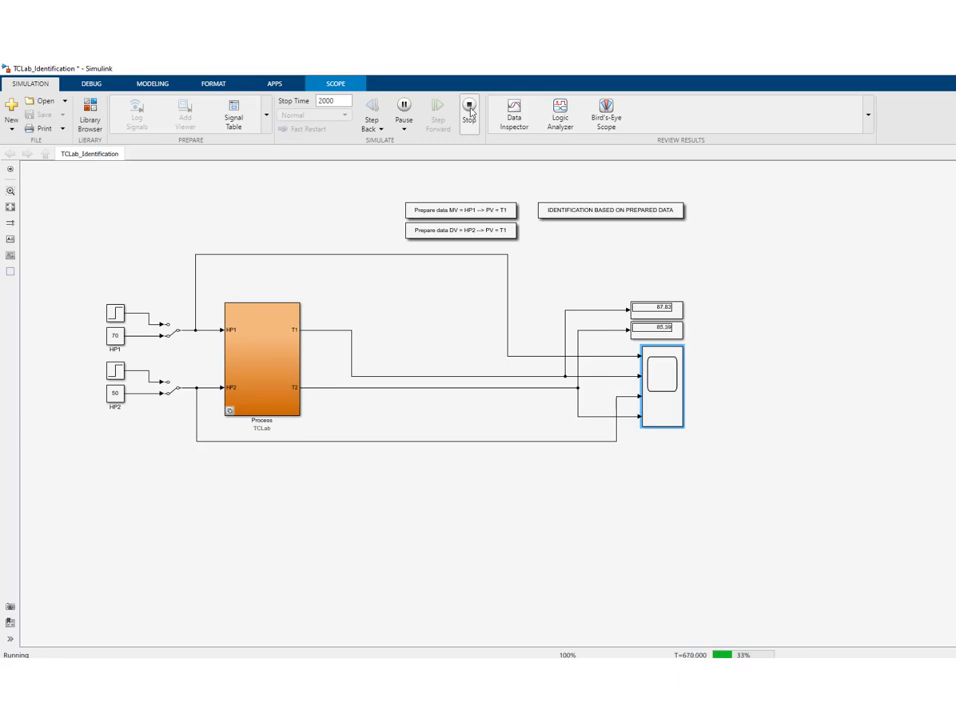
{"action": "left_click", "coordinate": [469, 108]}
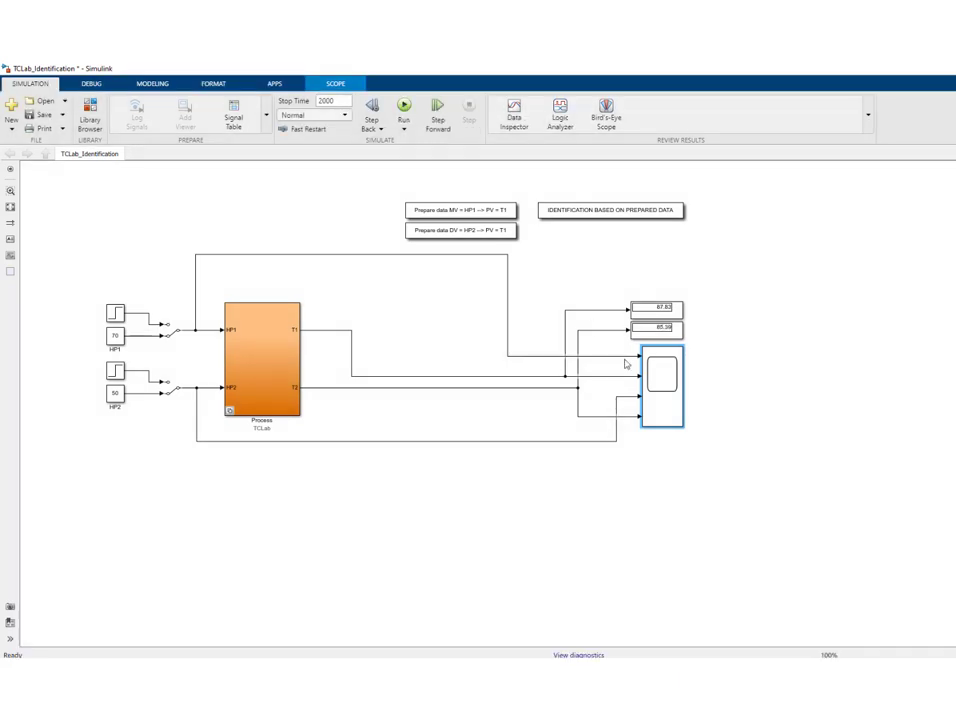
- Print the scope plots with Microsoft Print to PDF, saving the file as Step_MV_Simulink
{"action": "double_click", "coordinate": [650, 370]}
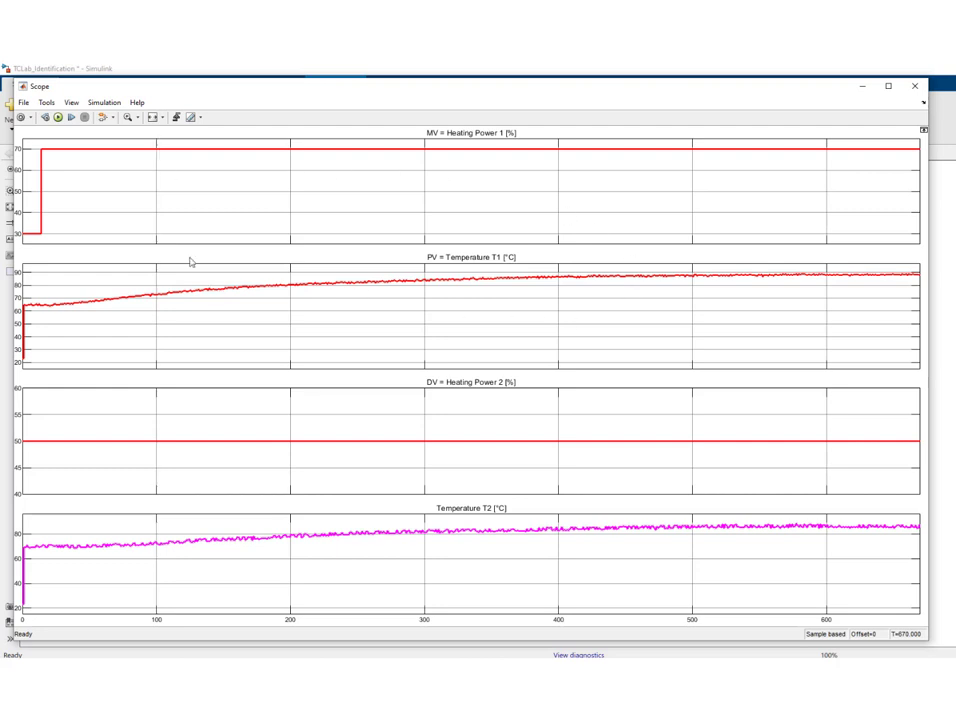
{"action": "left_click", "coordinate": [23, 103]}
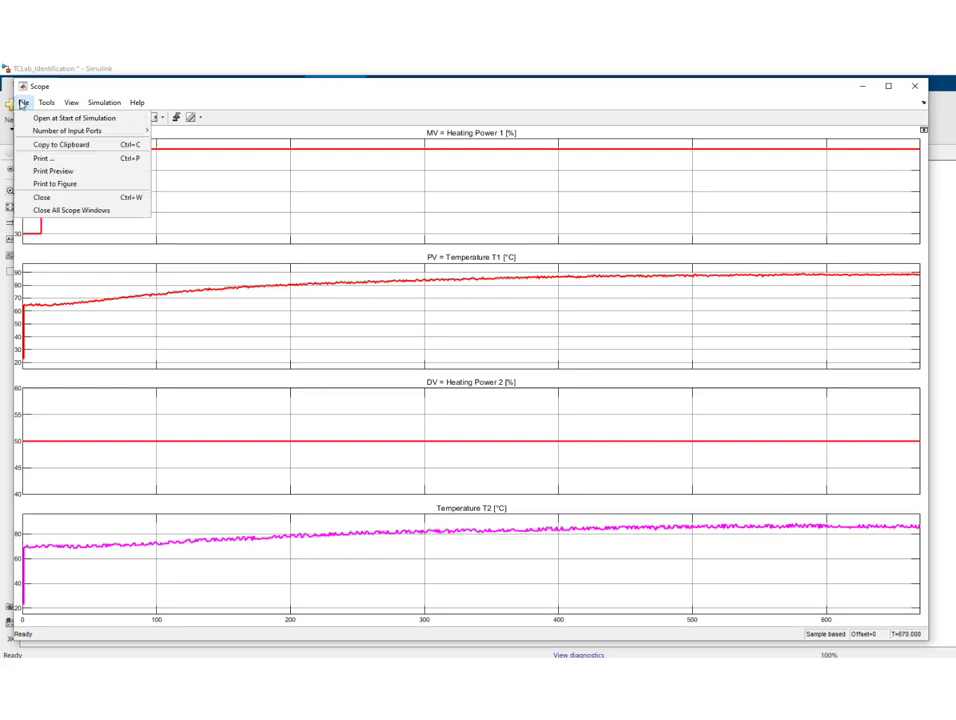
{"action": "left_click", "coordinate": [43, 158]}
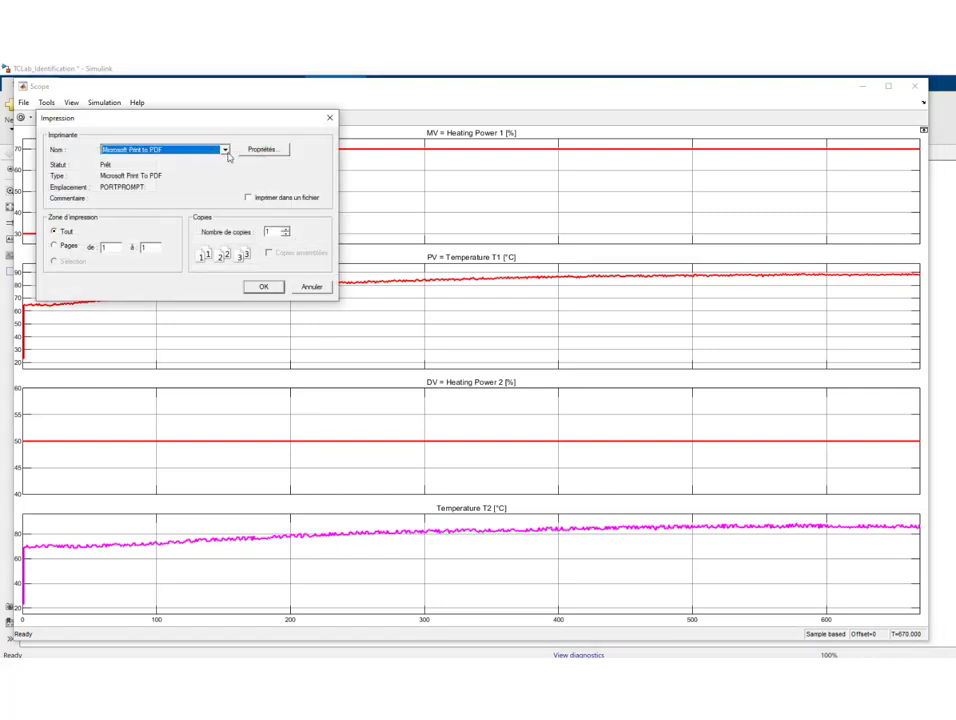
{"action": "left_click", "coordinate": [268, 287]}
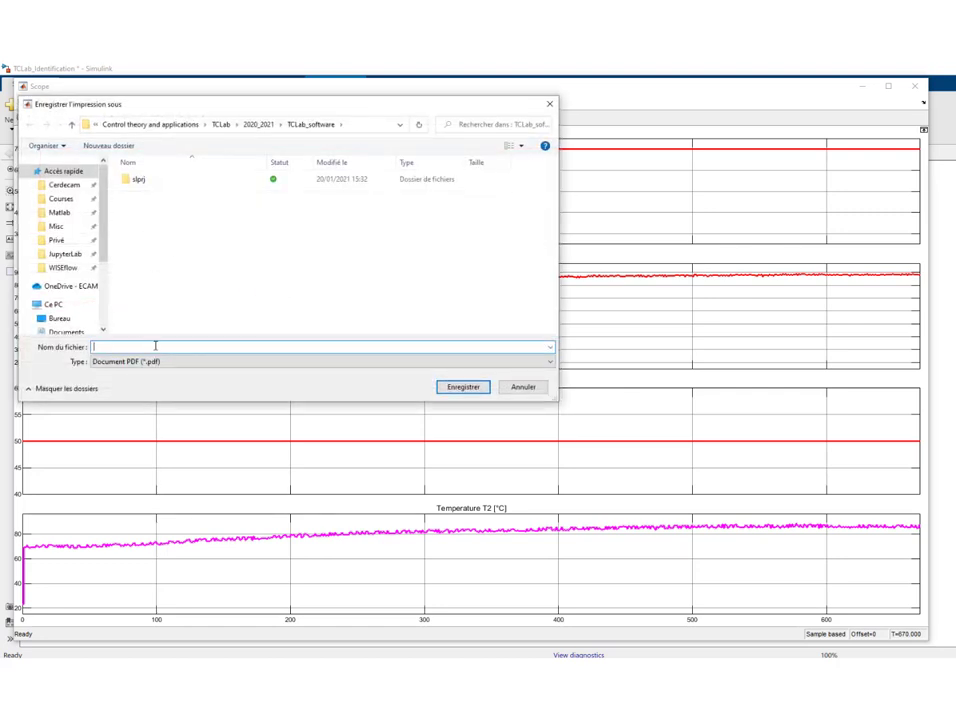
{"action": "type", "text": "Step_MV_Simulink"}
{"action": "left_click", "coordinate": [465, 388]}
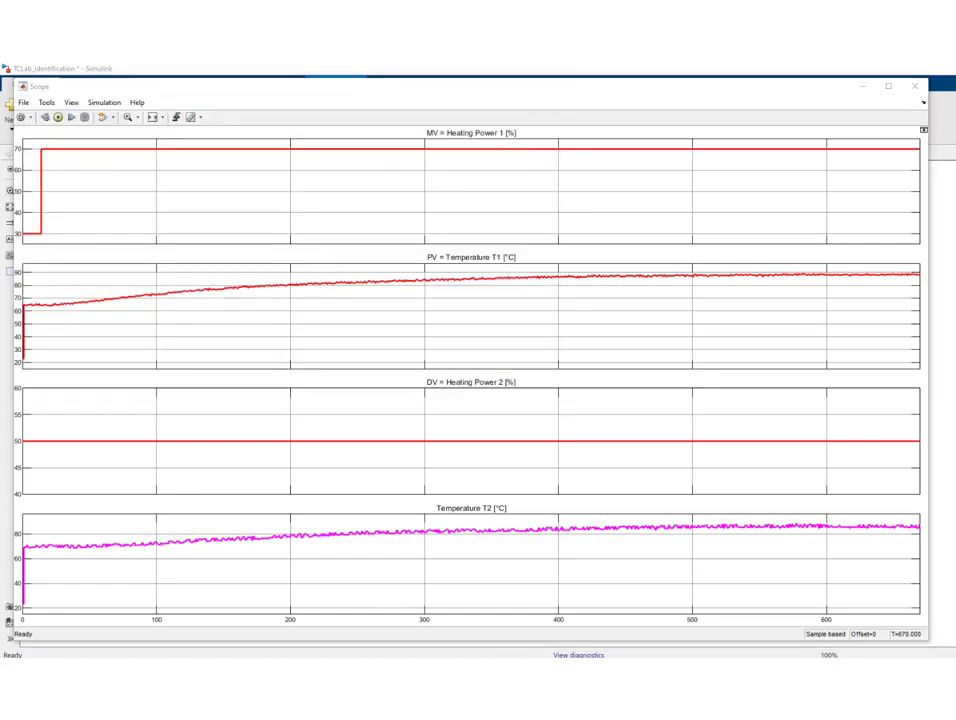
- Open Step_MV_Simulink.pdf from the MATLAB current folder to inspect the printed plots, then close it
{"action": "left_click", "coordinate": [284, 625]}
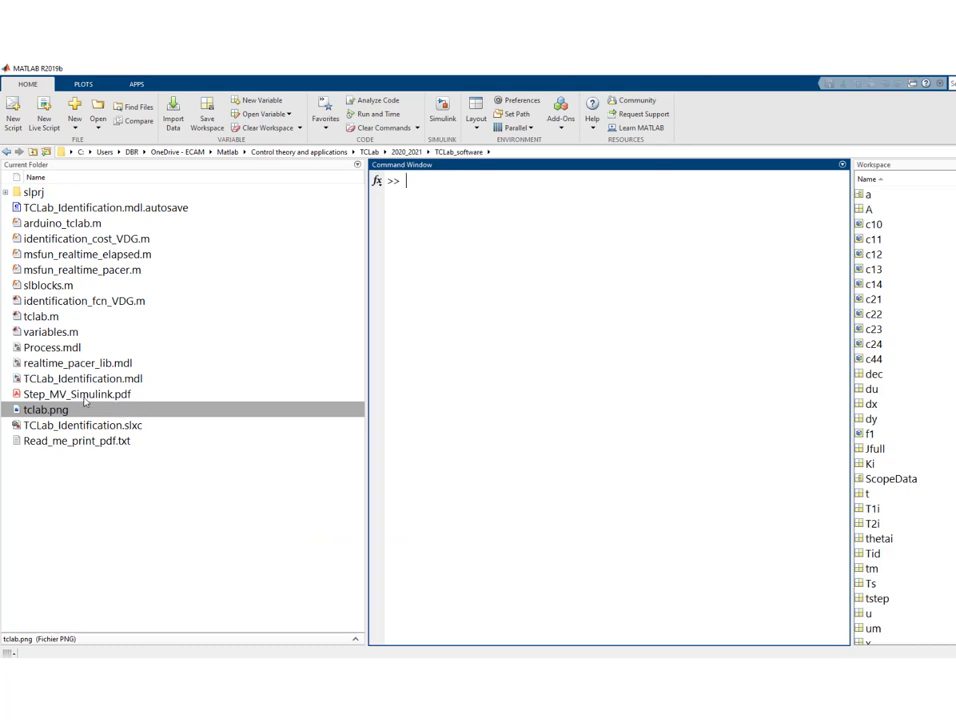
{"action": "double_click", "coordinate": [112, 396]}
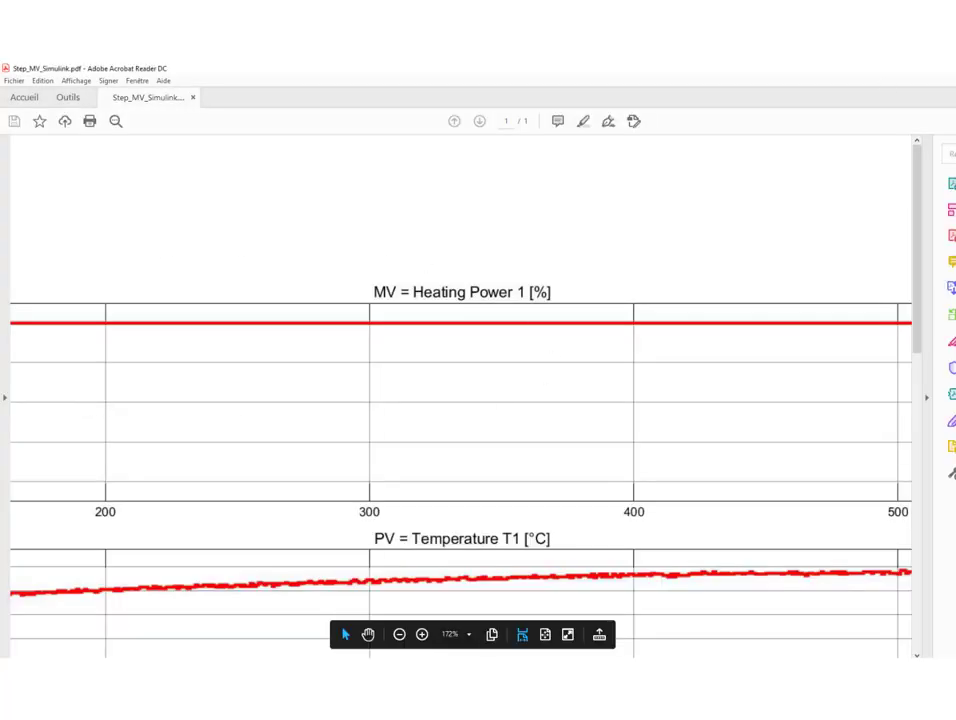
{"action": "key", "text": "alt+F4"}
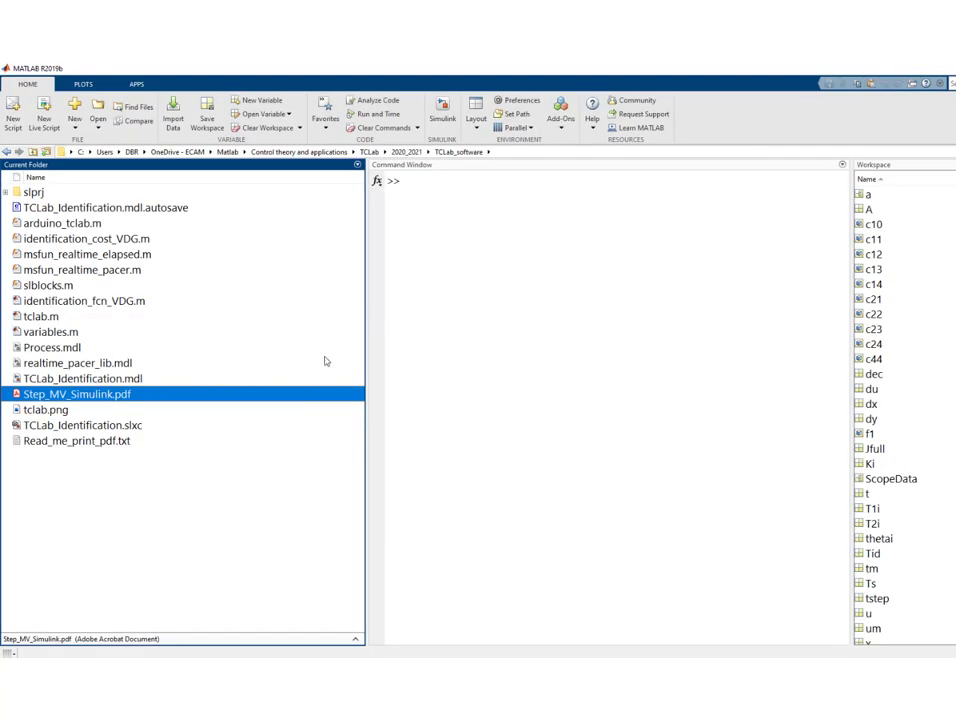
- Return to the model's scope and print its plots to a new MATLAB figure
{"action": "left_click", "coordinate": [442, 647]}
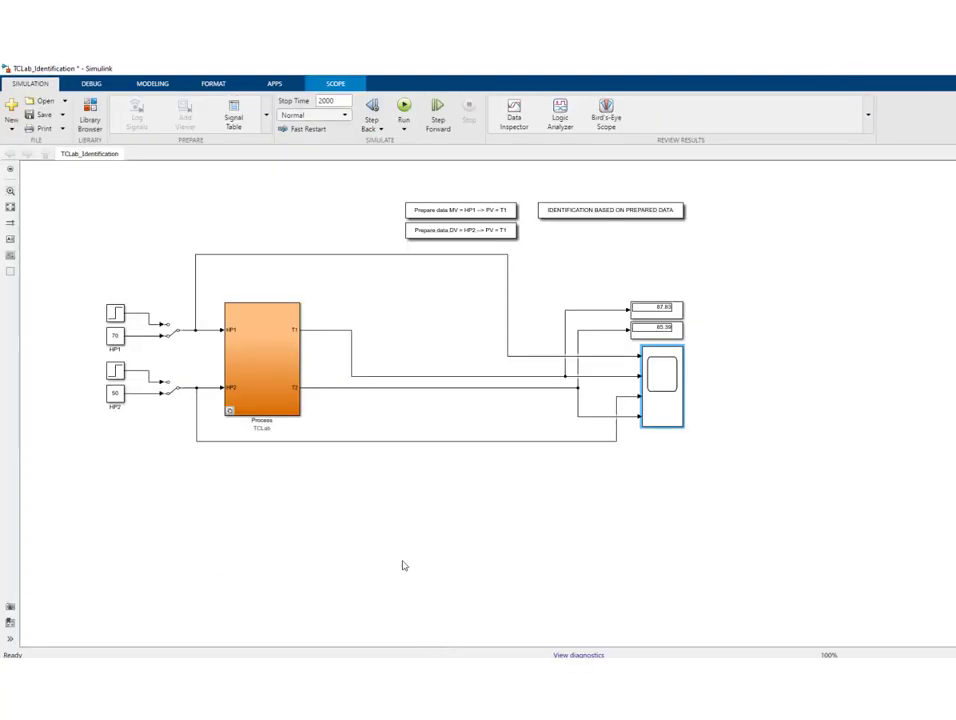
{"action": "double_click", "coordinate": [670, 400]}
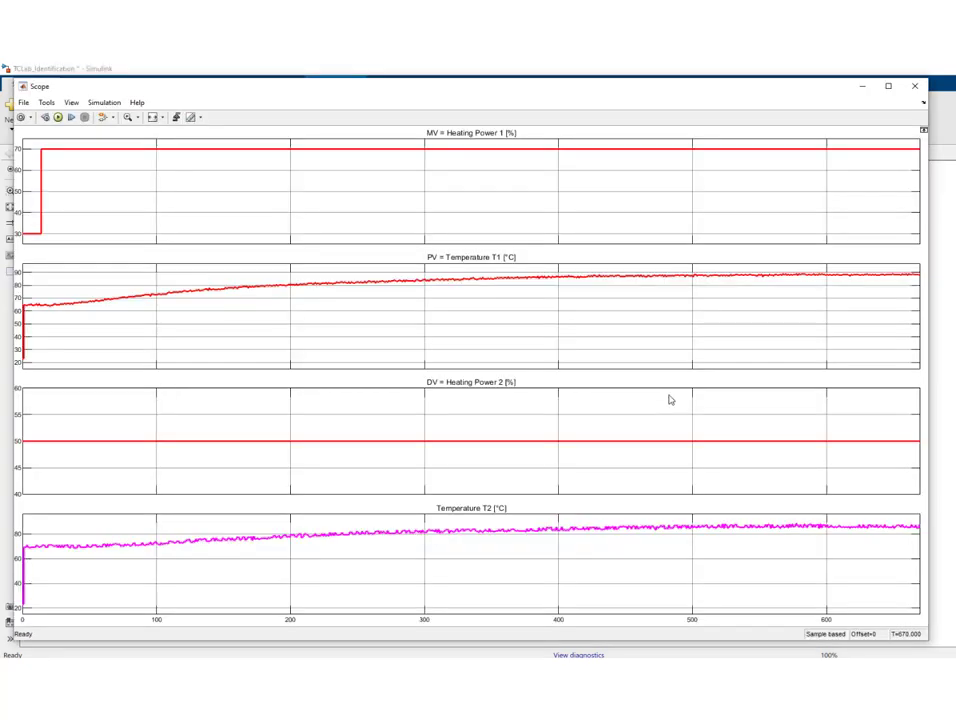
{"action": "left_click", "coordinate": [23, 102]}
{"action": "left_click", "coordinate": [52, 184]}
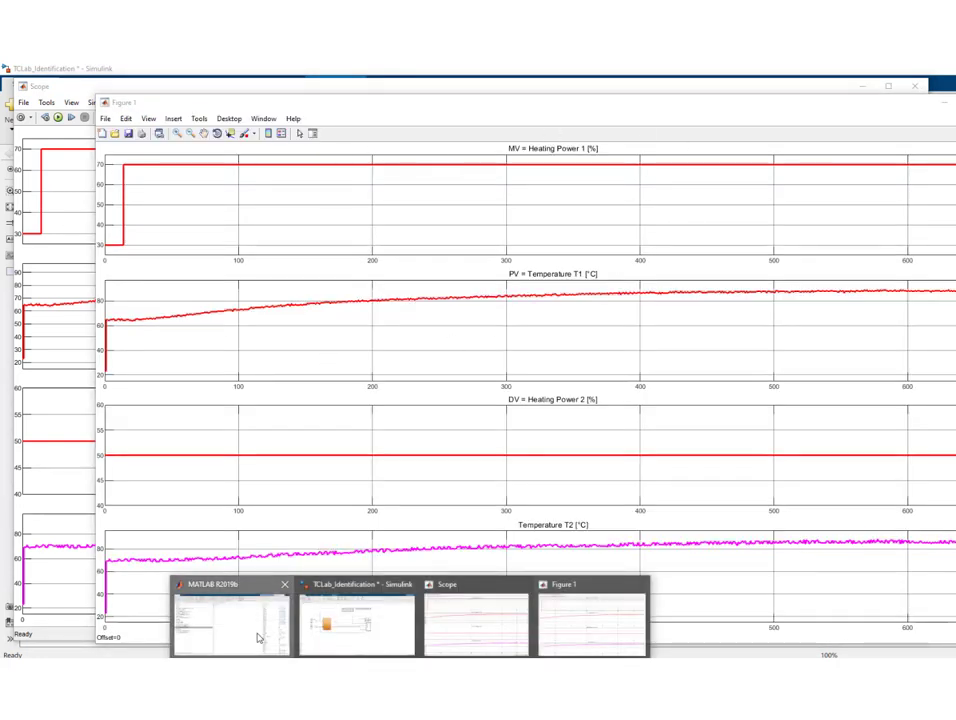
- Open Read_me_print_pdf.txt from the MATLAB current folder and copy the command print -dpdf -fillpage filename
{"action": "left_click", "coordinate": [258, 634]}
{"action": "double_click", "coordinate": [82, 442]}
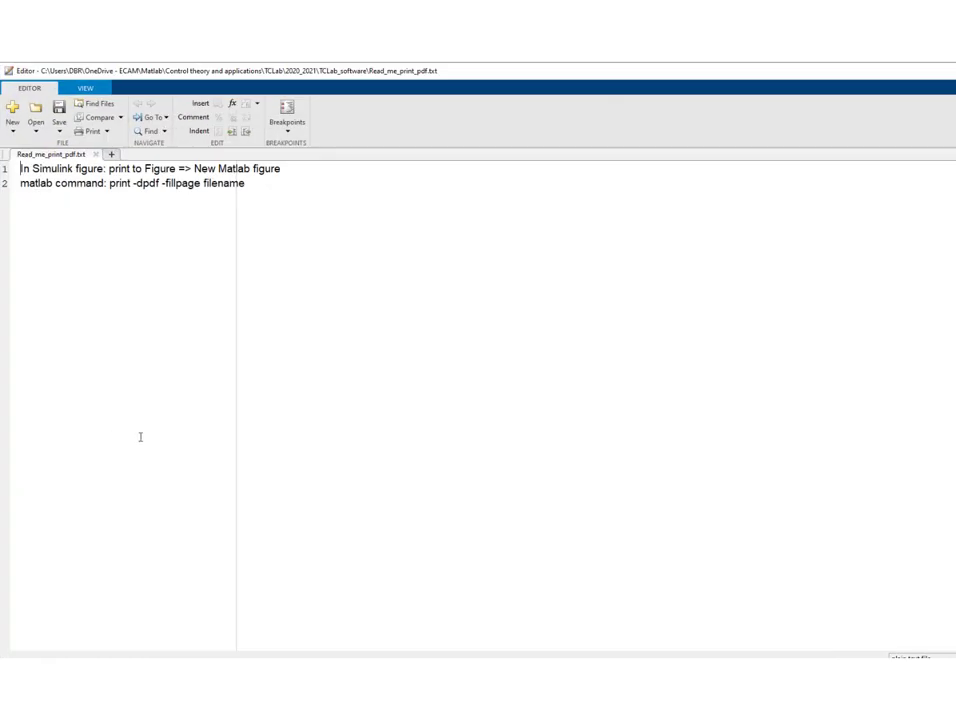
{"action": "left_click_drag", "start_coordinate": [109, 183], "coordinate": [249, 185]}
{"action": "key", "text": "ctrl+c"}
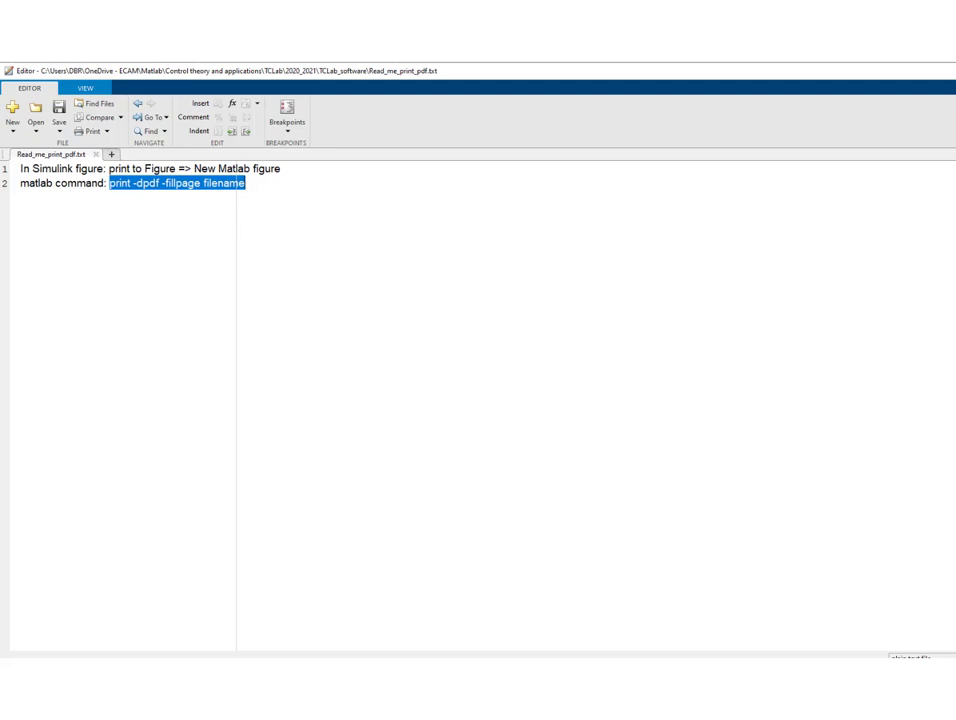
- Run the copied command in the MATLAB Command Window as print -dpdf -fillpage Step_MV_Simulink
{"action": "mouse_move", "coordinate": [324, 636]}
{"action": "left_click", "coordinate": [166, 625]}
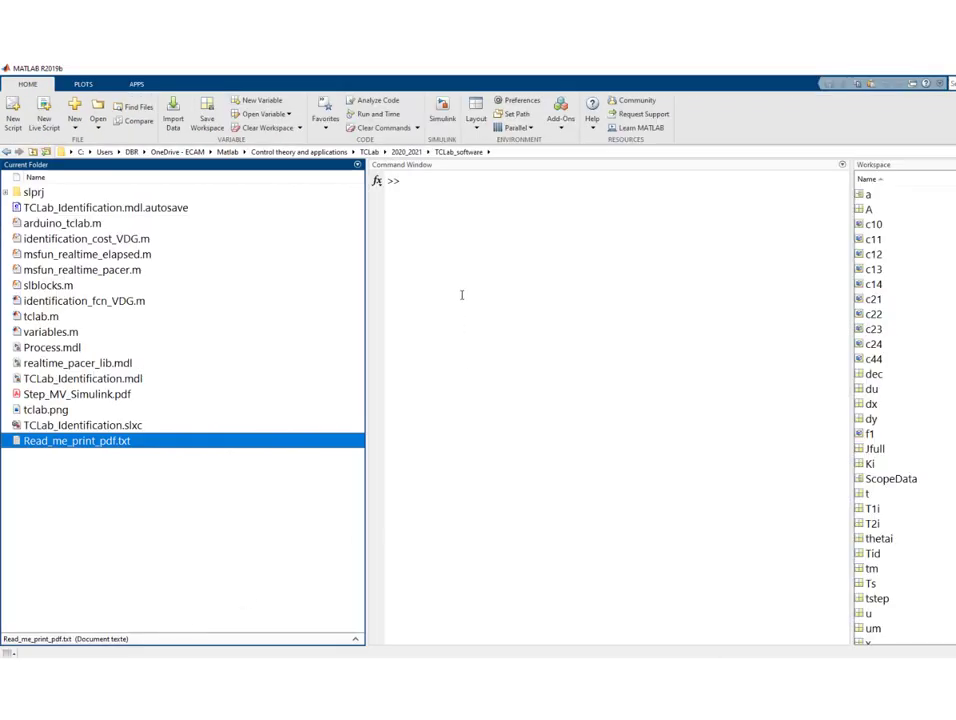
{"action": "key", "text": "ctrl+v"}
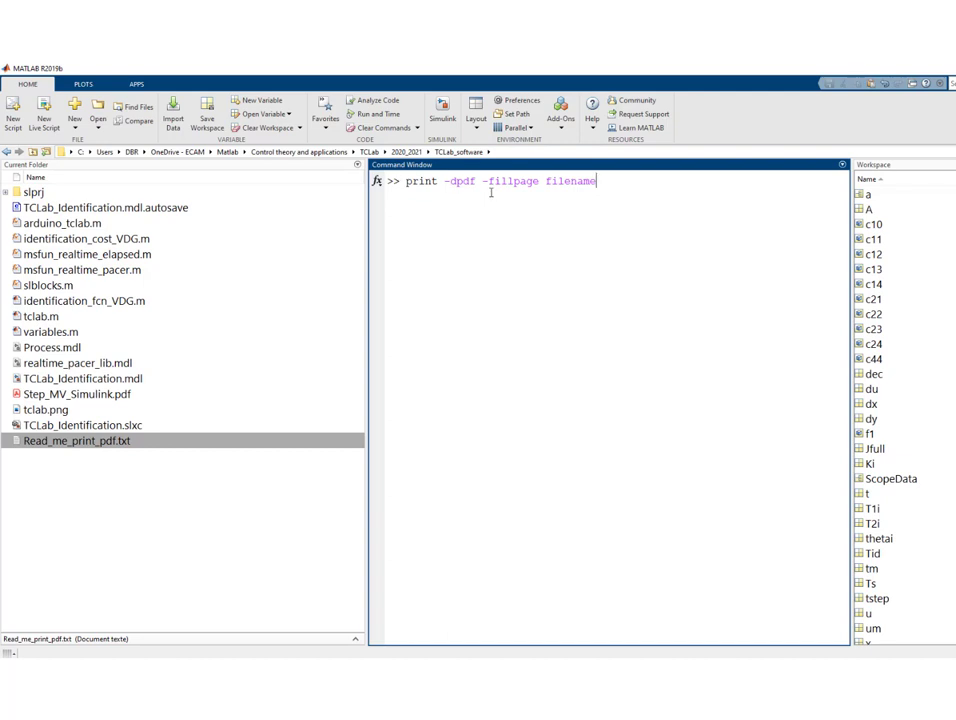
{"action": "left_click_drag", "start_coordinate": [546, 181], "coordinate": [597, 181]}
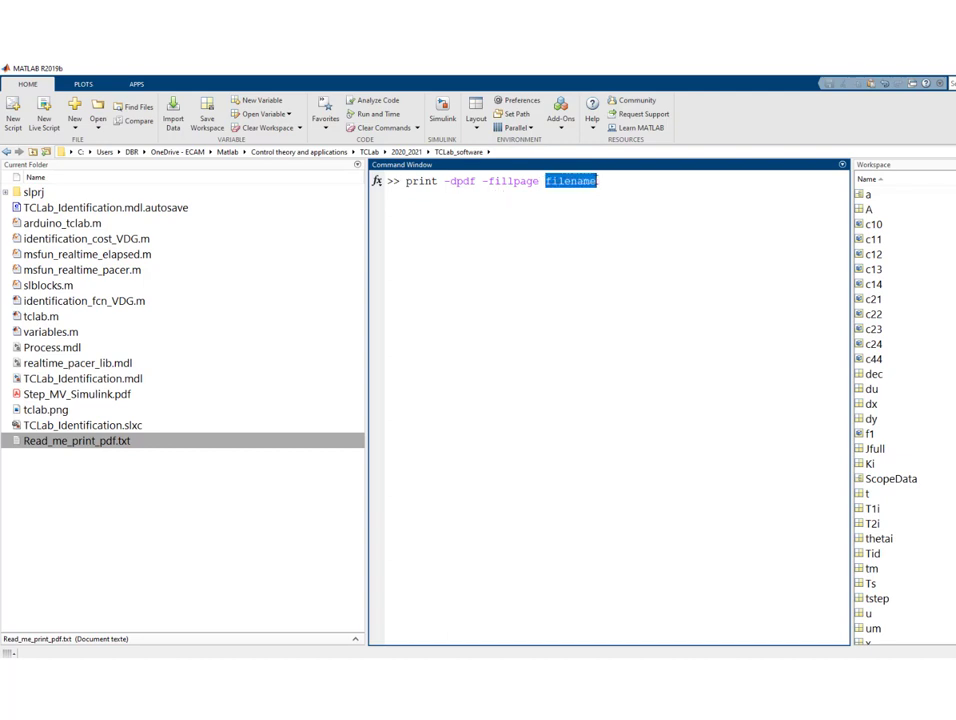
{"action": "type", "text": "Step_MV_Simulink"}
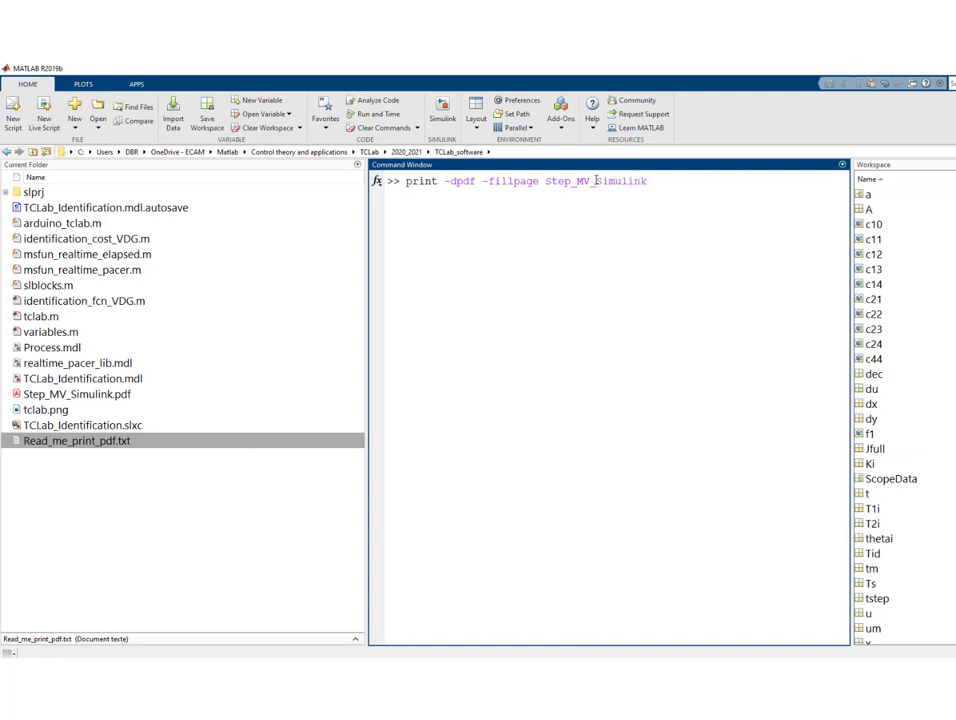
{"action": "key", "text": "Return"}
- Open Step_MV_Simulink.pdf and look through its heating power and temperature plots
{"action": "double_click", "coordinate": [100, 395]}
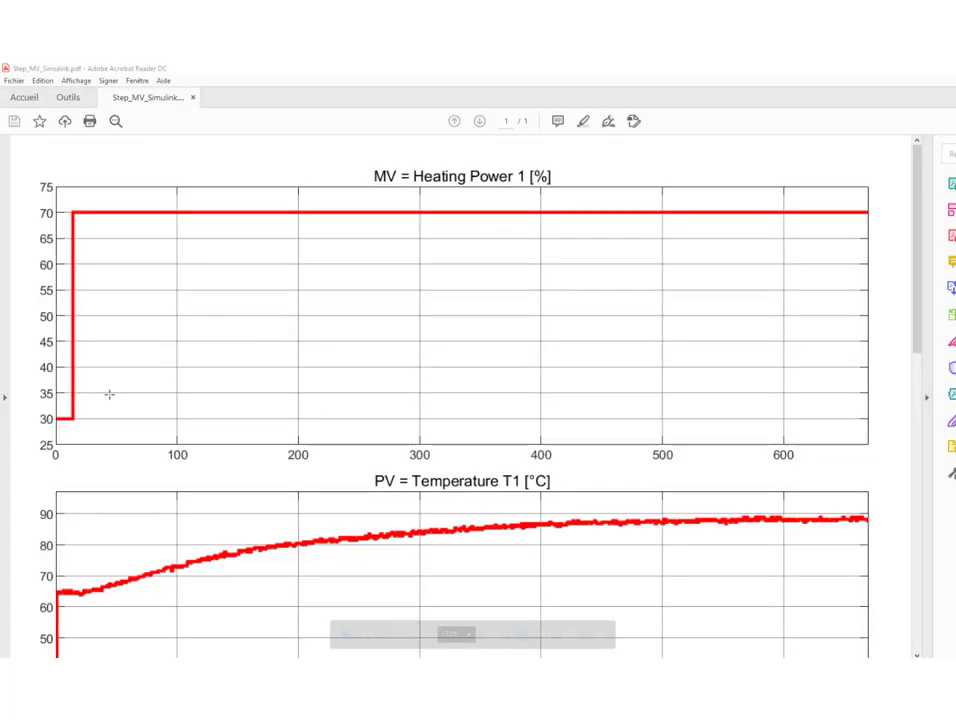
{"action": "scroll", "coordinate": [586, 419], "scroll_direction": "down", "scroll_amount": 3}
{"action": "scroll", "coordinate": [586, 419], "scroll_direction": "down", "scroll_amount": 10}
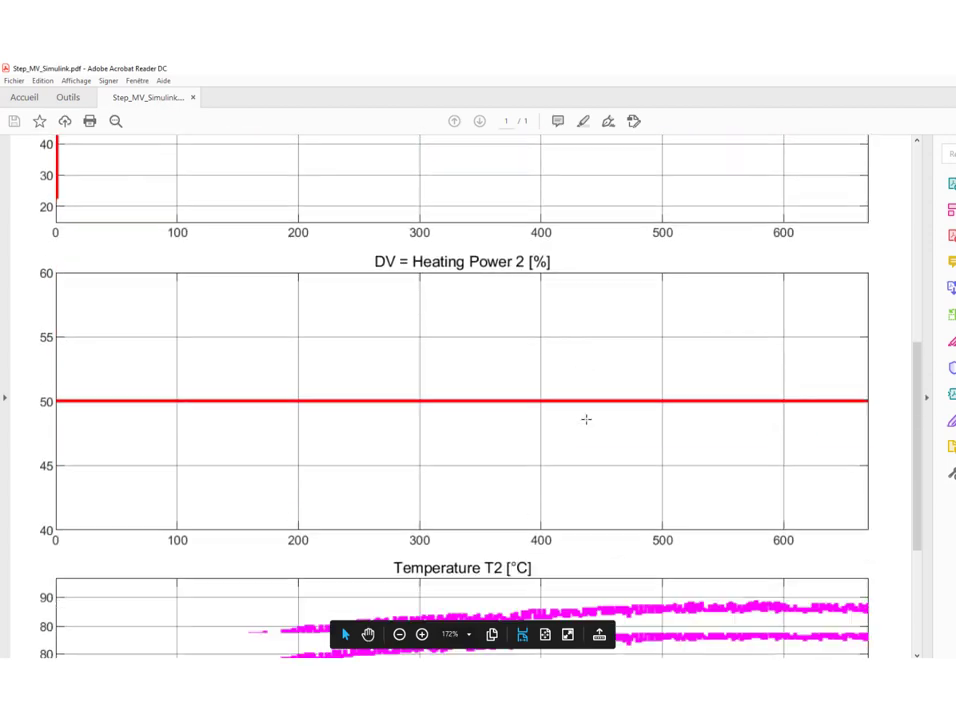
{"action": "scroll", "coordinate": [586, 421], "scroll_direction": "up", "scroll_amount": 5}
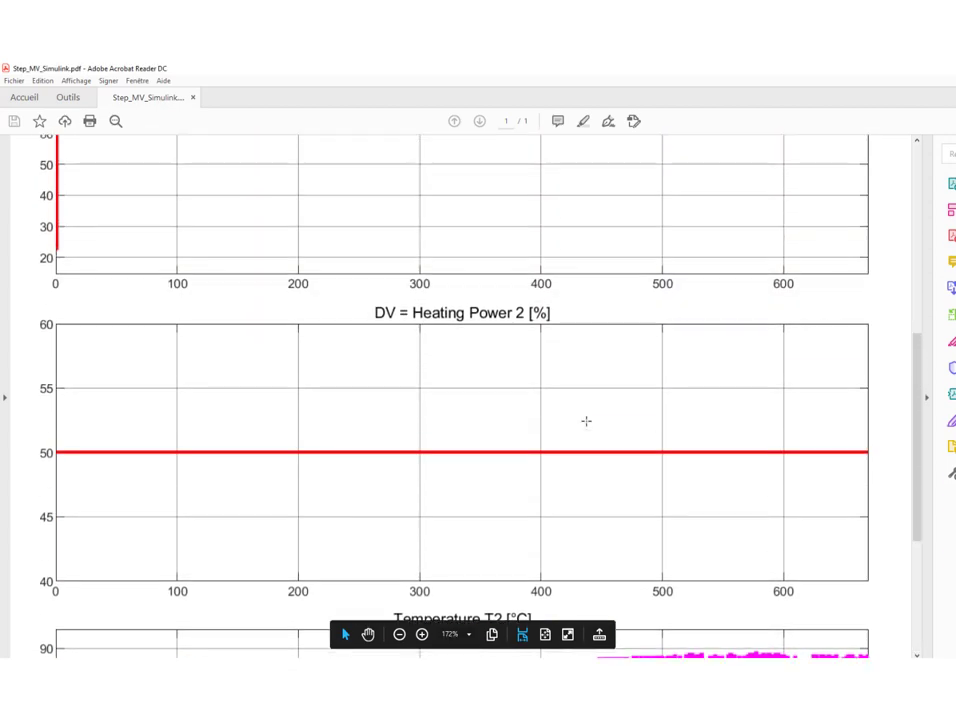
- Back in the Simulink model, run Prepare data MV = HP1 --> PV = T1 and arrange the two resulting figures side by side
{"action": "key", "text": "alt+Tab"}
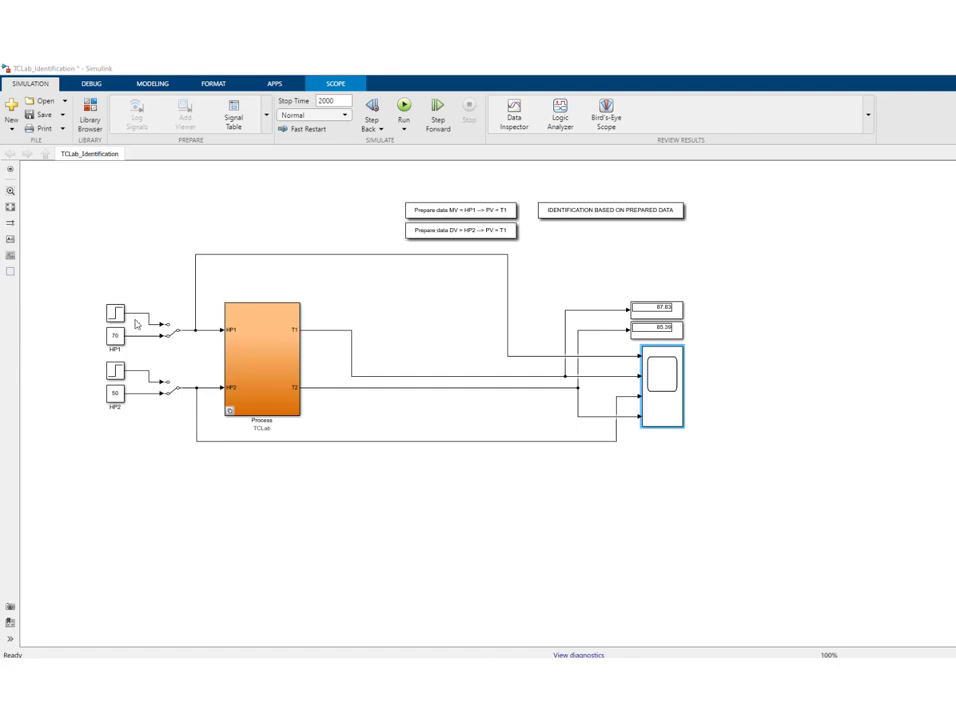
{"action": "left_click", "coordinate": [445, 212]}
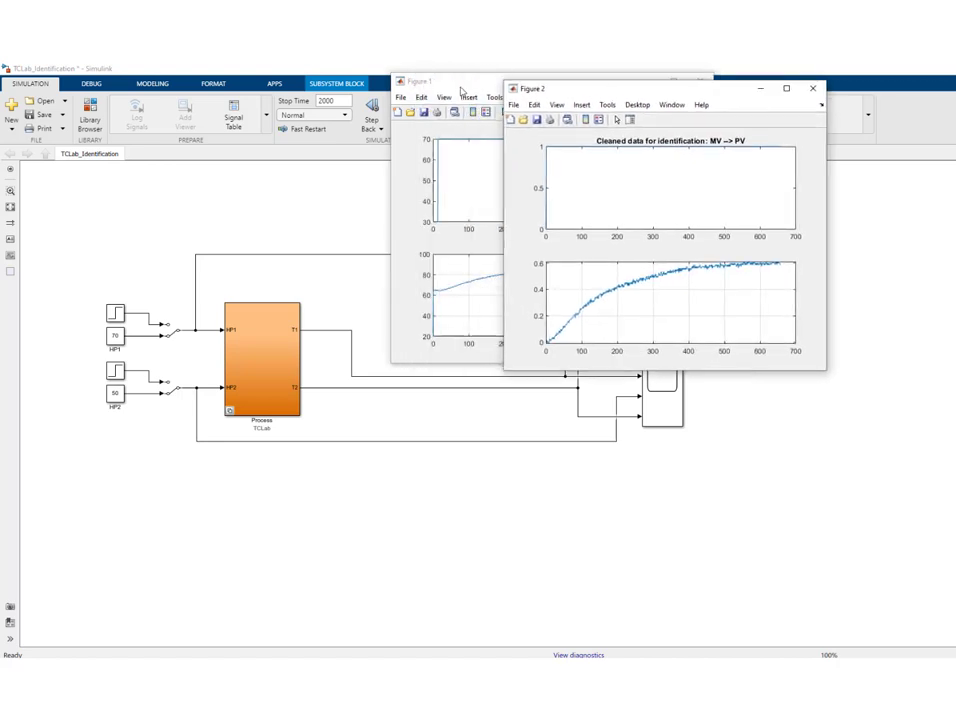
{"action": "left_click_drag", "start_coordinate": [461, 91], "coordinate": [133, 98]}
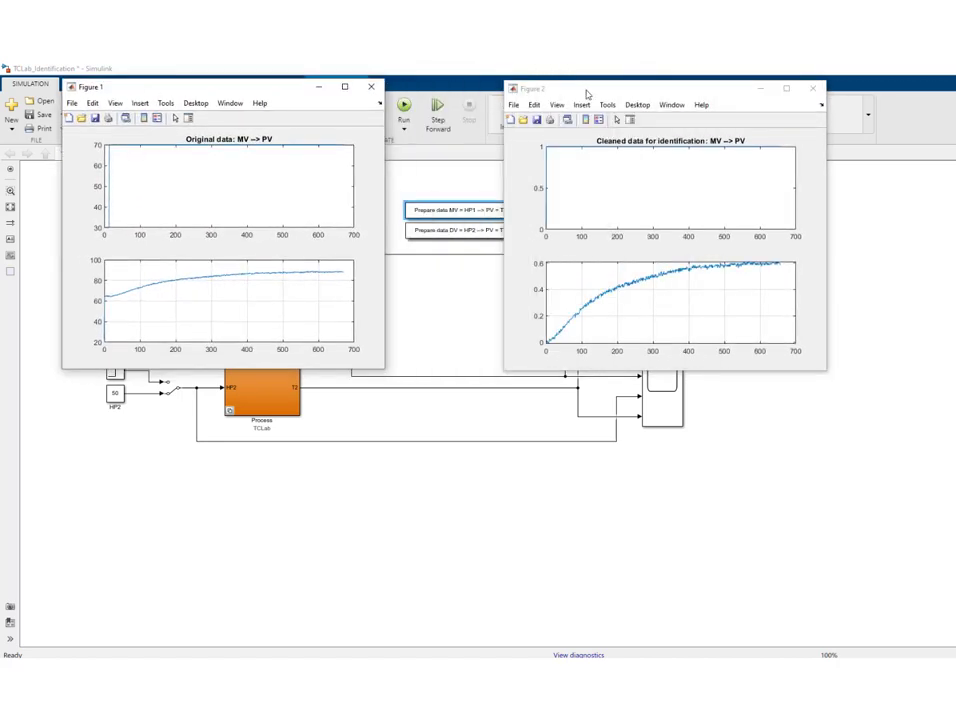
{"action": "left_click_drag", "start_coordinate": [587, 94], "coordinate": [475, 94]}
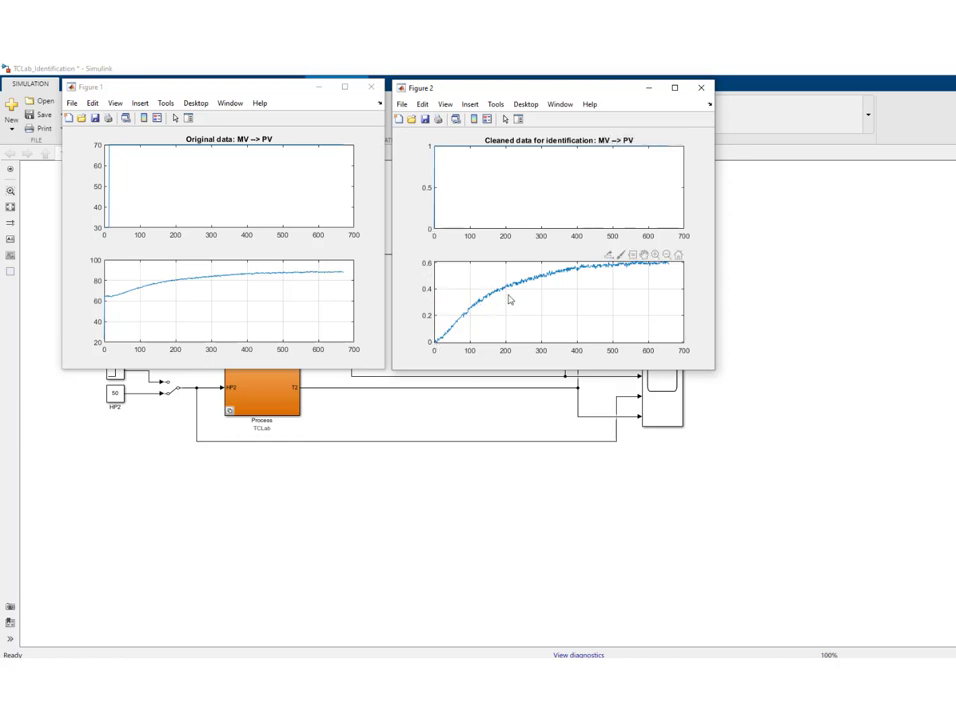
- Save Figure 1, the original MV --> PV data, as Step_MV_original.pdf in the TCLab_software folder
{"action": "left_click", "coordinate": [73, 104]}
{"action": "left_click", "coordinate": [92, 171]}
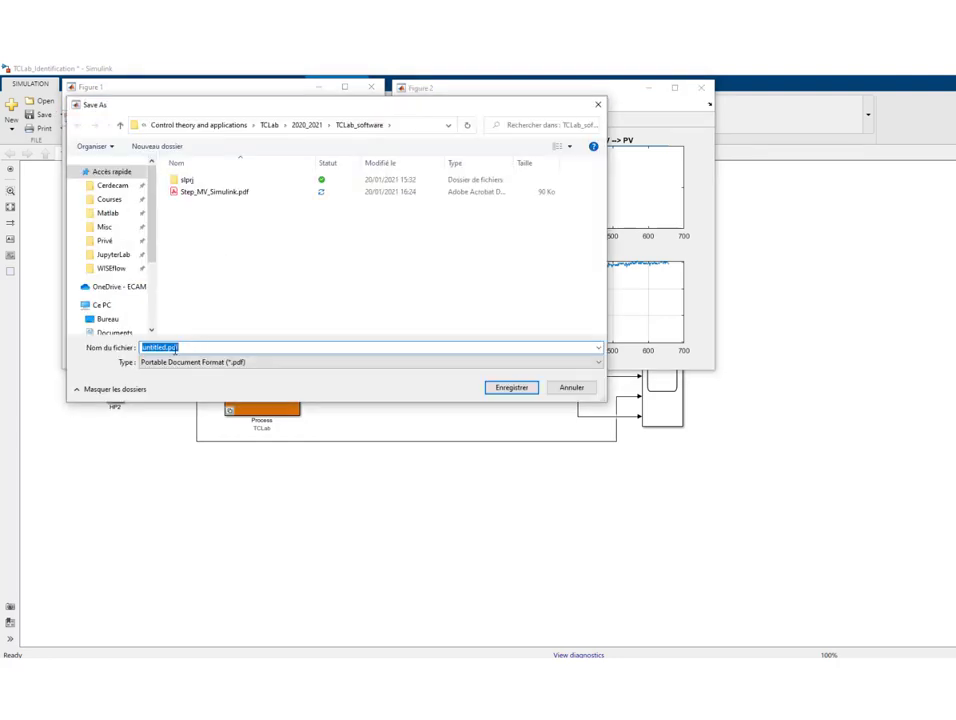
{"action": "left_click", "coordinate": [192, 191]}
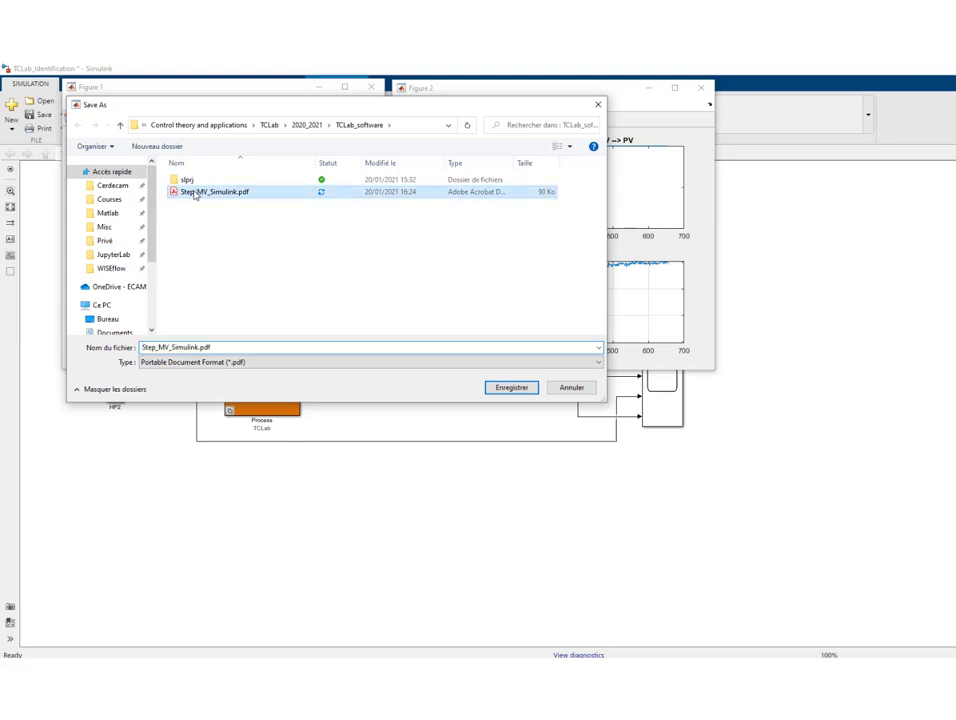
{"action": "double_click", "coordinate": [190, 348]}
{"action": "left_click", "coordinate": [195, 347]}
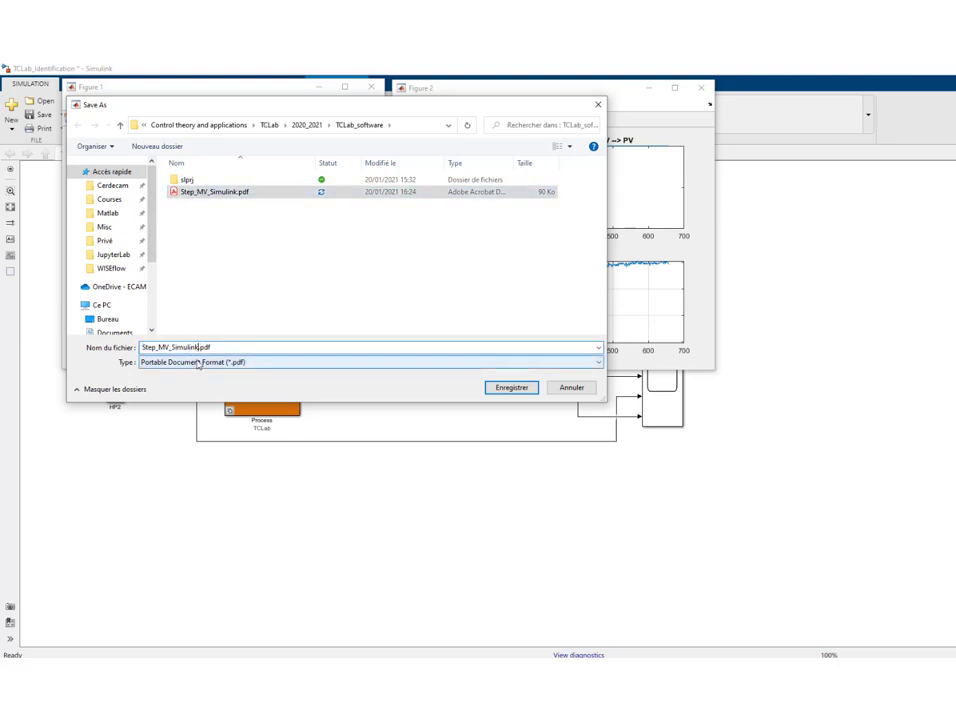
{"action": "key", "text": "BackSpace"}
{"action": "key", "text": "BackSpace"}
{"action": "key", "text": "BackSpace"}
{"action": "key", "text": "BackSpace"}
{"action": "key", "text": "BackSpace"}
{"action": "key", "text": "BackSpace"}
{"action": "key", "text": "BackSpace"}
{"action": "key", "text": "BackSpace"}
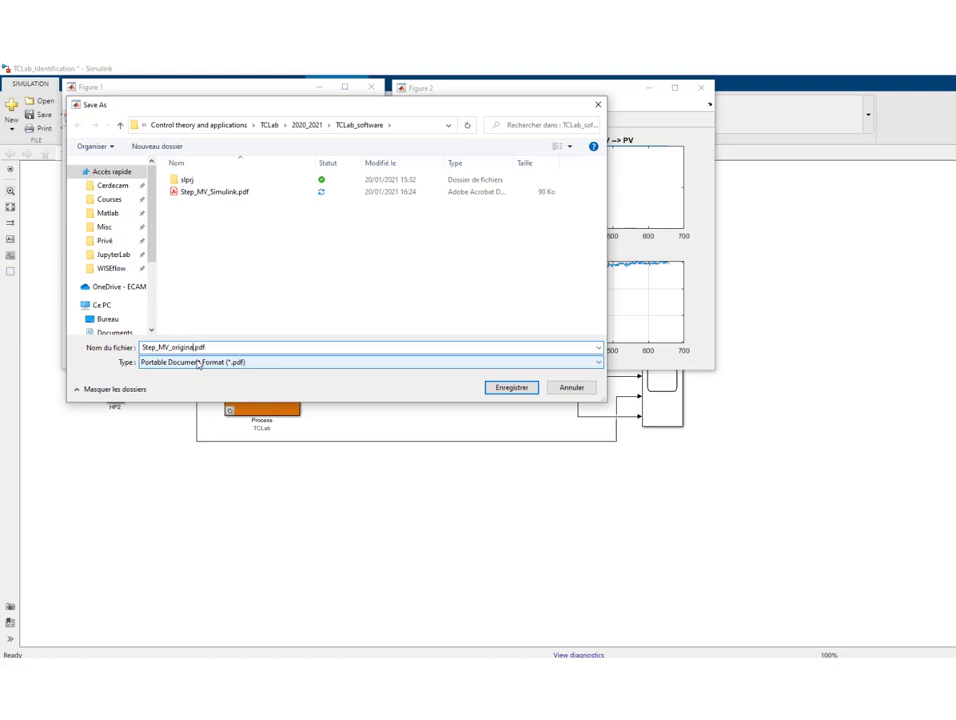
{"action": "key", "text": "Return"}
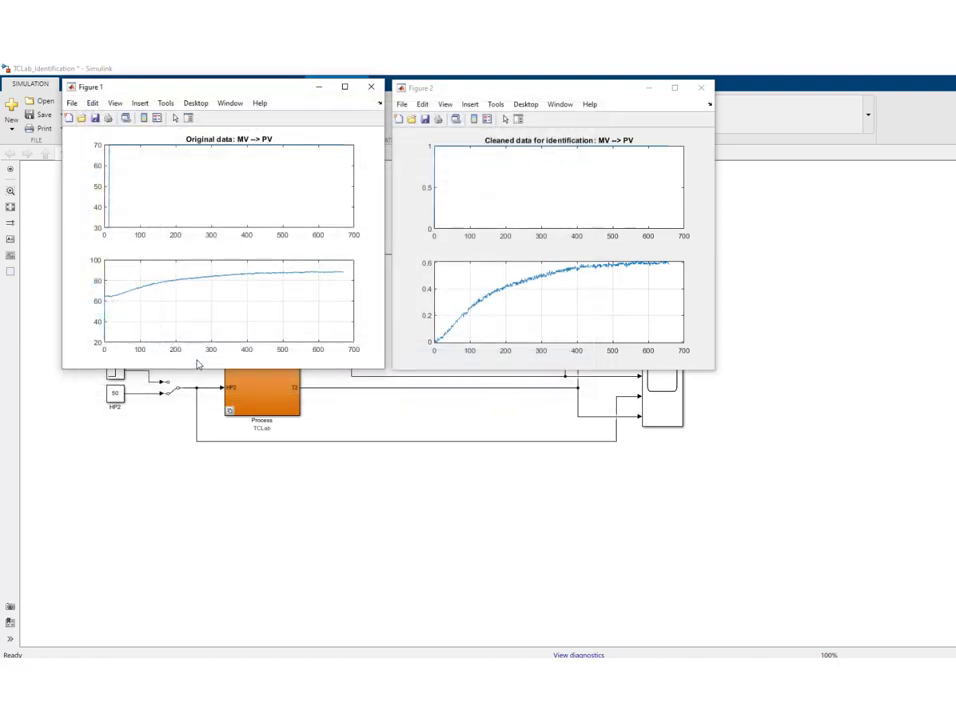
- Save Figure 2, the cleaned data for identification, as Step_MV_cleaned.pdf in the TCLab_software folder
{"action": "left_click", "coordinate": [401, 104]}
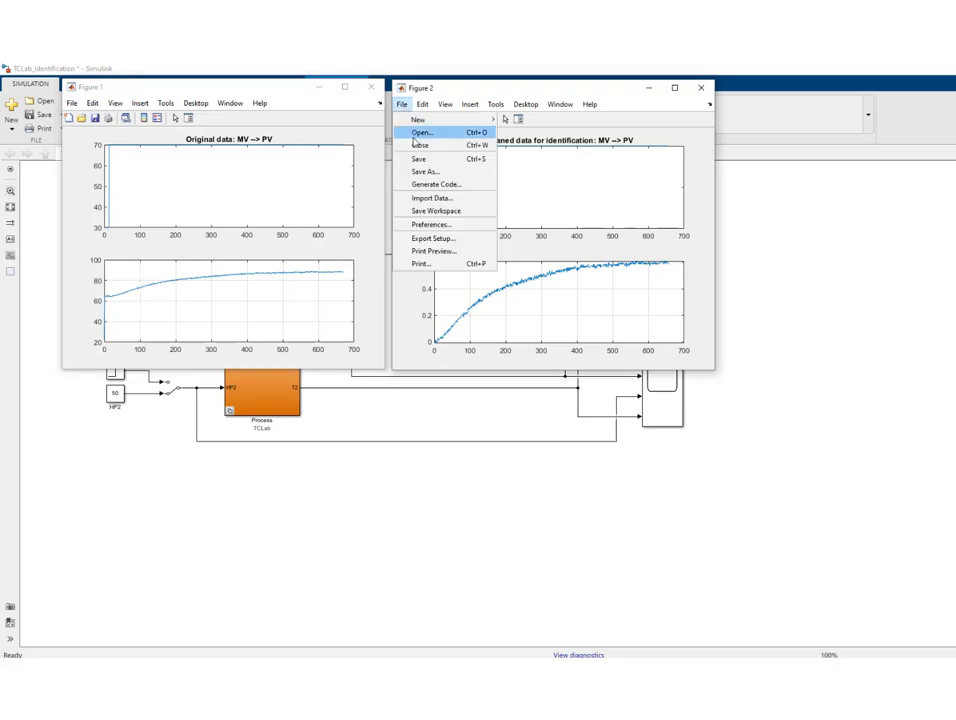
{"action": "left_click", "coordinate": [418, 171]}
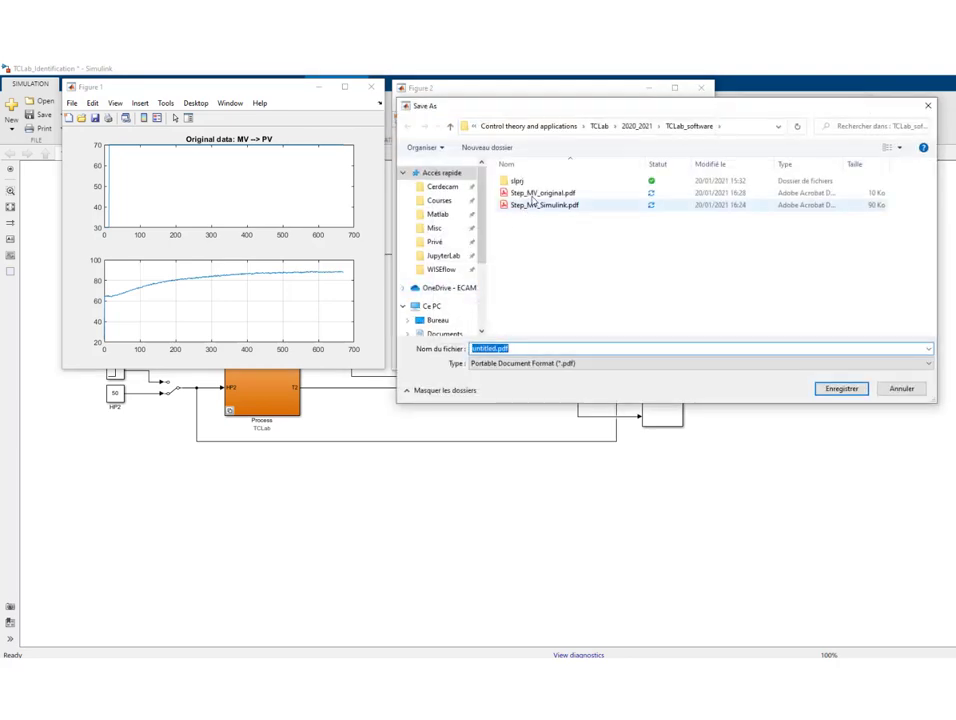
{"action": "left_click", "coordinate": [541, 193]}
{"action": "double_click", "coordinate": [506, 349]}
{"action": "key", "text": "Right"}
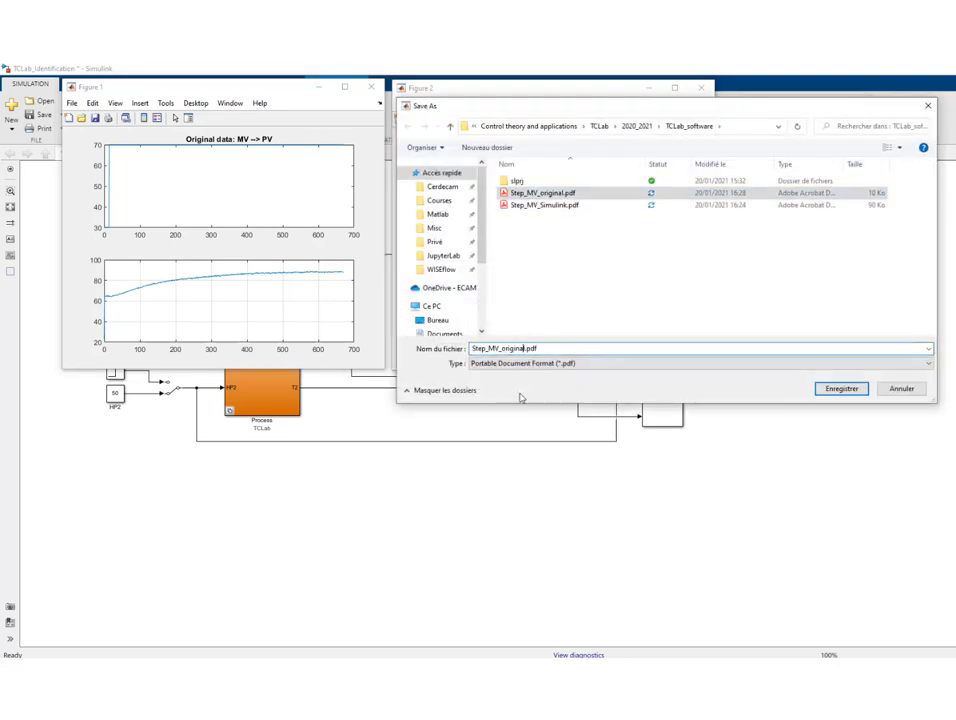
{"action": "key", "text": "BackSpace"}
{"action": "key", "text": "BackSpace"}
{"action": "key", "text": "BackSpace"}
{"action": "key", "text": "BackSpace"}
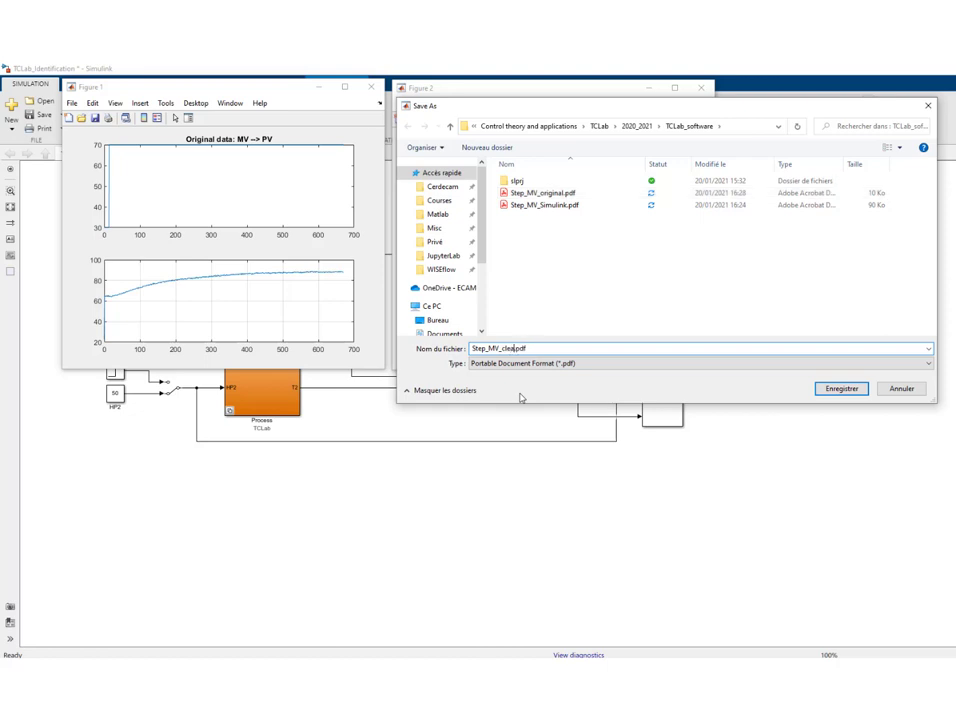
{"action": "key", "text": "Return"}
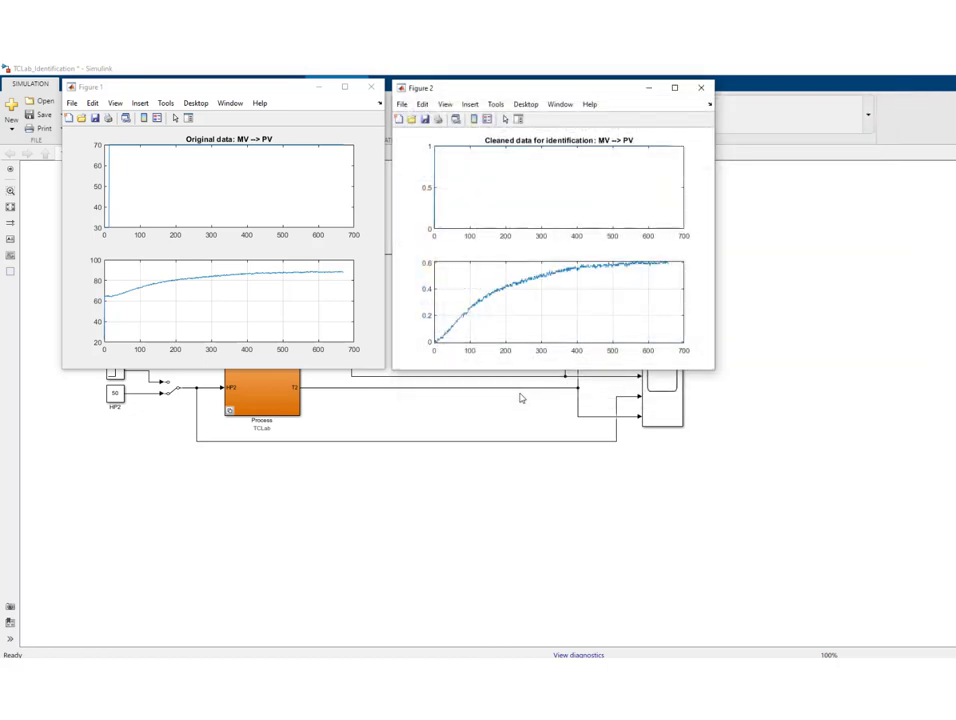
- Open Step_MV_original.pdf and Step_MV_cleaned.pdf from the MATLAB current folder and look through their plots
{"action": "key", "text": "alt+Tab"}
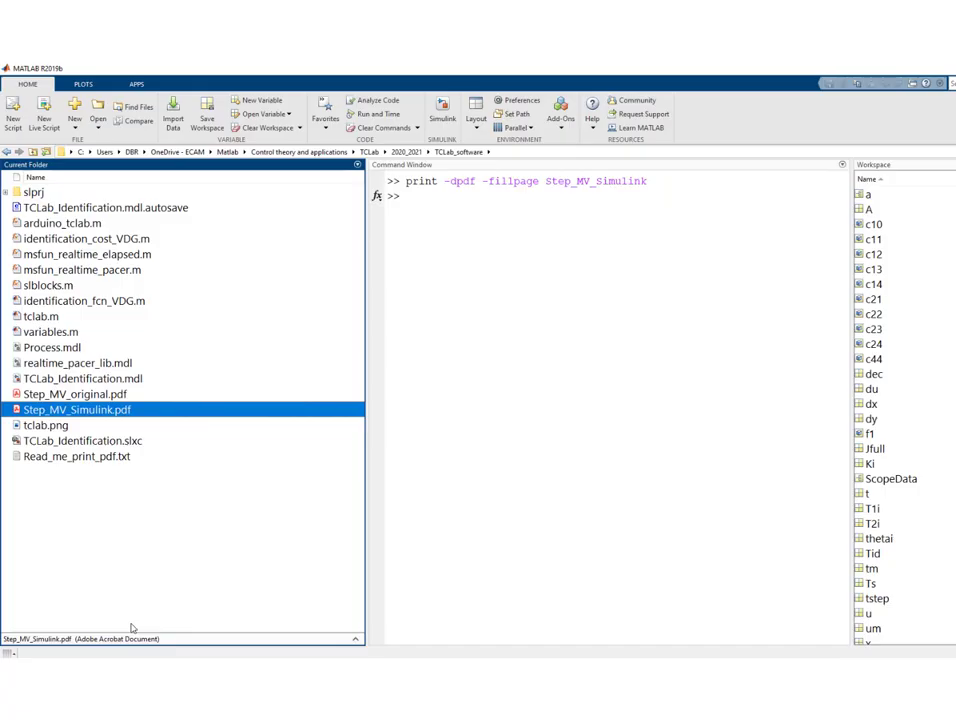
{"action": "double_click", "coordinate": [66, 411]}
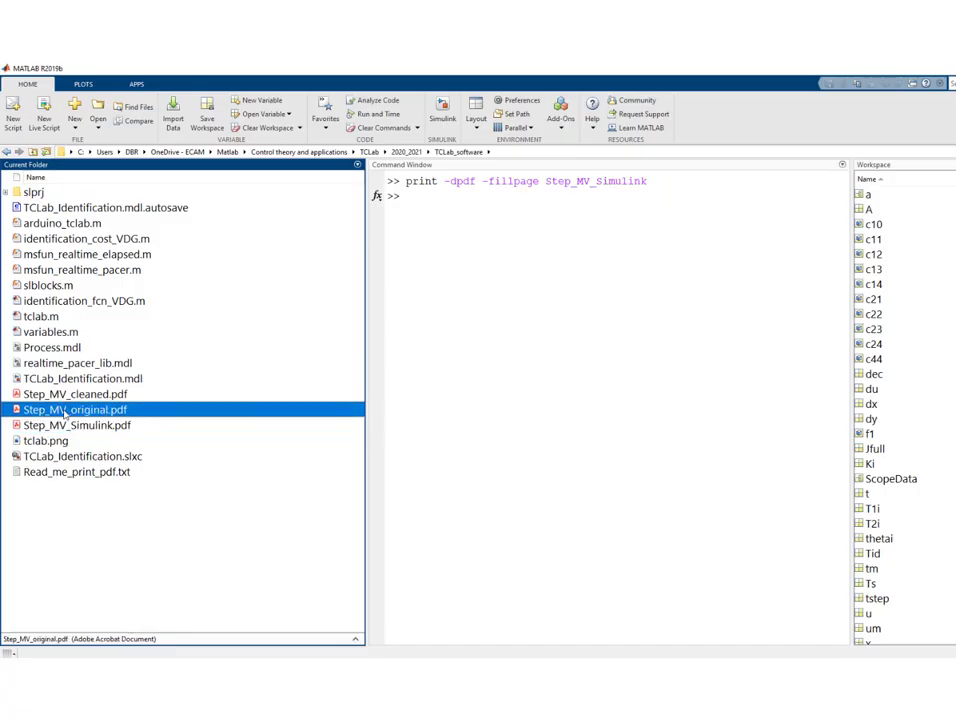
{"action": "scroll", "coordinate": [234, 374], "scroll_direction": "down", "scroll_amount": 6}
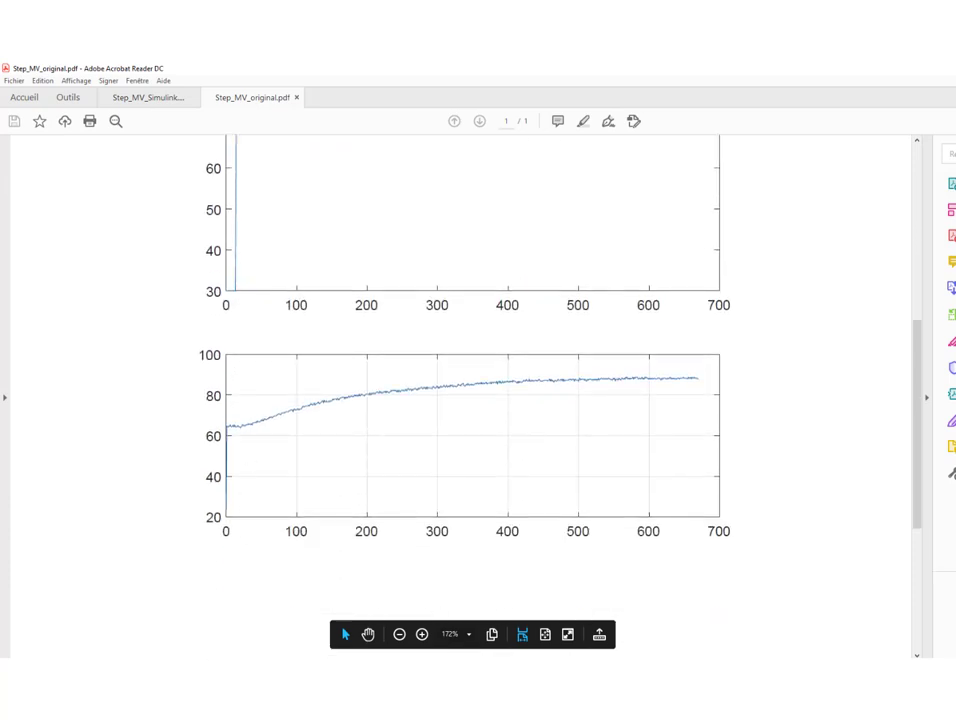
{"action": "key", "text": "alt+Tab"}
{"action": "left_click", "coordinate": [168, 626]}
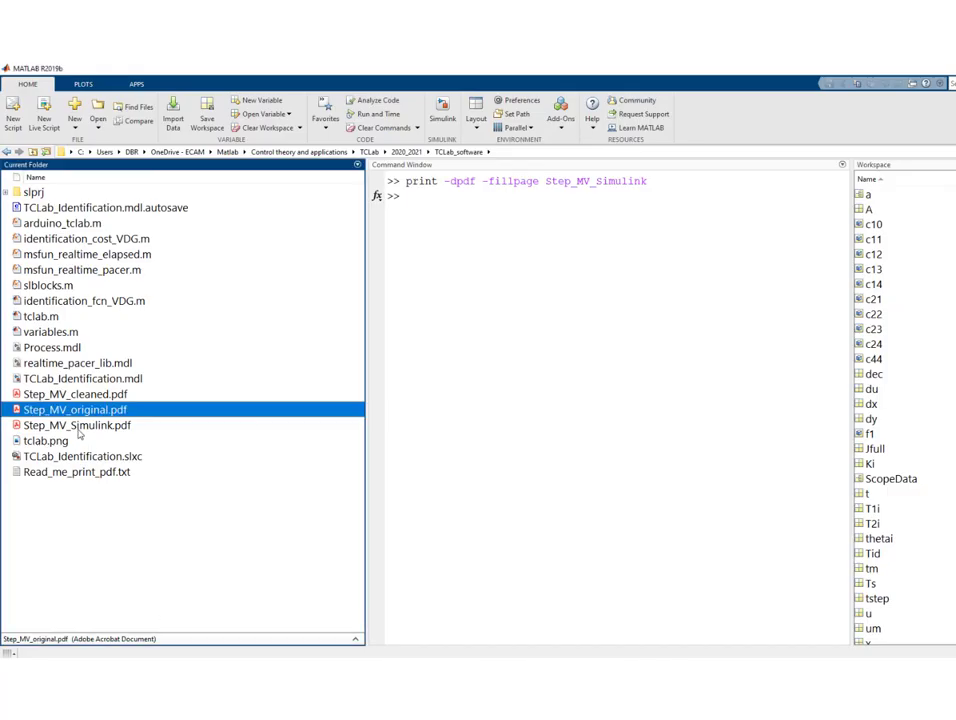
{"action": "double_click", "coordinate": [78, 395]}
{"action": "scroll", "coordinate": [209, 422], "scroll_direction": "down", "scroll_amount": 5}
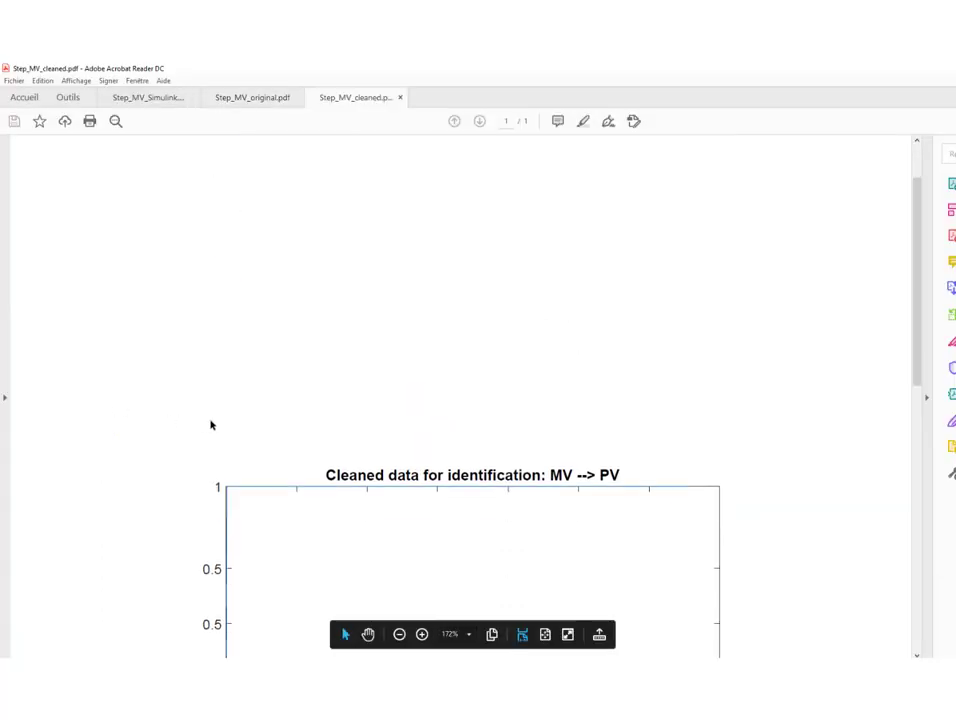
{"action": "scroll", "coordinate": [210, 420], "scroll_direction": "down", "scroll_amount": 3}
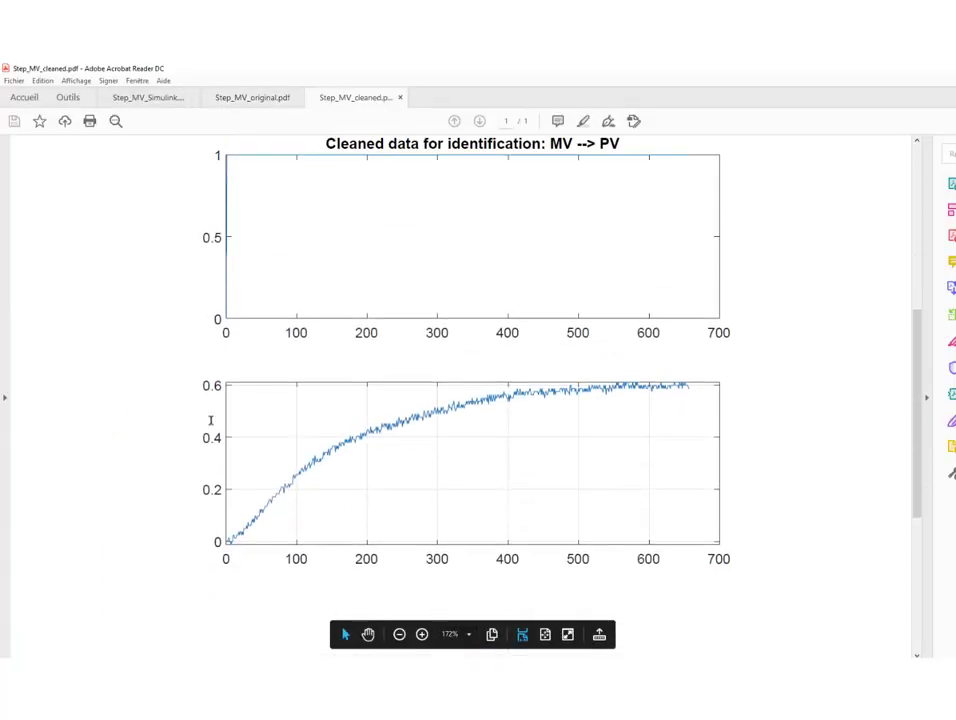
- Back in the Simulink model, launch IDENTIFICATION BASED ON PREPARED DATA and run the model coefficient optimisation twice
{"action": "key", "text": "alt+Tab"}
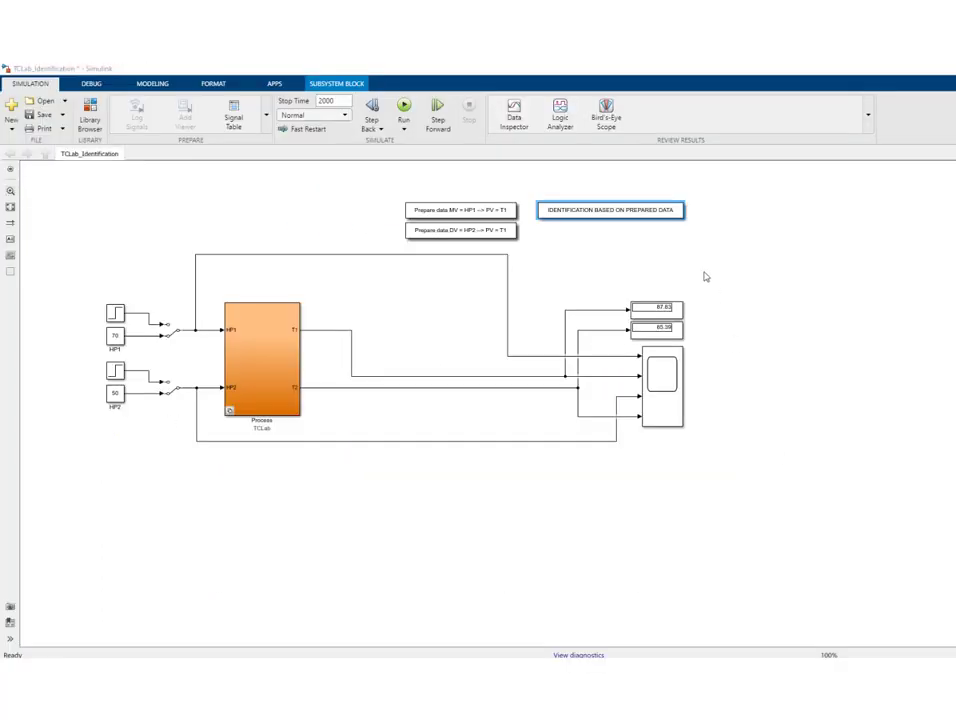
{"action": "left_click", "coordinate": [615, 213]}
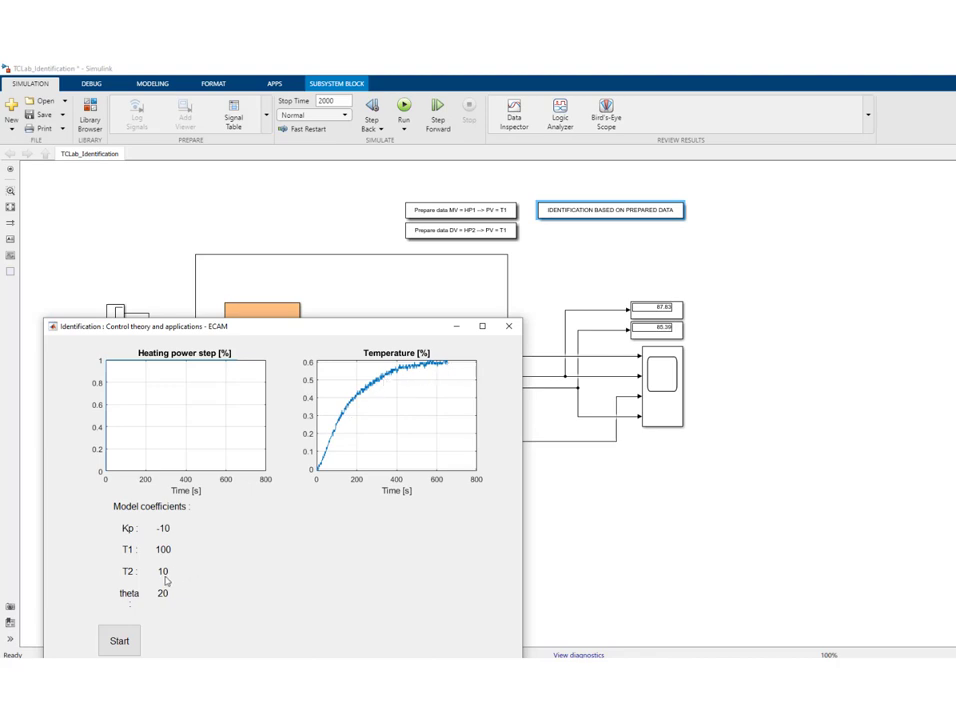
{"action": "left_click", "coordinate": [122, 644]}
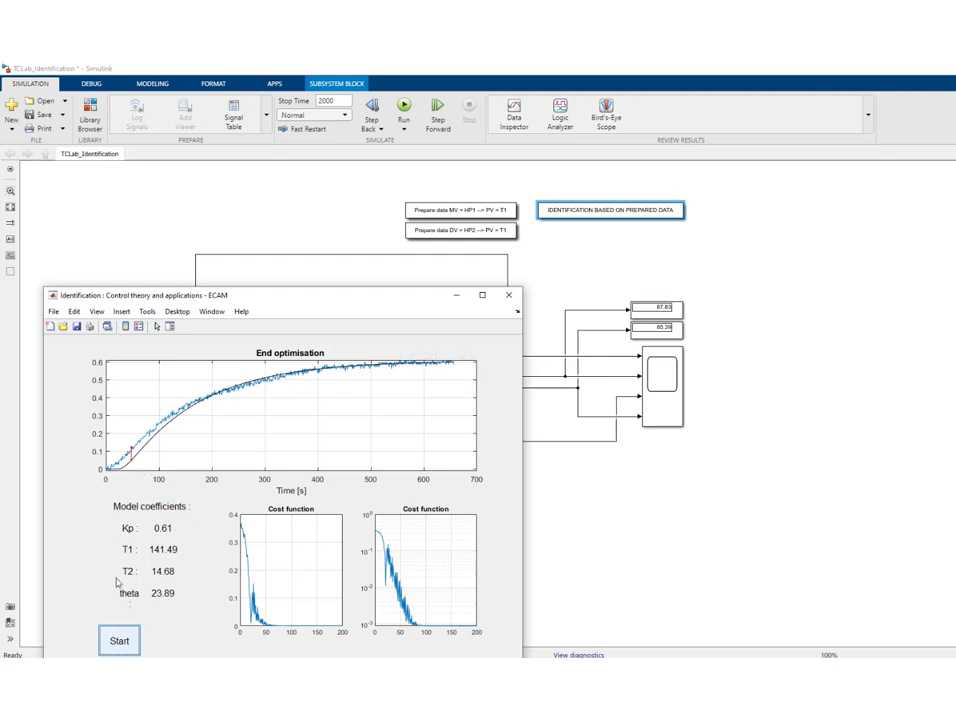
{"action": "left_click", "coordinate": [120, 642]}
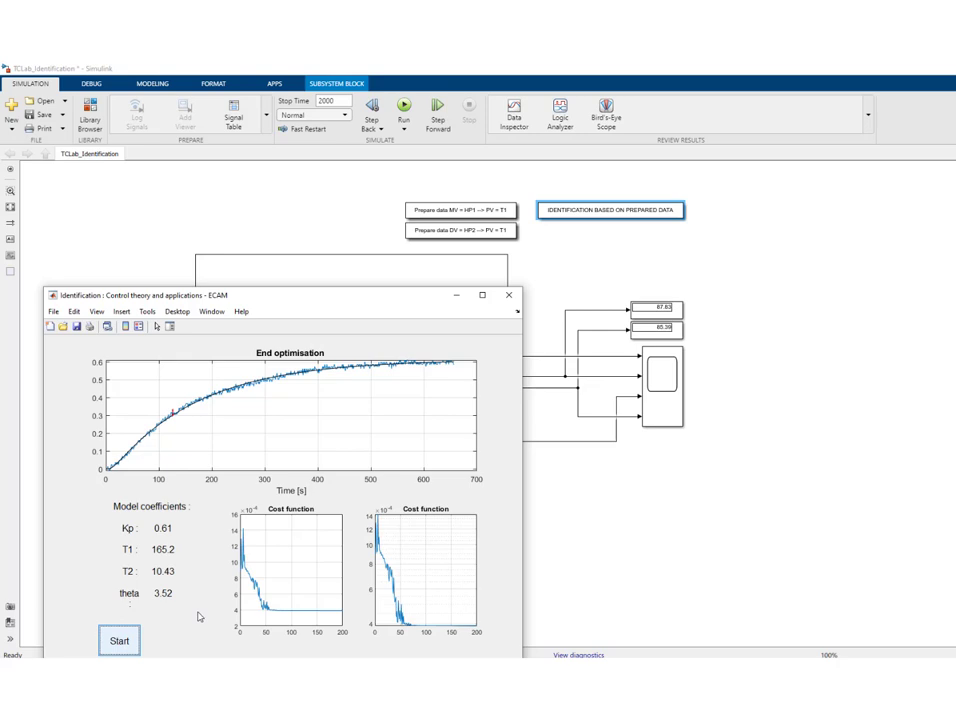
- Save the Identification figure with the optimisation result as Step_MV_identification.pdf in the TCLab_software folder
{"action": "left_click_drag", "start_coordinate": [296, 295], "coordinate": [324, 203]}
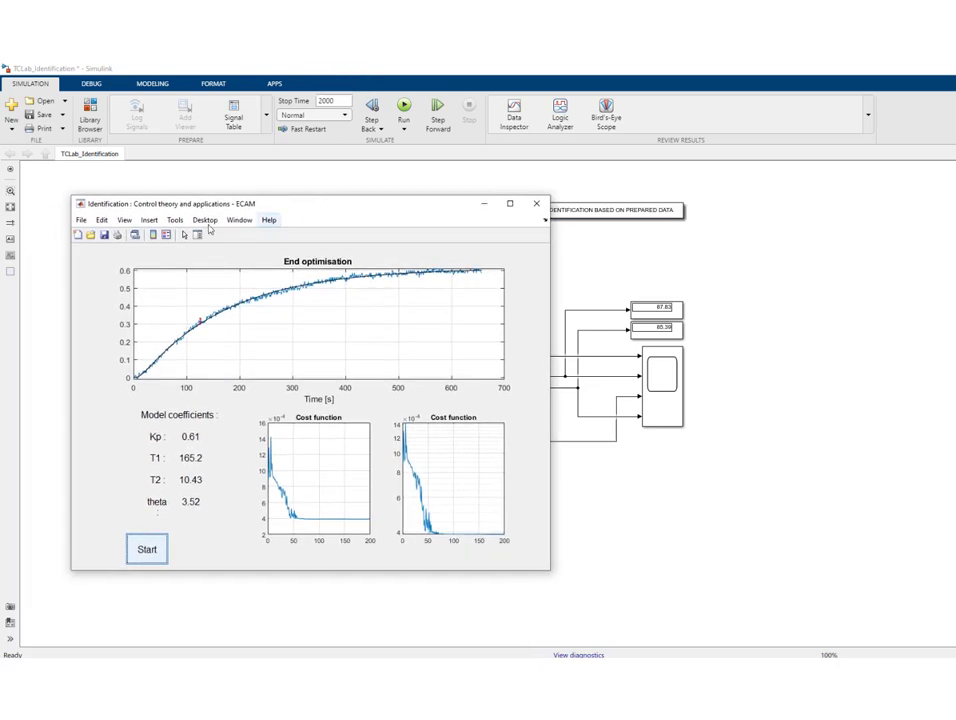
{"action": "left_click", "coordinate": [81, 220]}
{"action": "left_click", "coordinate": [100, 292]}
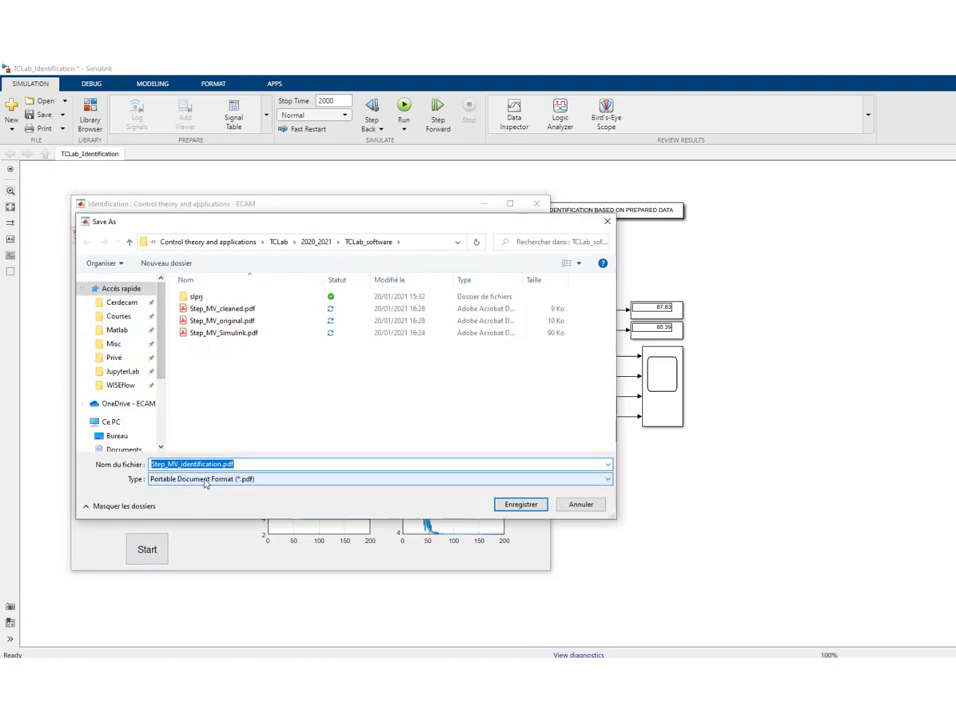
{"action": "left_click", "coordinate": [222, 332]}
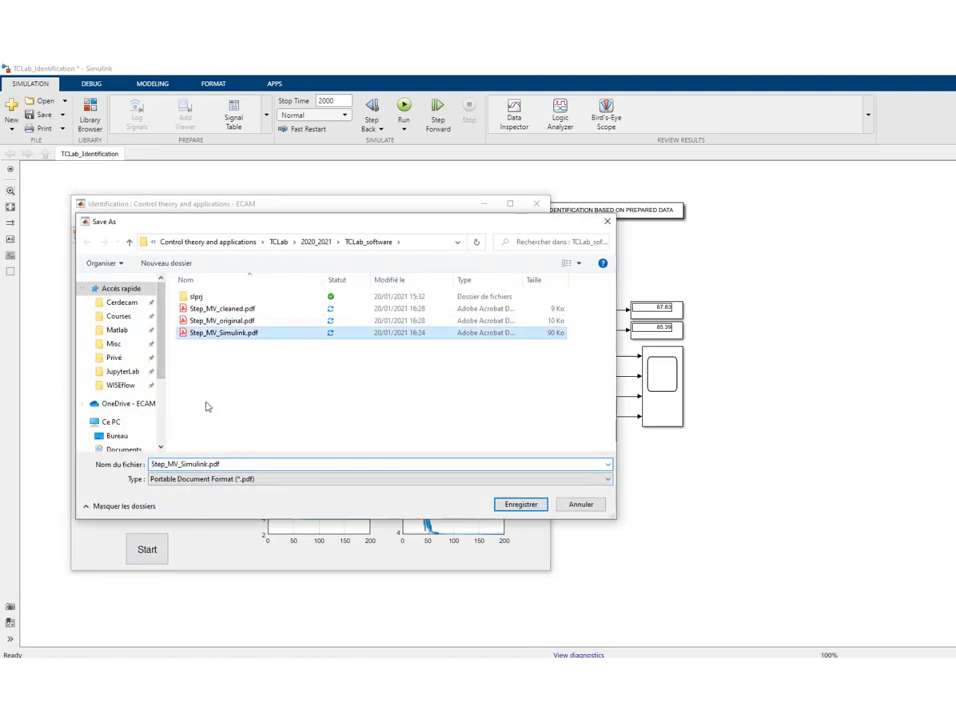
{"action": "left_click", "coordinate": [203, 464]}
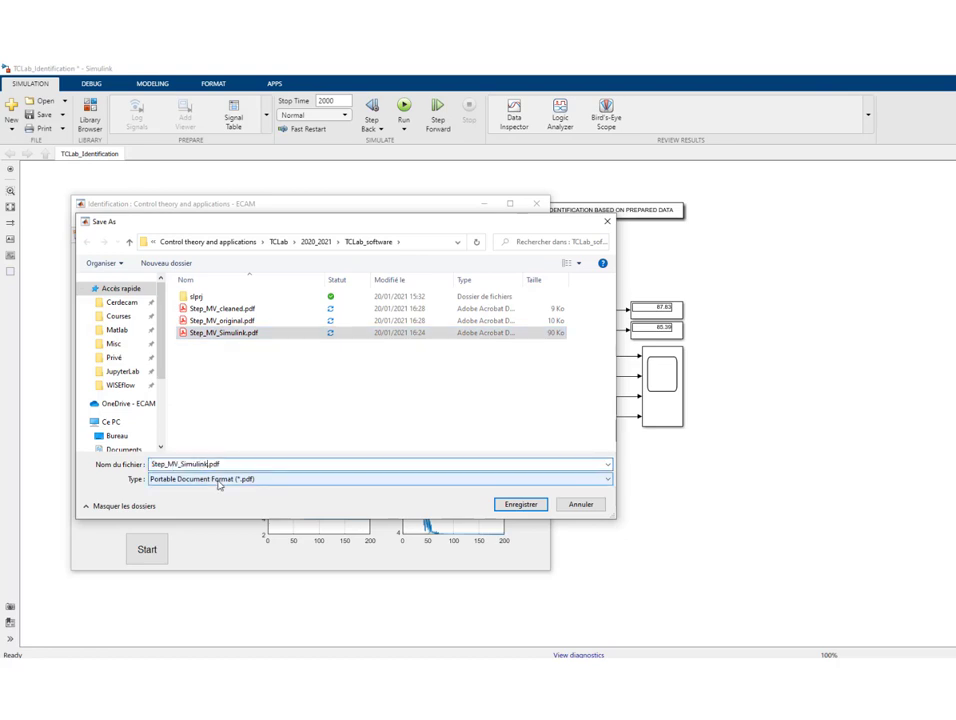
{"action": "key", "text": "BackSpace"}
{"action": "key", "text": "BackSpace"}
{"action": "key", "text": "BackSpace"}
{"action": "key", "text": "BackSpace"}
{"action": "key", "text": "BackSpace"}
{"action": "key", "text": "BackSpace"}
{"action": "key", "text": "BackSpace"}
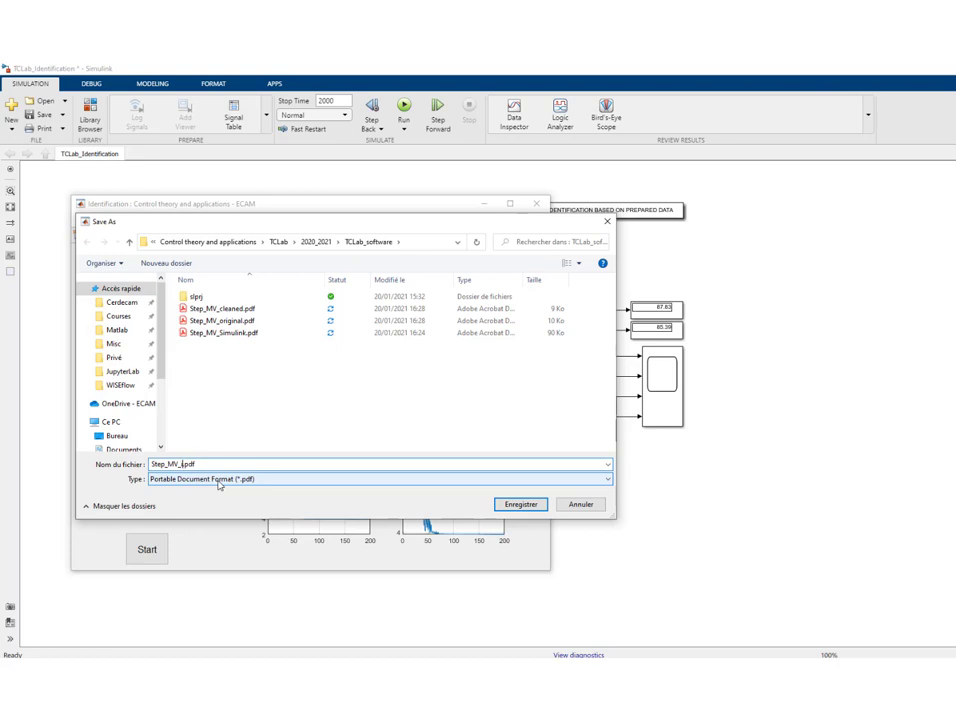
{"action": "type", "text": "identification"}
{"action": "key", "text": "Return"}
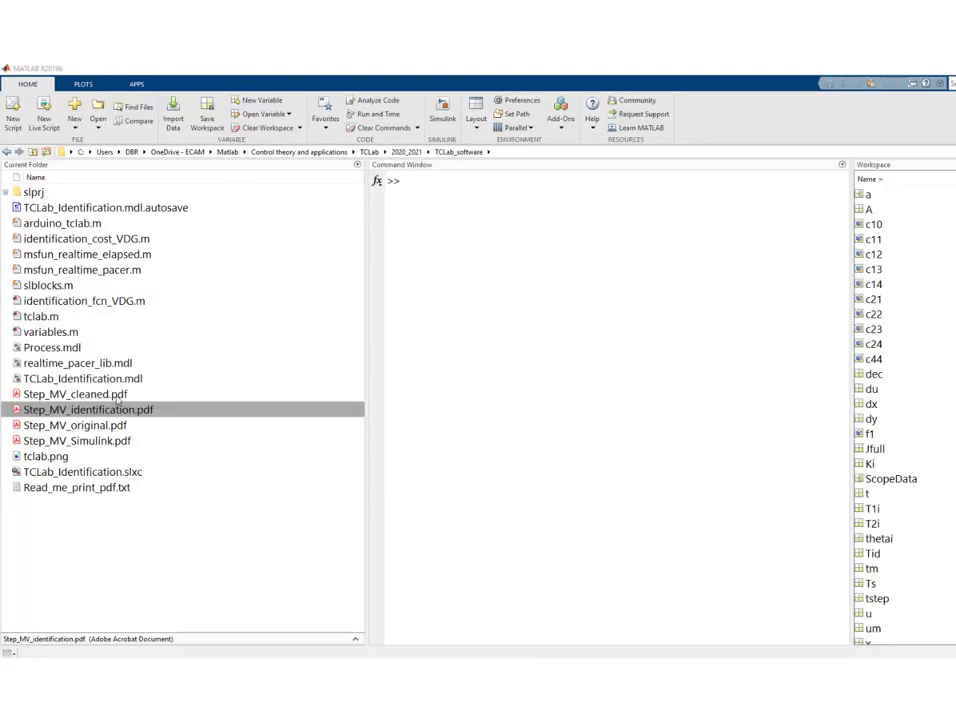
- Open Step_MV_identification.pdf from the MATLAB current folder and look through its fitted curve, model coefficients and cost function plots
{"action": "double_click", "coordinate": [80, 410]}
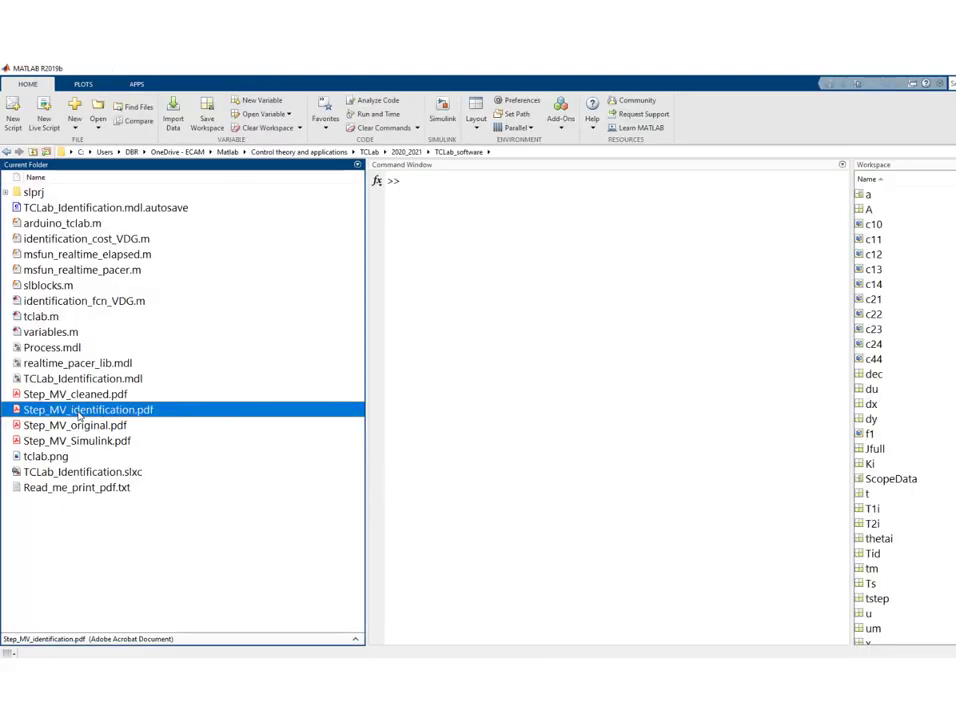
{"action": "scroll", "coordinate": [286, 382], "scroll_direction": "down", "scroll_amount": 6}
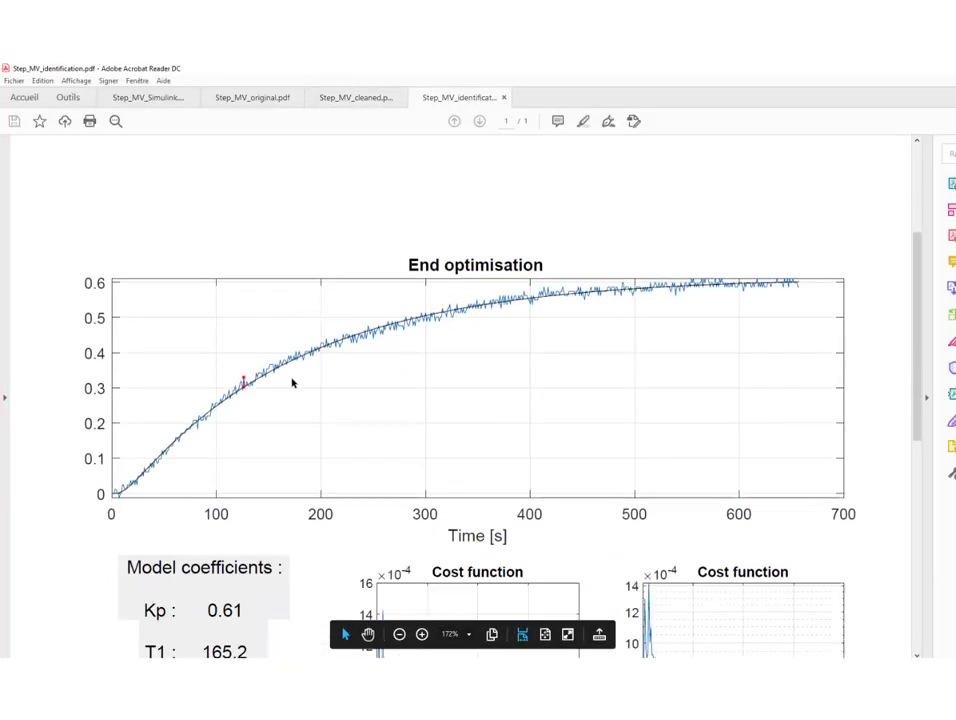
{"action": "scroll", "coordinate": [292, 381], "scroll_direction": "down", "scroll_amount": 4}
{"action": "scroll", "coordinate": [292, 381], "scroll_direction": "up", "scroll_amount": 3}
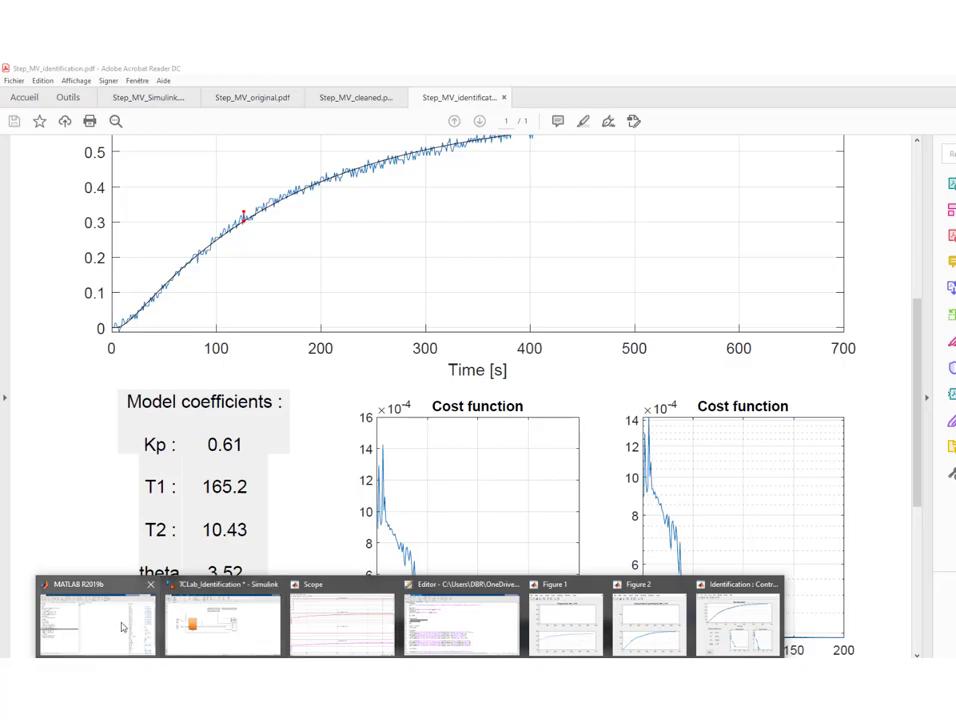
- Return to MATLAB and save the workspace variables from the Command Window with save Step_MV
{"action": "left_click", "coordinate": [124, 619]}
{"action": "left_click", "coordinate": [654, 258]}
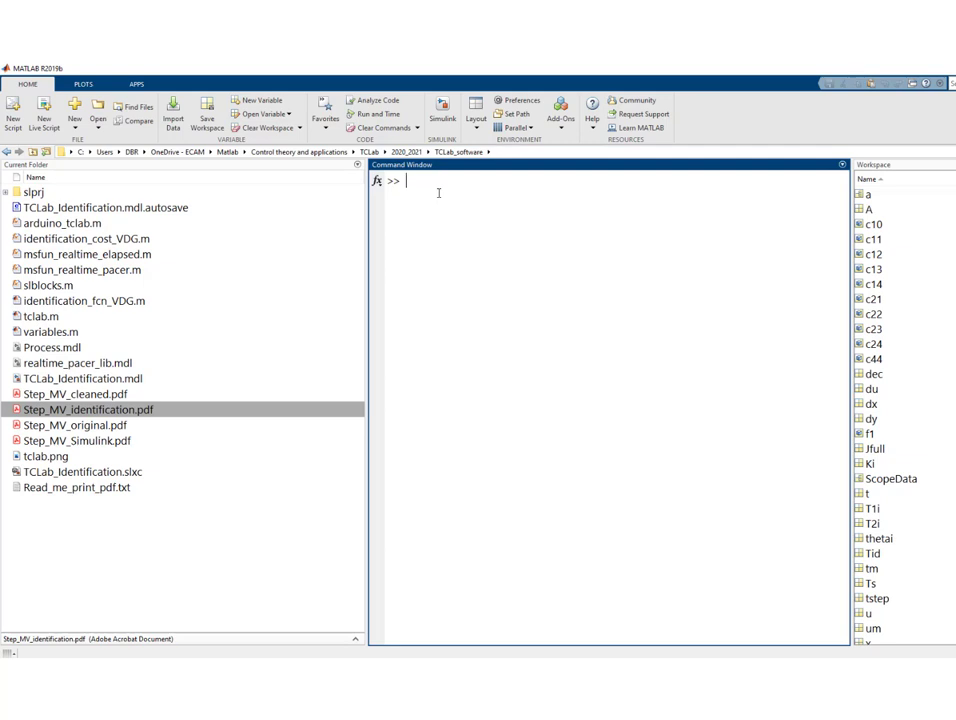
{"action": "type", "text": "save step_"}
{"action": "key", "text": "BackSpace"}
{"action": "key", "text": "BackSpace"}
{"action": "key", "text": "BackSpace"}
{"action": "key", "text": "BackSpace"}
{"action": "key", "text": "BackSpace"}
{"action": "type", "text": "Step_MV"}
{"action": "key", "text": "Return"}
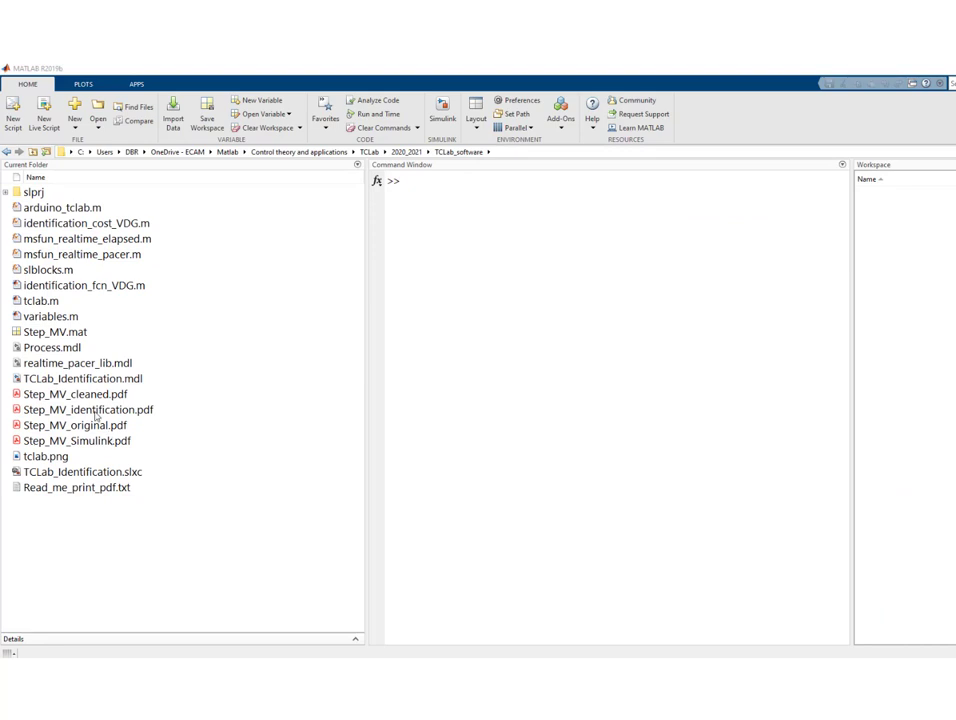
- Using Step_MV_identification.pdf as reference, add an MV-> PV section below PV0 in variables.m with Kp = 0.61, T1 = 165.2, T2 = 10.43 and theta = 3.52
{"action": "double_click", "coordinate": [96, 411]}
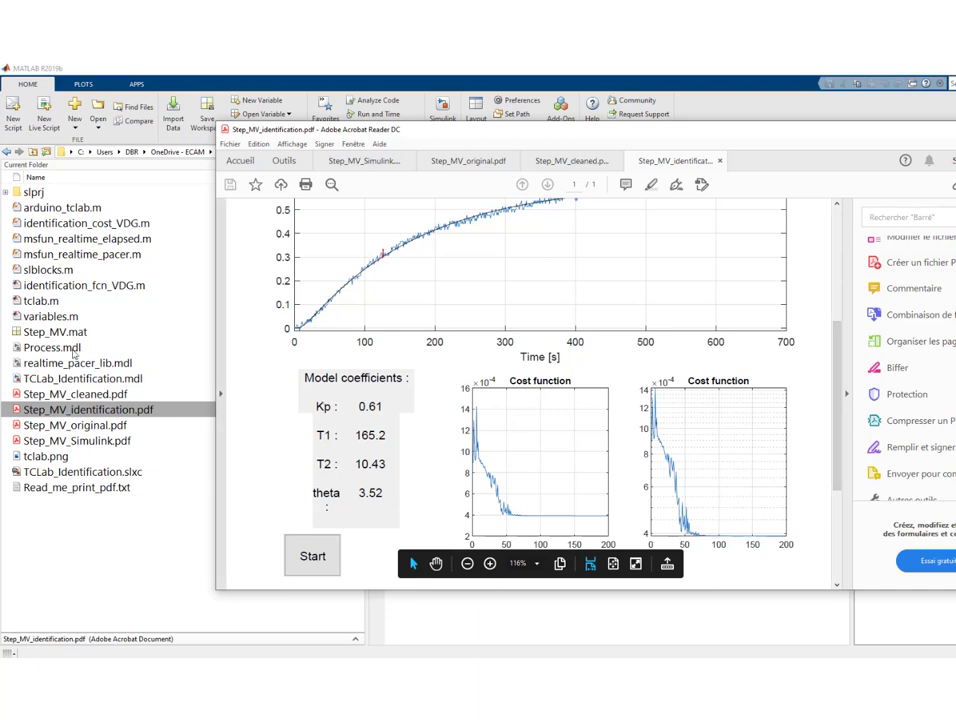
{"action": "double_click", "coordinate": [50, 316]}
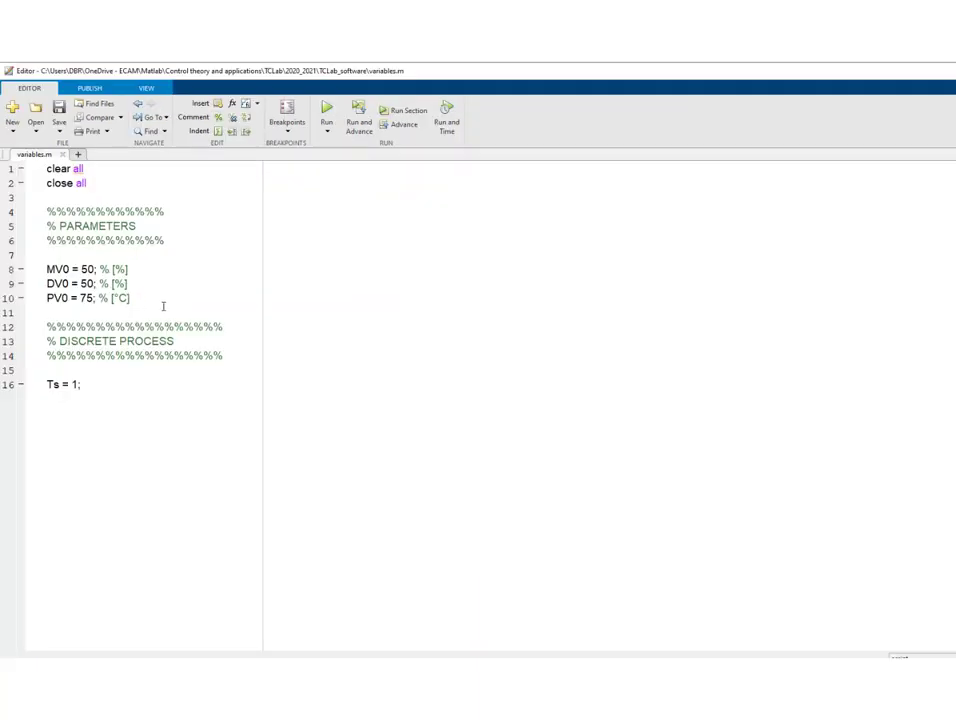
{"action": "left_click", "coordinate": [168, 299]}
{"action": "key", "text": "Return"}
{"action": "key", "text": "Return"}
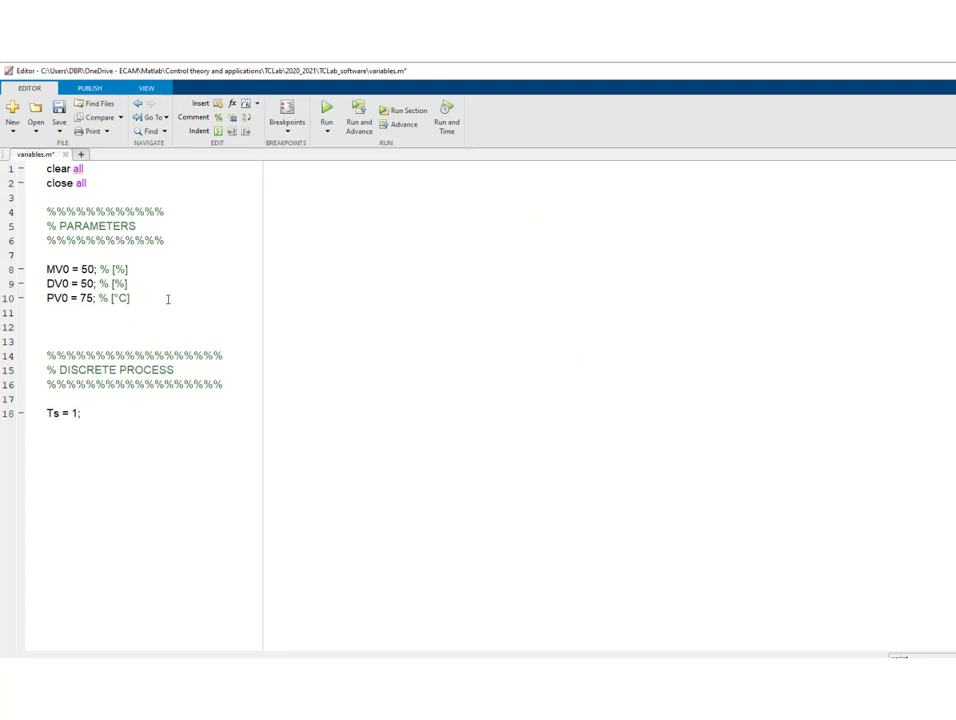
{"action": "type", "text": "% MV-> PV Kp = 0.61; T1 = 165.2; T2 = 10.43; theta = 3.52;"}
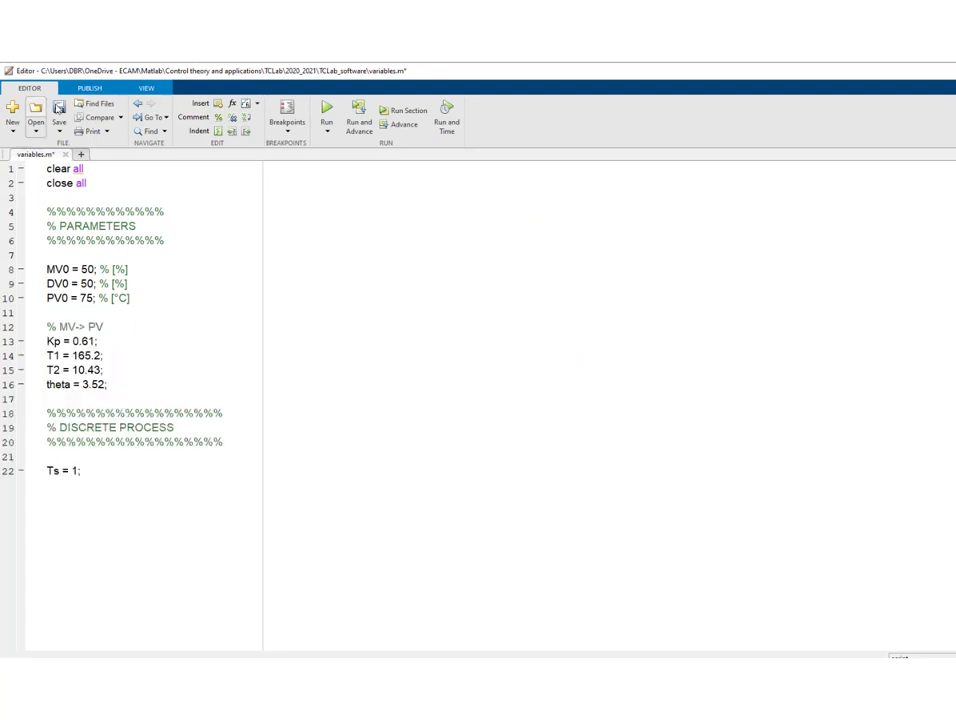
- Save variables.m with the added MV-> PV coefficients
{"action": "left_click", "coordinate": [59, 112]}
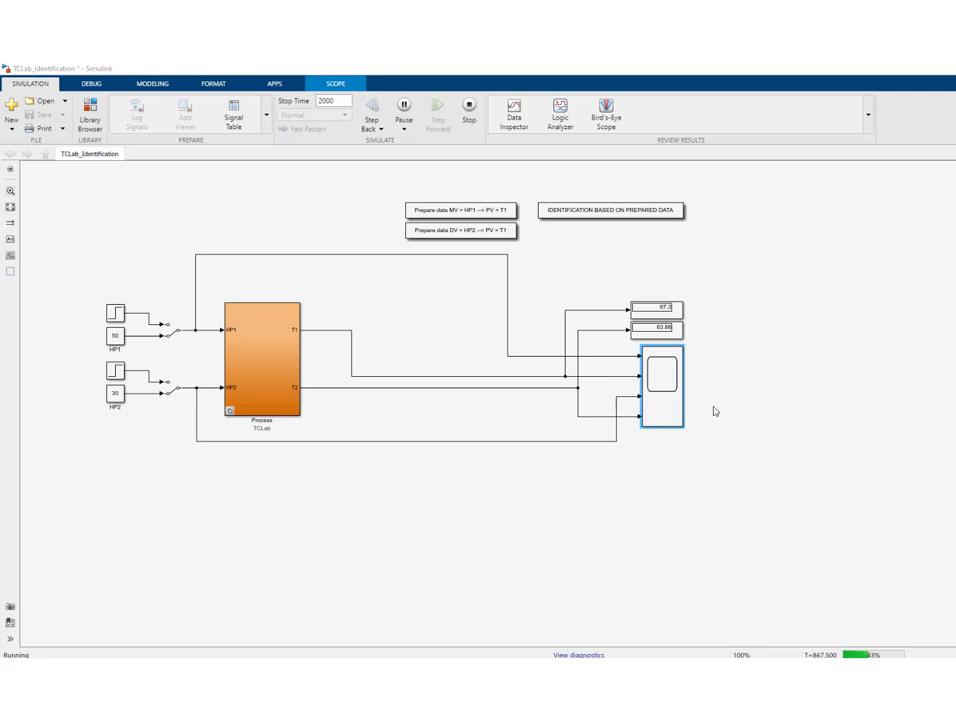
- Check the scope curves of the TCLab_Identification model, then stop the running simulation and start it again
{"action": "double_click", "coordinate": [669, 393]}
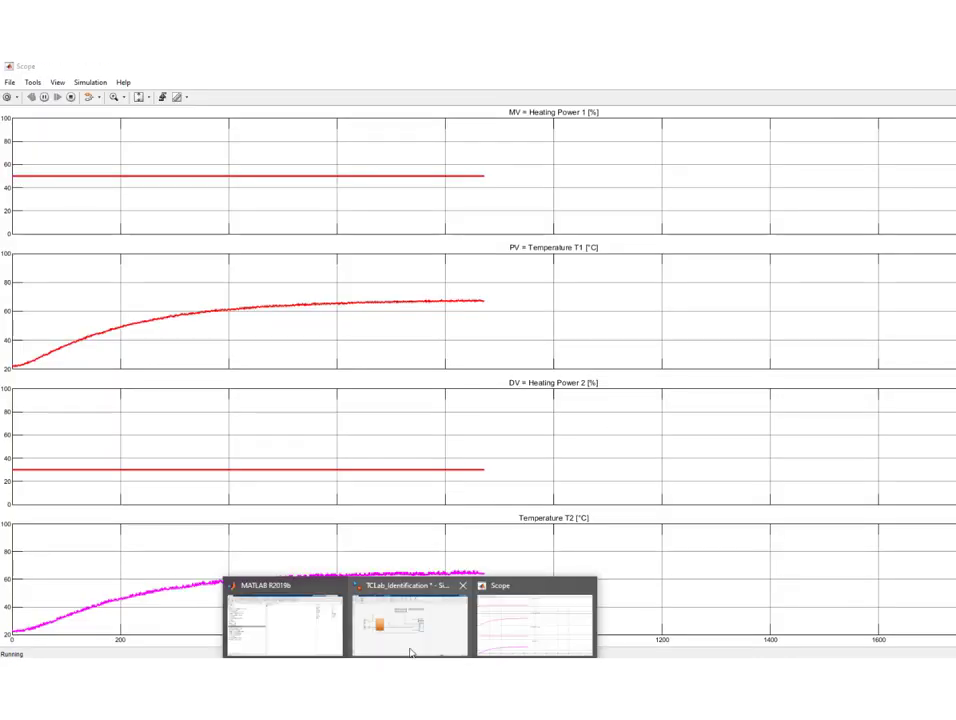
{"action": "left_click", "coordinate": [410, 652]}
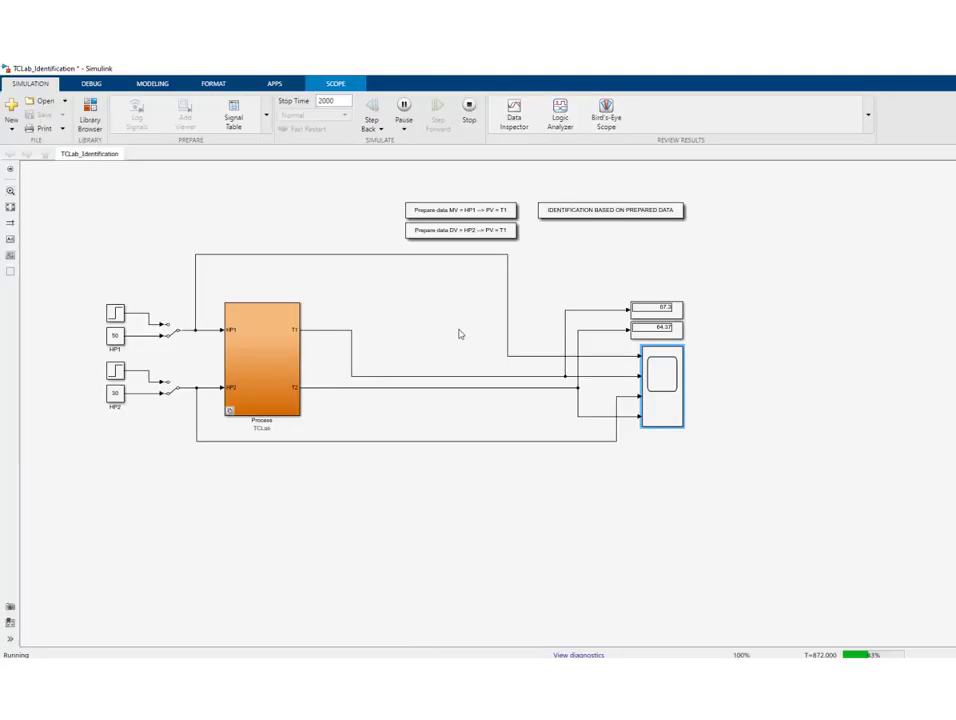
{"action": "left_click", "coordinate": [470, 107]}
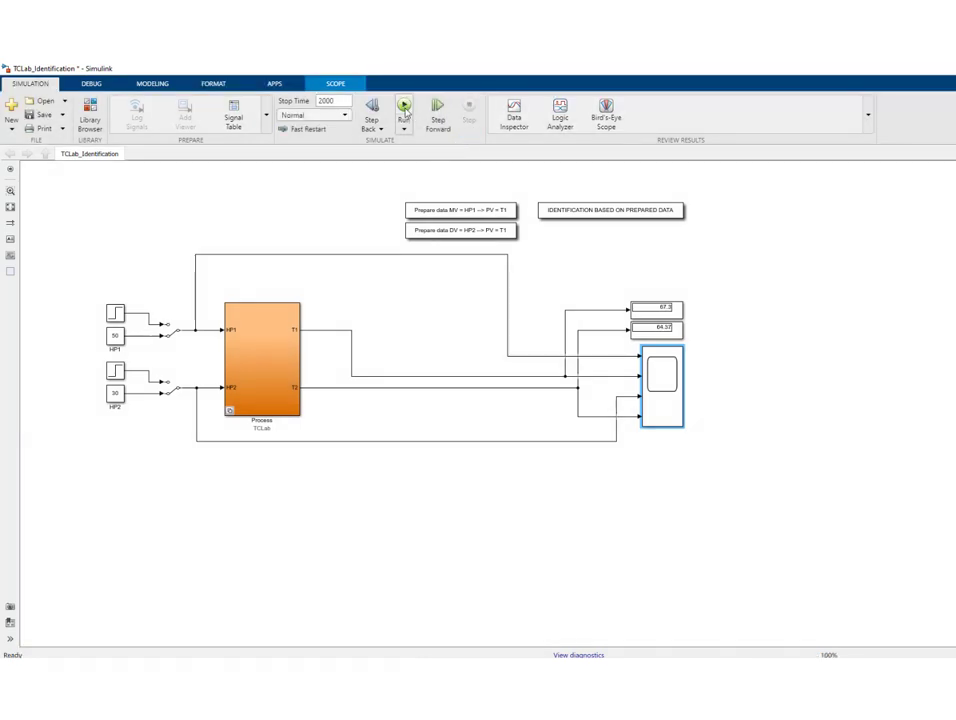
{"action": "left_click", "coordinate": [404, 108]}
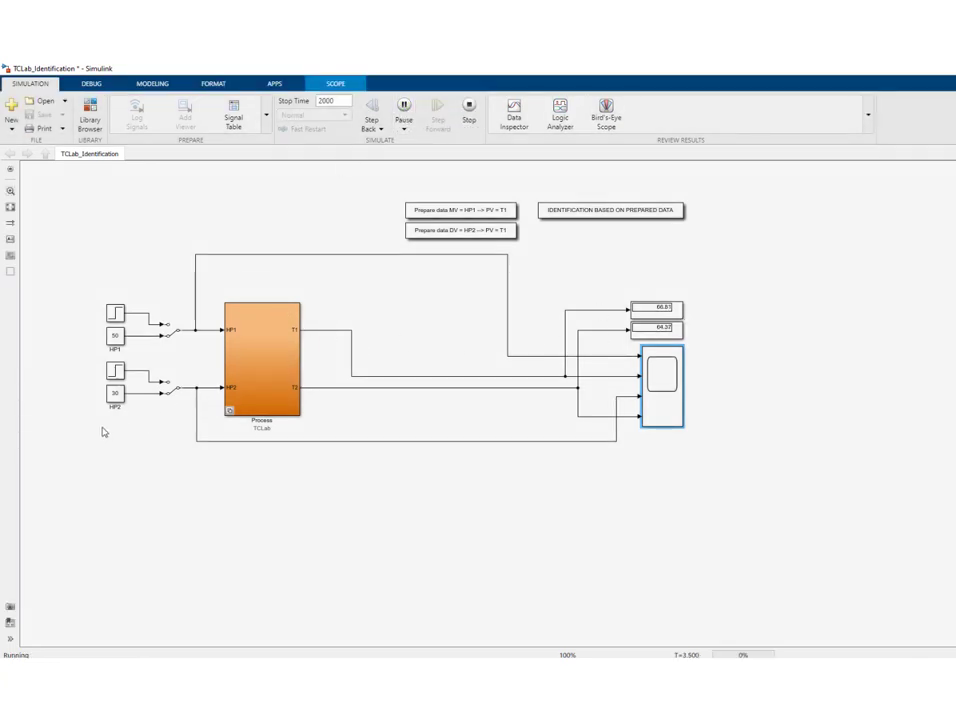
- Set the HP2 constant value to 70 while the simulation is running
{"action": "double_click", "coordinate": [116, 393]}
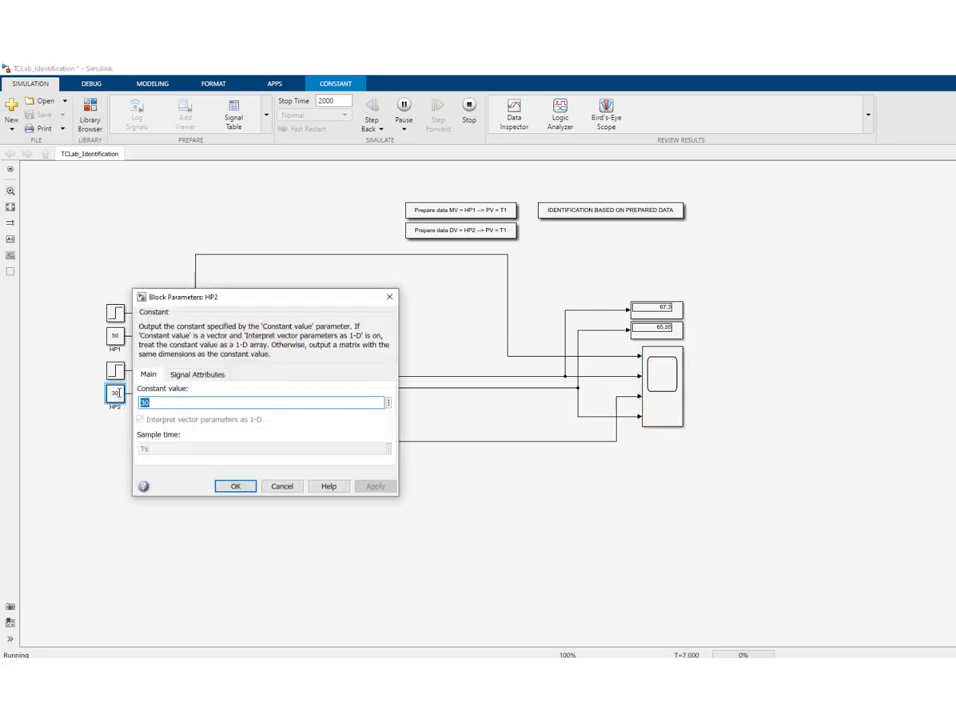
{"action": "type", "text": "7"}
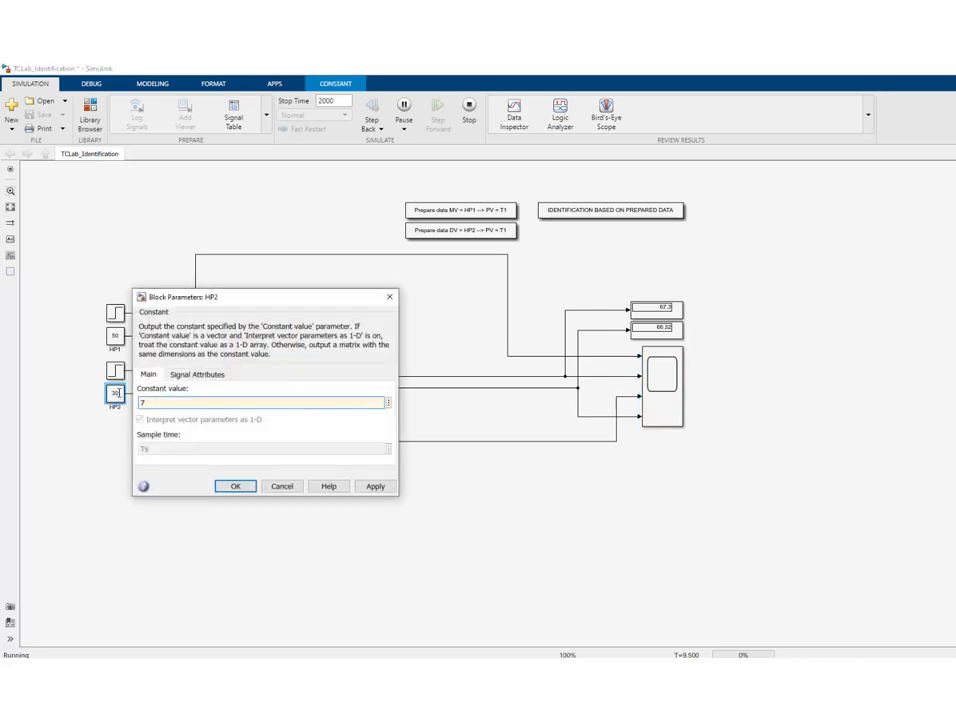
{"action": "type", "text": "0"}
{"action": "key", "text": "Return"}
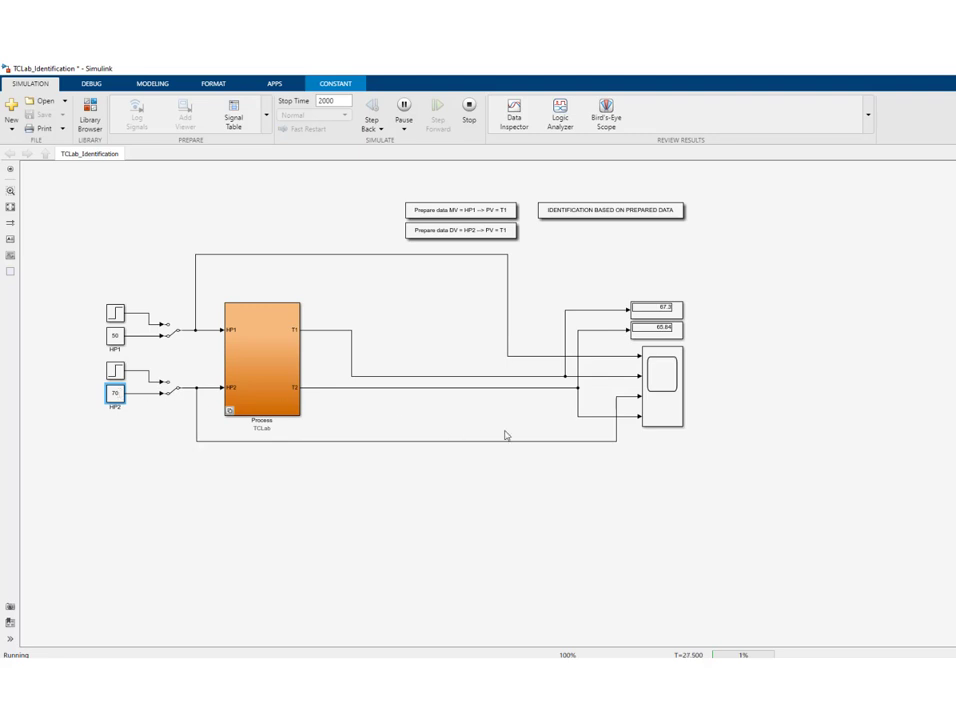
- View the DV step response on the scope, then stop the TCLab_Identification simulation
{"action": "double_click", "coordinate": [658, 404]}
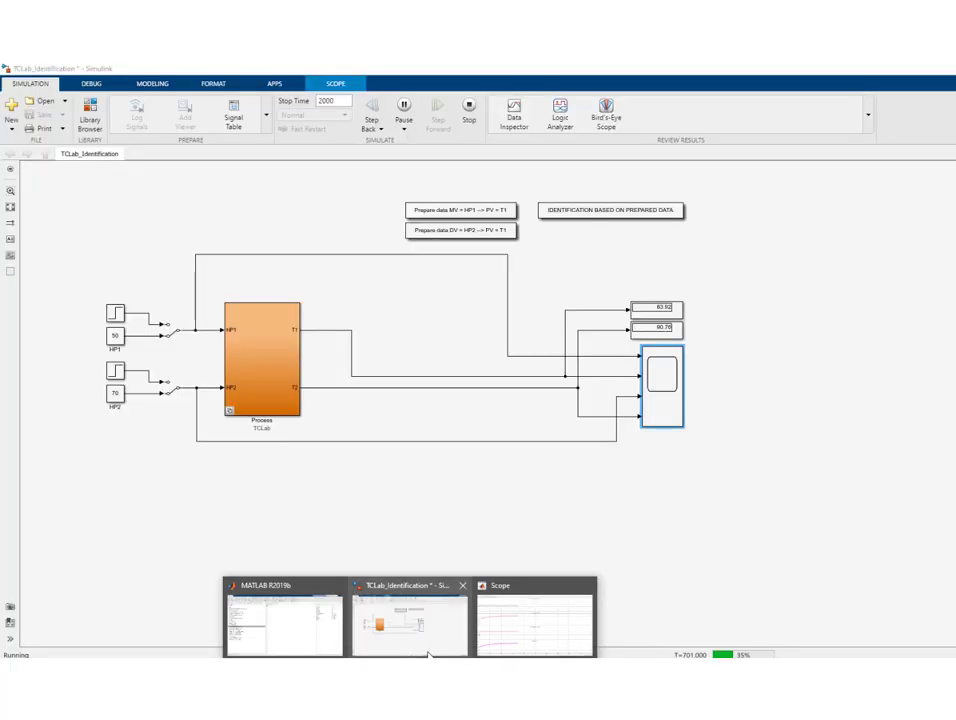
{"action": "left_click", "coordinate": [428, 652]}
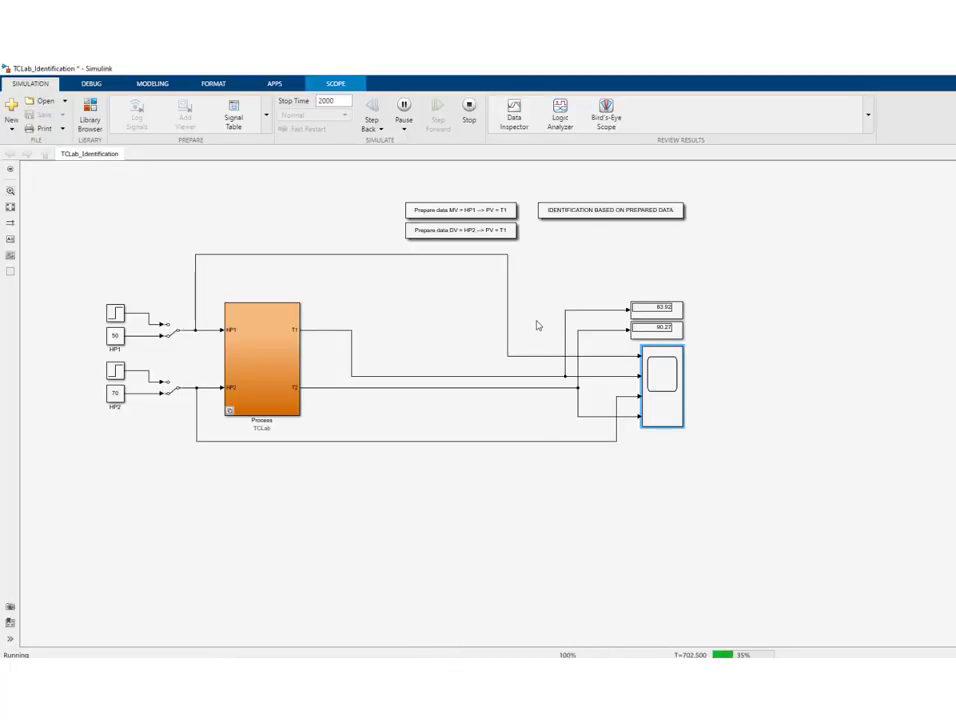
{"action": "left_click", "coordinate": [470, 106]}
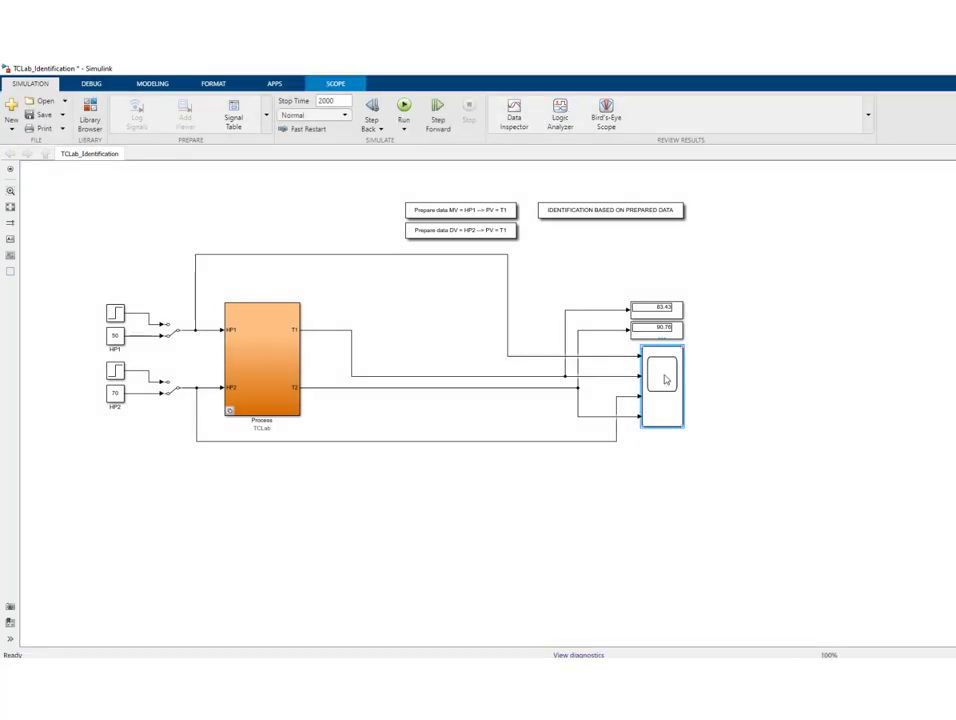
- Reopen the scope and scale its X and Y axes limits to the recorded DV step response
{"action": "double_click", "coordinate": [665, 379]}
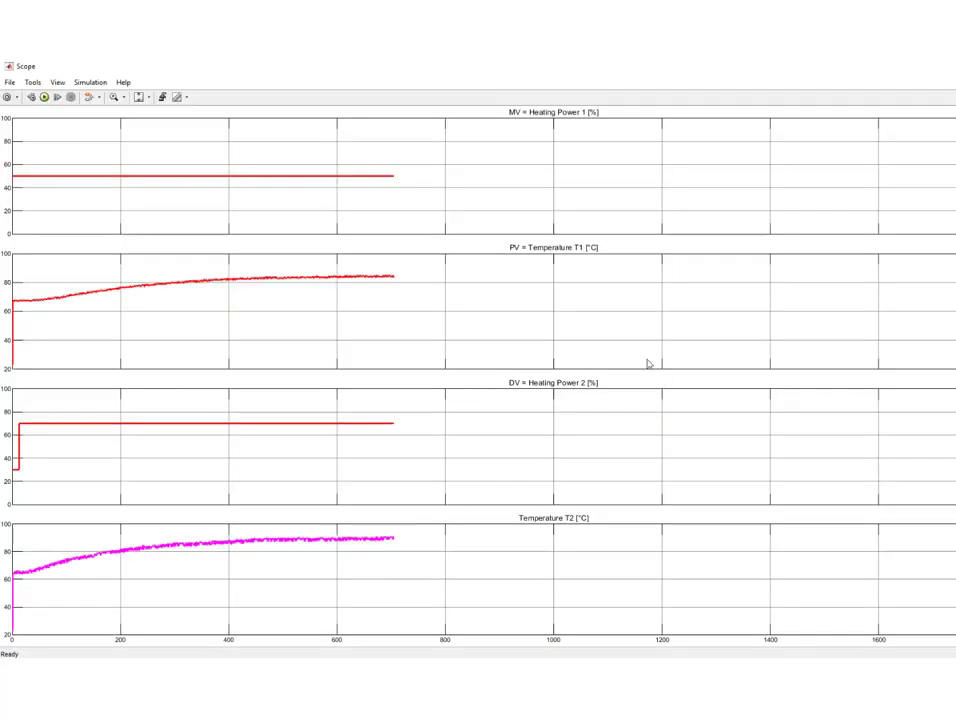
{"action": "left_click", "coordinate": [149, 98]}
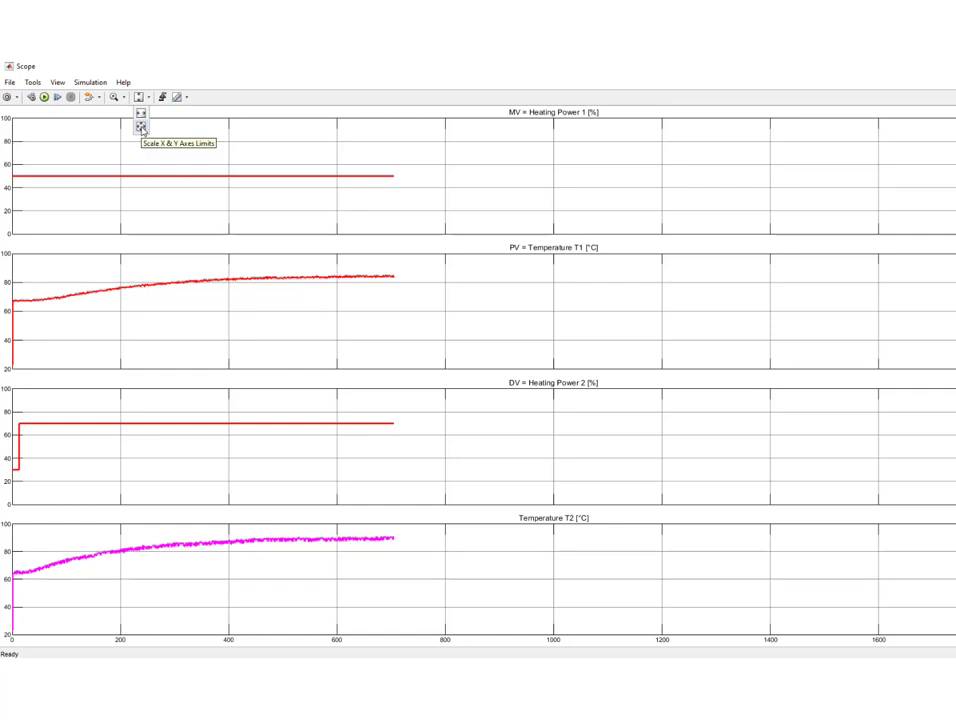
{"action": "left_click", "coordinate": [141, 127]}
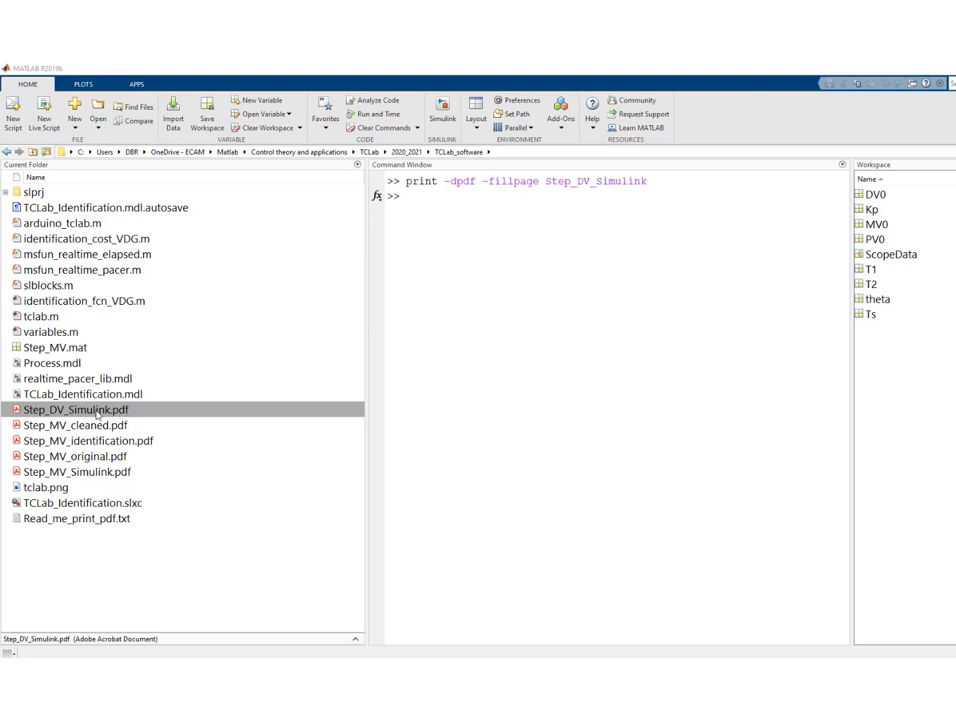
- Open Step_DV_Simulink.pdf from the current folder and look through its MV, PV and DV plots
{"action": "double_click", "coordinate": [97, 411]}
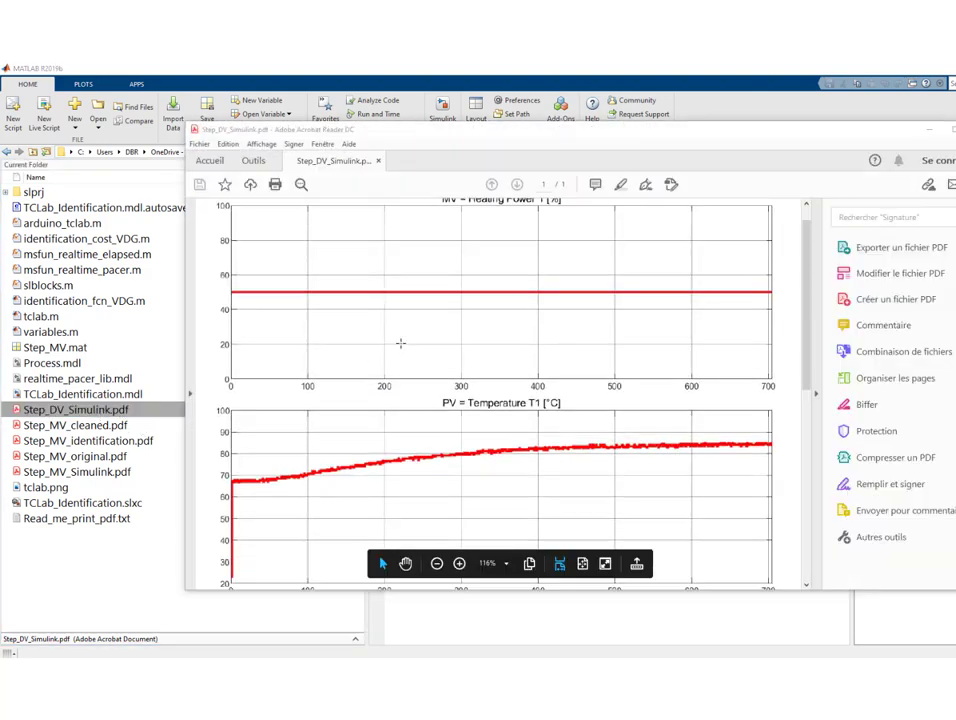
{"action": "scroll", "coordinate": [400, 343], "scroll_direction": "down", "scroll_amount": 4}
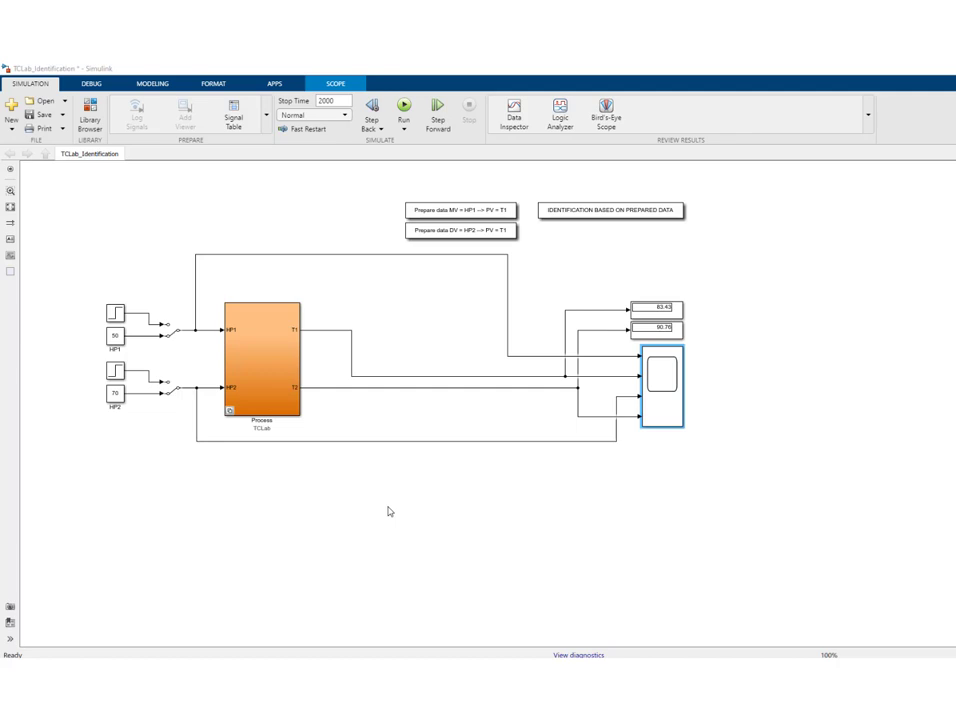
- Prepare the DV = HP2 --> PV = T1 data and place the original and cleaned data figures side by side
{"action": "left_click", "coordinate": [460, 234]}
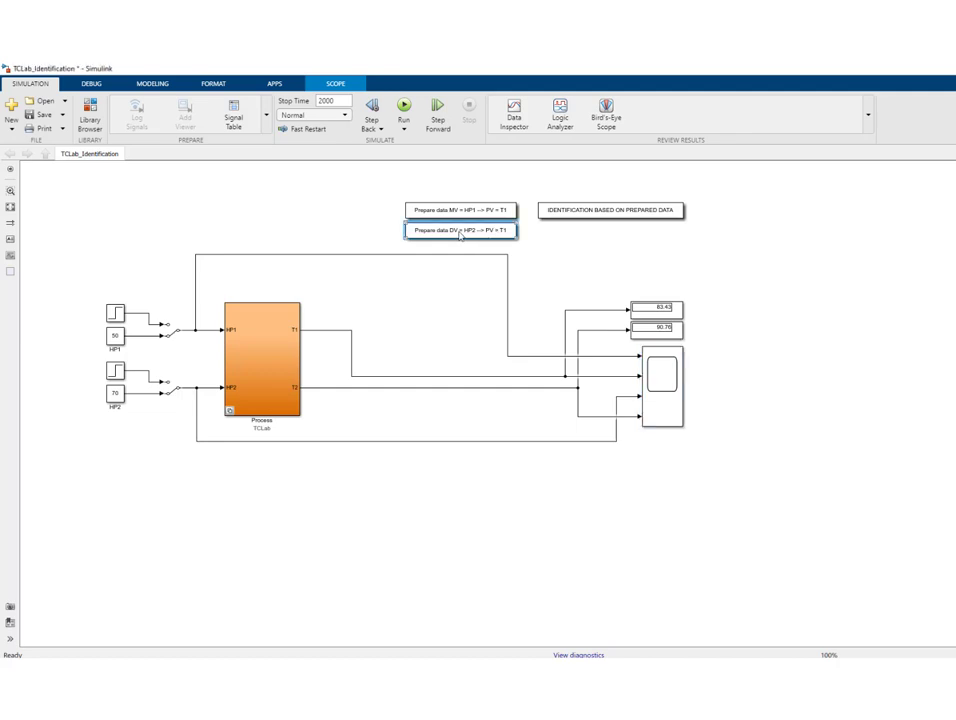
{"action": "double_click", "coordinate": [460, 234]}
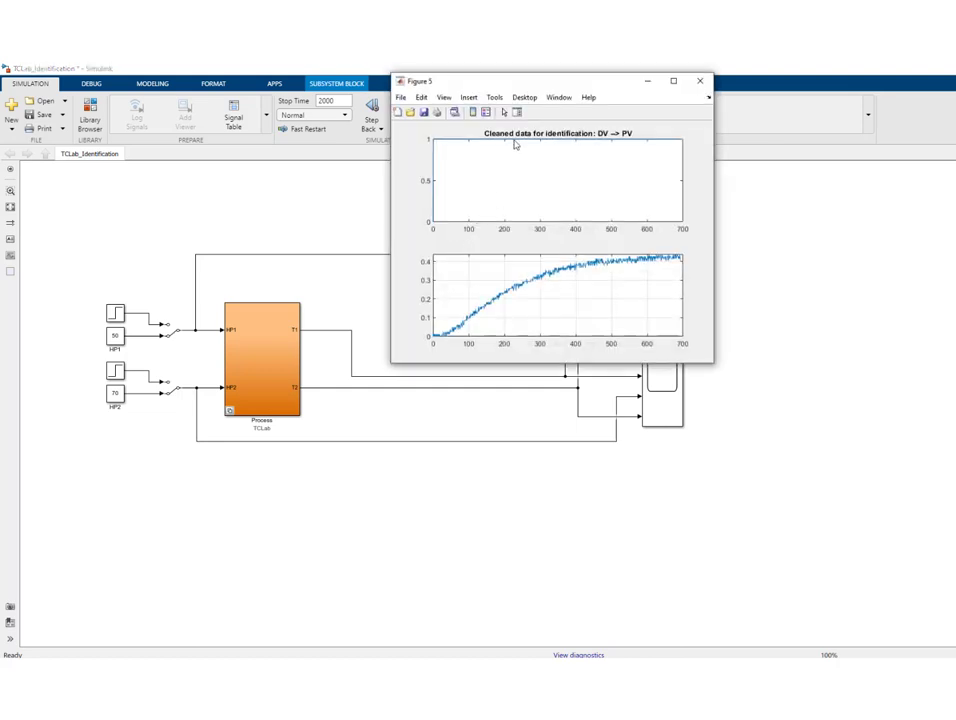
{"action": "left_click_drag", "start_coordinate": [527, 90], "coordinate": [200, 102]}
{"action": "left_click_drag", "start_coordinate": [586, 110], "coordinate": [498, 107]}
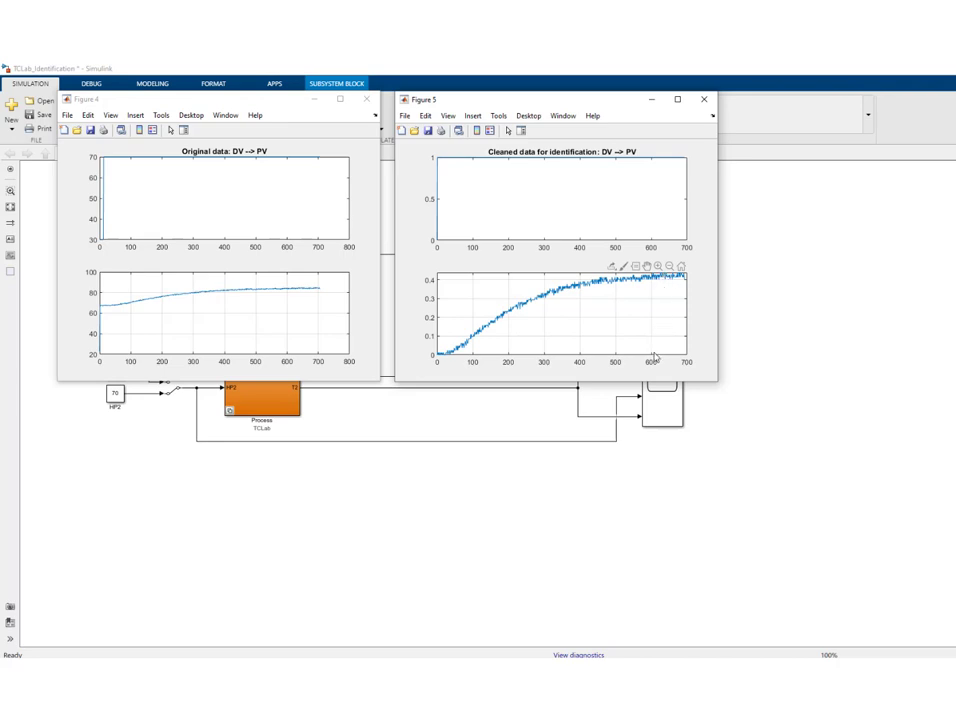
{"action": "left_click", "coordinate": [475, 403]}
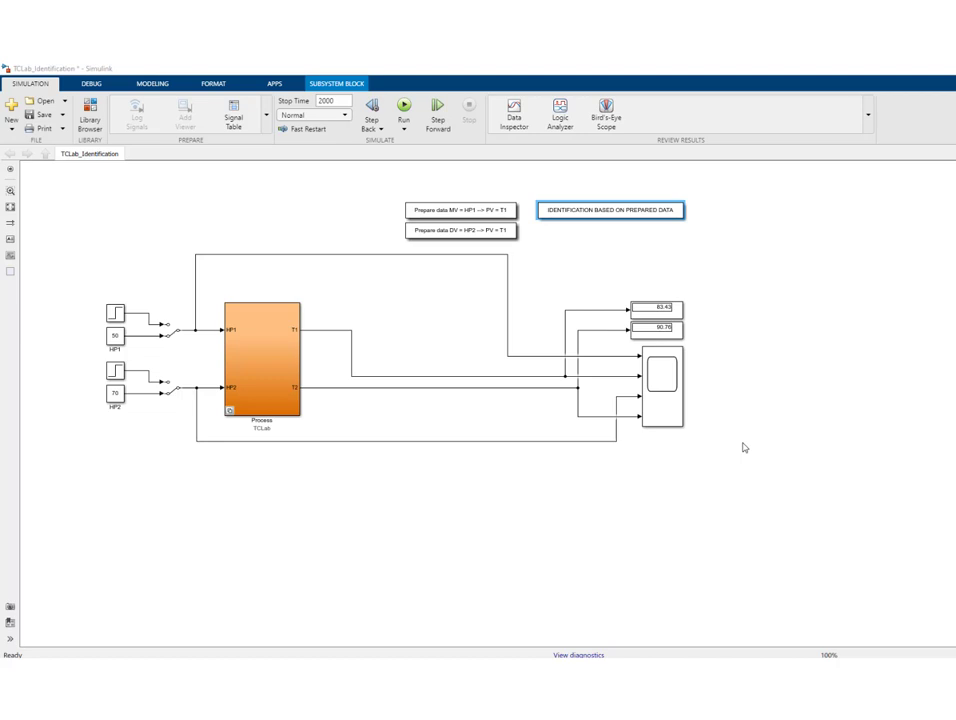
- Open the identification based on the prepared DV data and run its optimisation twice to refine the model coefficients
{"action": "left_click", "coordinate": [623, 217]}
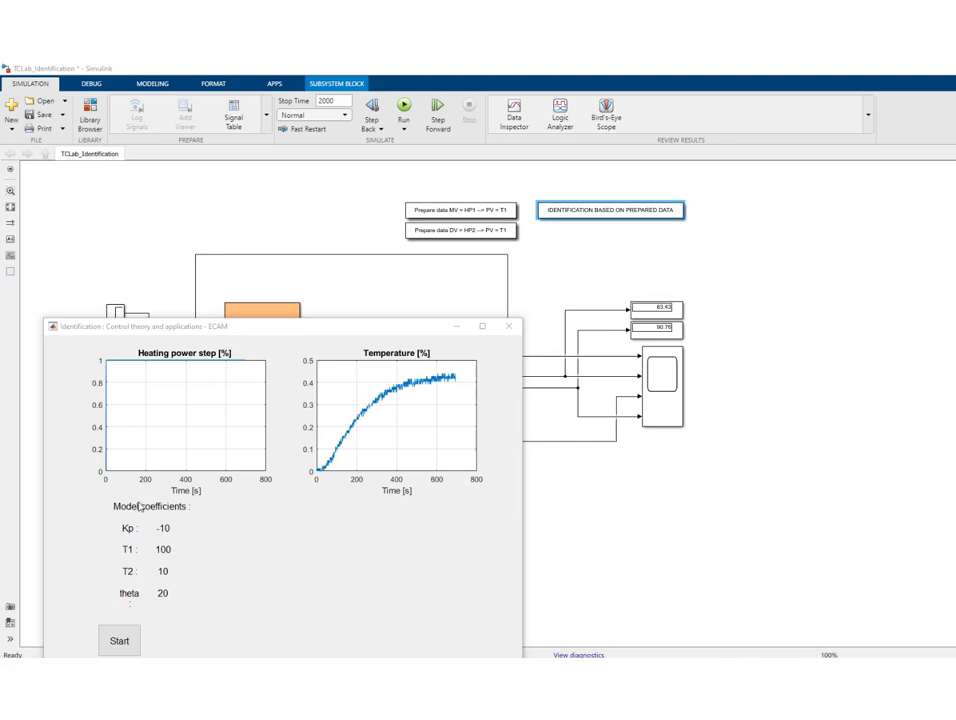
{"action": "left_click", "coordinate": [124, 643]}
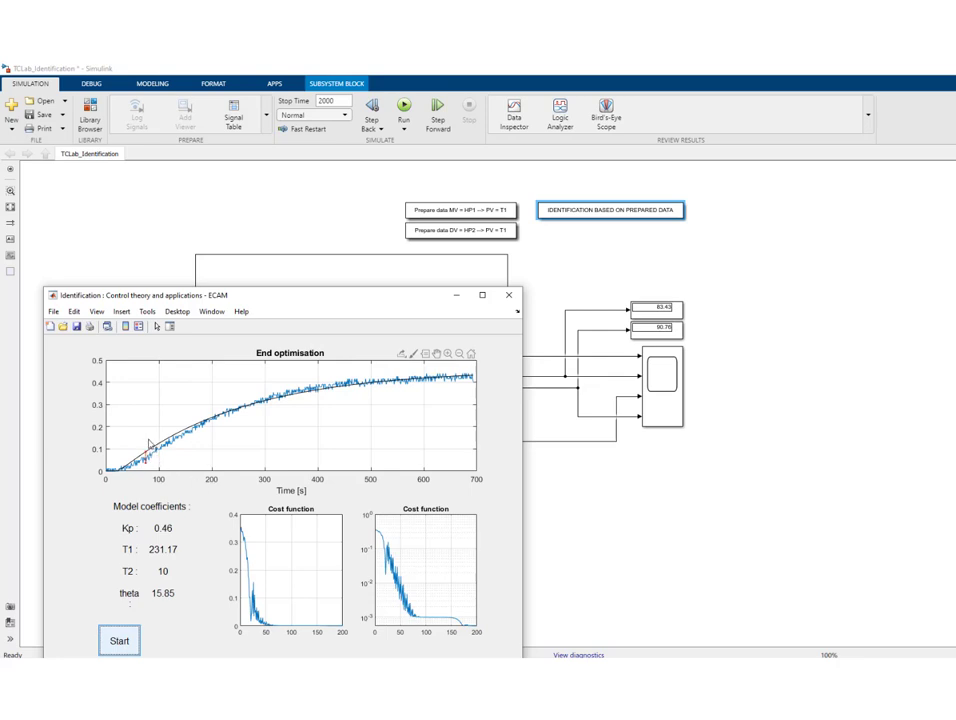
{"action": "left_click", "coordinate": [121, 641]}
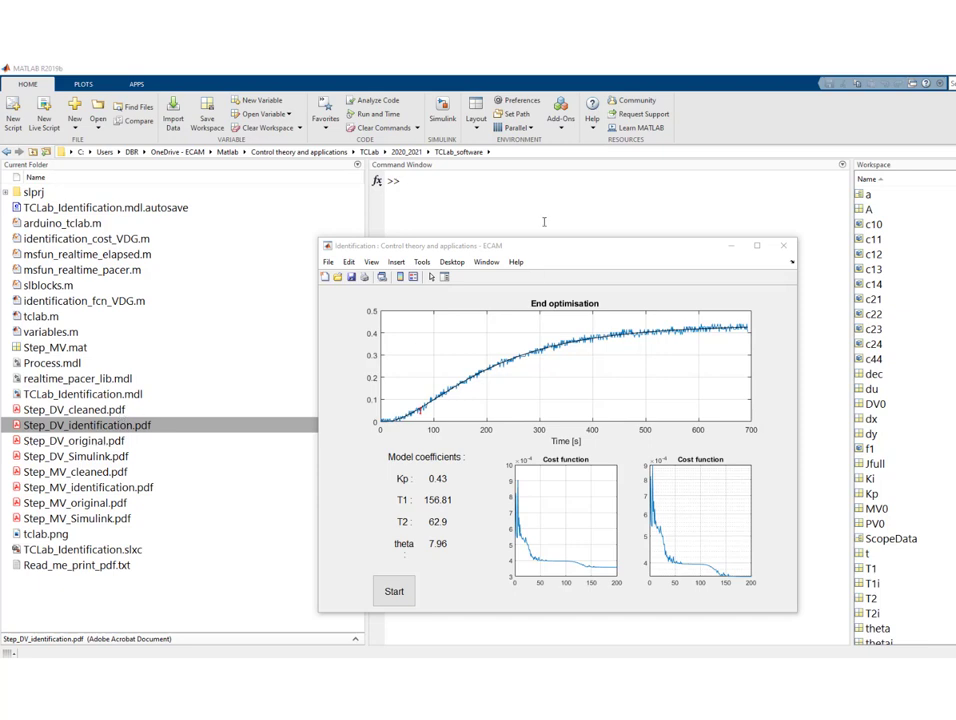
- Save the workspace variables from the MATLAB Command Window with save Step_DV
{"action": "left_click", "coordinate": [512, 182]}
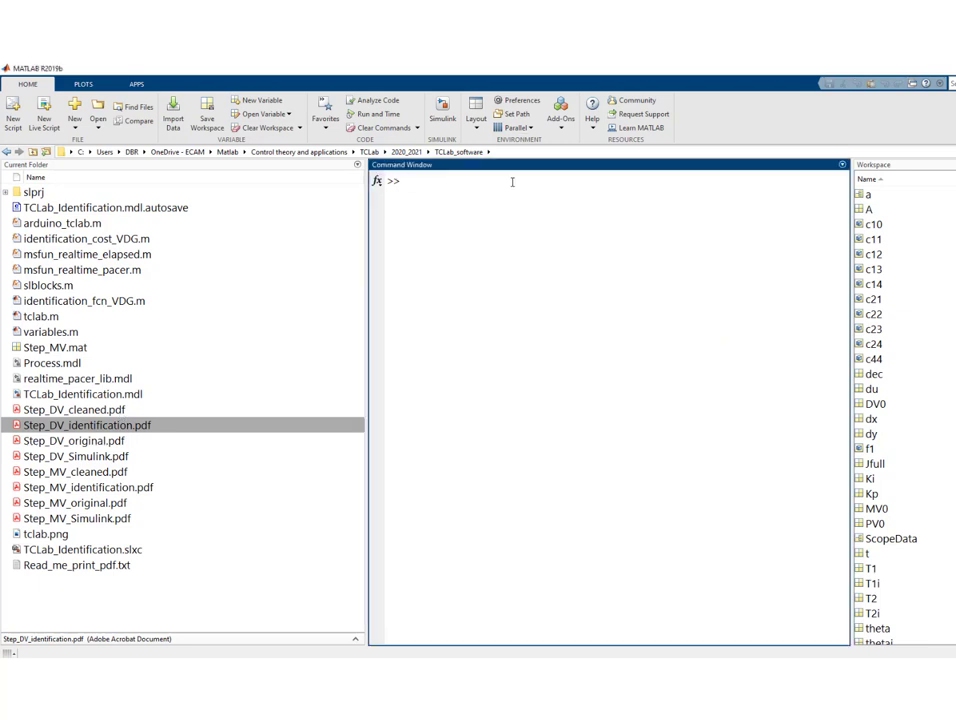
{"action": "type", "text": "save Step_DV"}
{"action": "key", "text": "Return"}
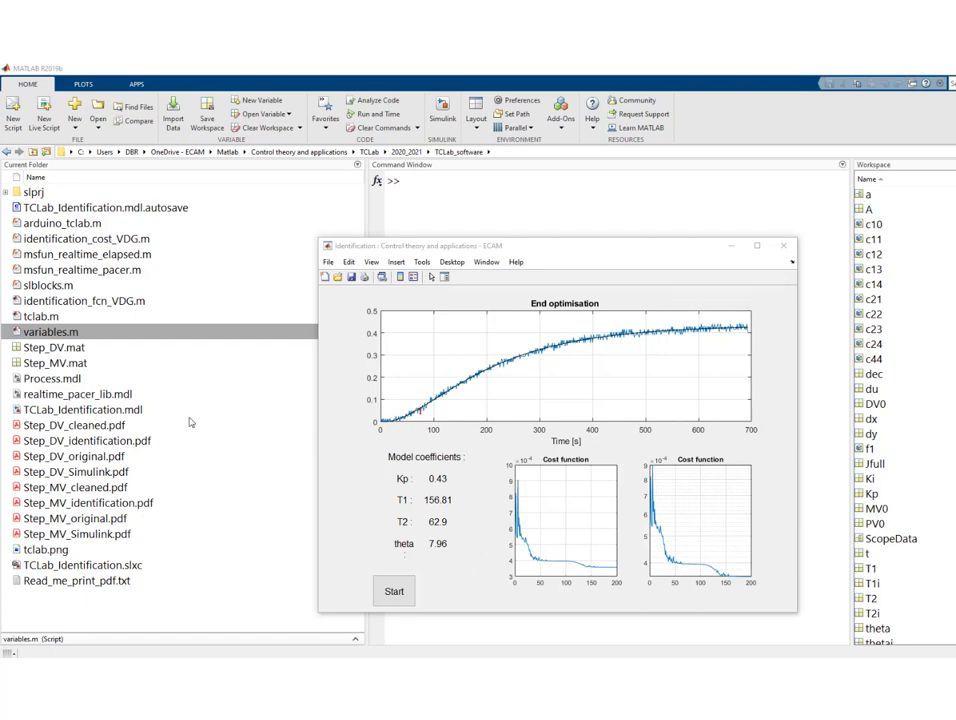
- Add a DV-> PV section below theta in variables.m with Kd = 0.43, T1d = 156.81, T2d = 62.09 and thetad = 7.96, and save the file
{"action": "double_click", "coordinate": [67, 338]}
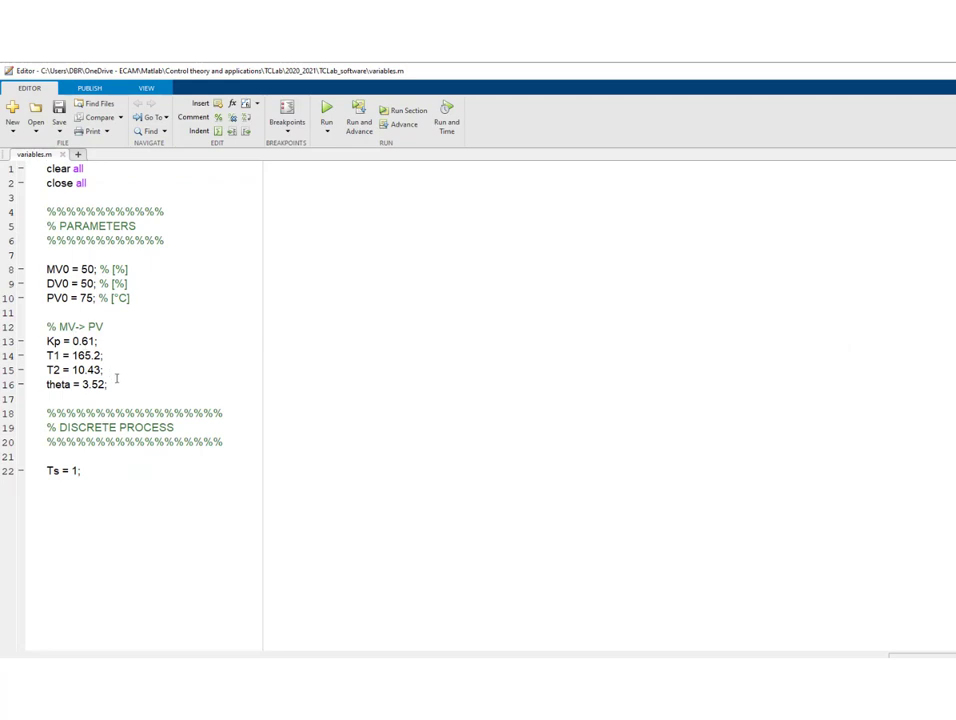
{"action": "key", "text": "Return"}
{"action": "key", "text": "Return"}
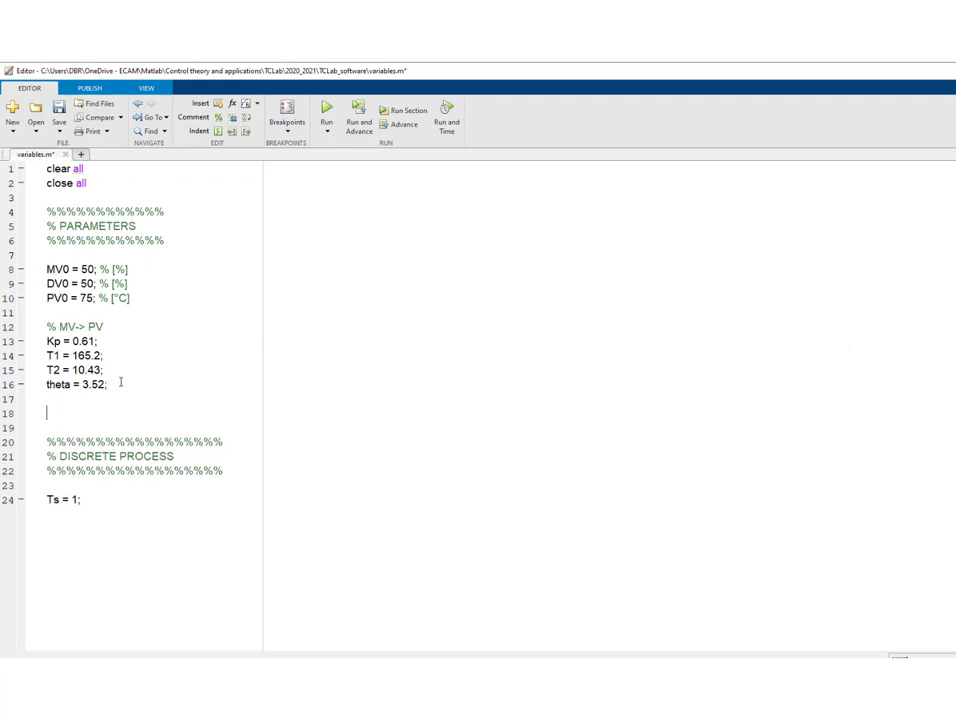
{"action": "type", "text": "% DV-> PV Kd = 0.43; T1d = 156.81; T2d = 62.09; thetad = 7.96;"}
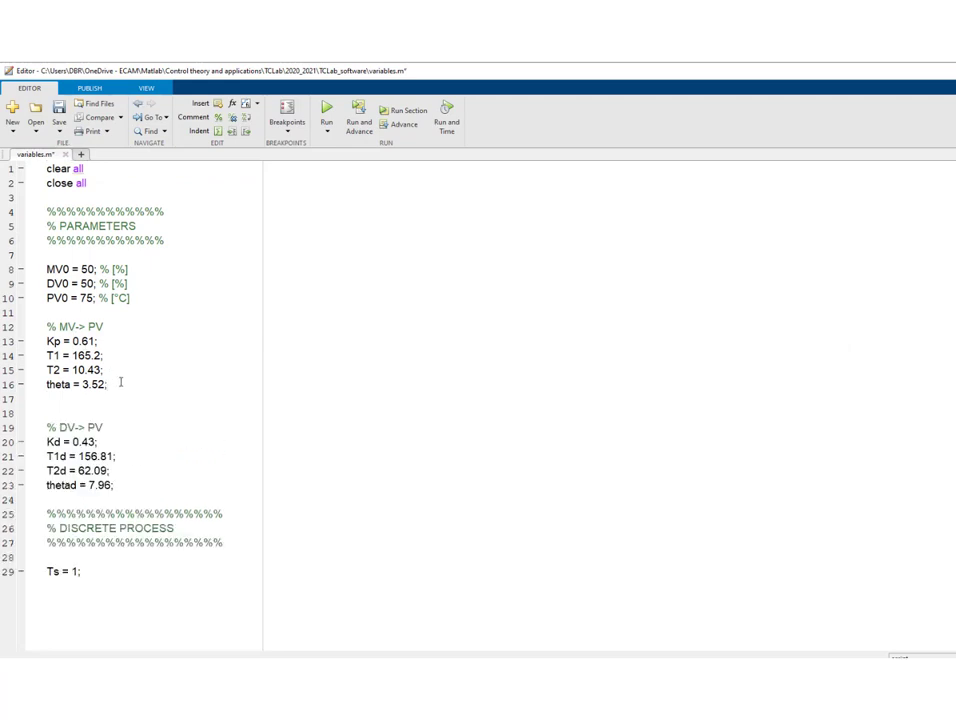
{"action": "key", "text": "Up"}
{"action": "key", "text": "Up"}
{"action": "key", "text": "Up"}
{"action": "key", "text": "Up"}
{"action": "key", "text": "BackSpace"}
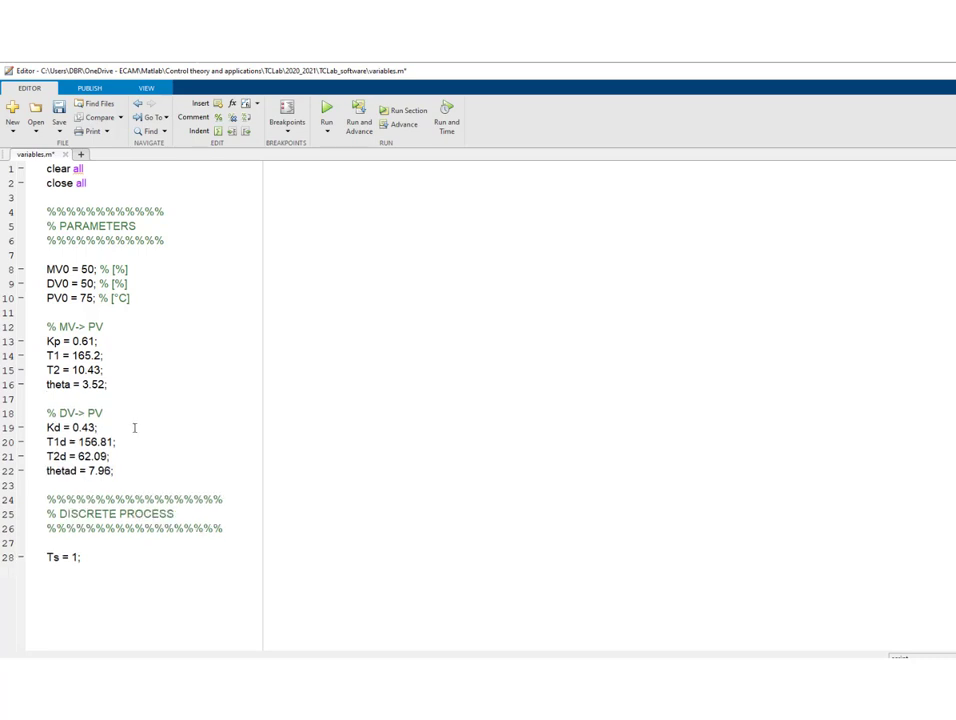
{"action": "left_click", "coordinate": [58, 111]}
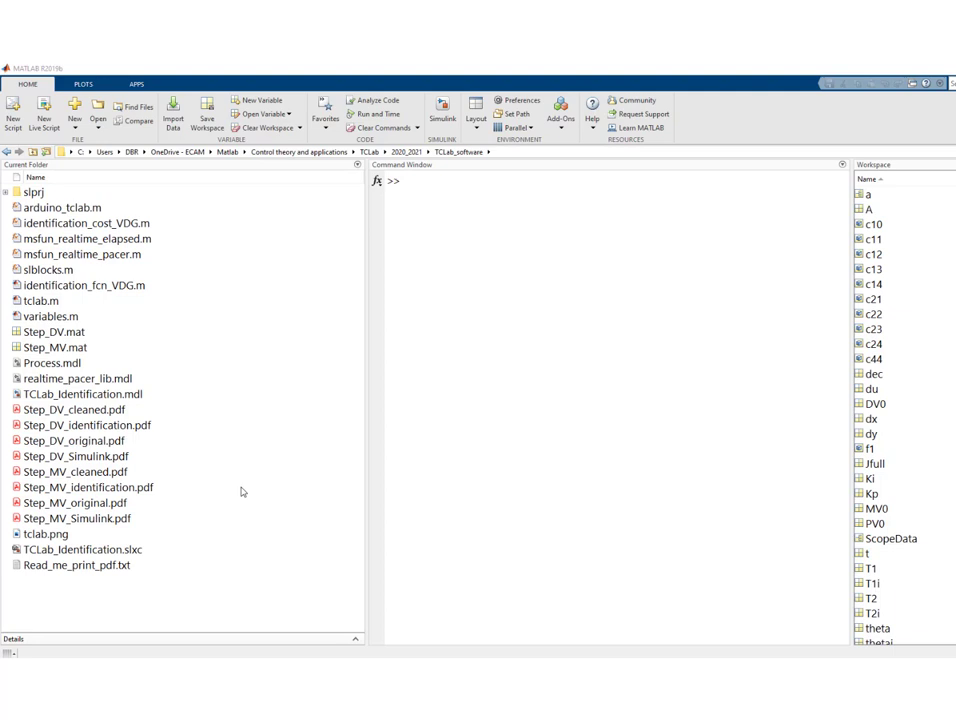
- Open Step_MV_cleaned.pdf, examine the cleaned MV --> PV step response, and close the document
{"action": "double_click", "coordinate": [62, 477]}
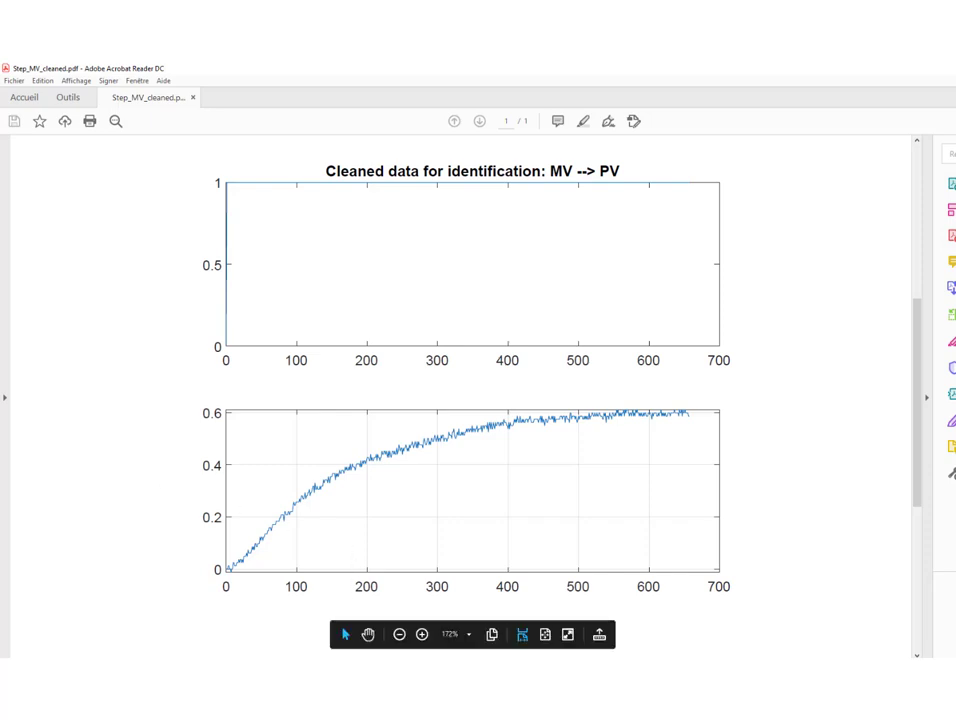
{"action": "key", "text": "alt+F4"}
- Read the classical model approximation methods in the course document, from the experimental step response through the Broida, van der Grinten and Strejc models
{"action": "left_click", "coordinate": [260, 588]}
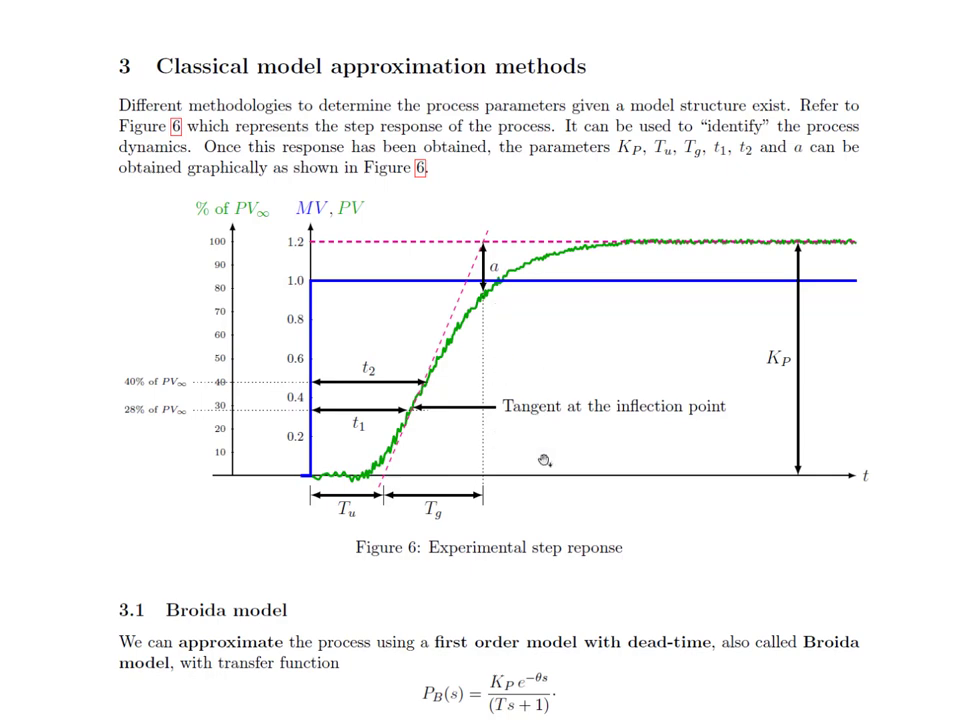
{"action": "scroll", "coordinate": [542, 455], "scroll_direction": "down", "scroll_amount": 5}
{"action": "scroll", "coordinate": [542, 460], "scroll_direction": "down", "scroll_amount": 15}
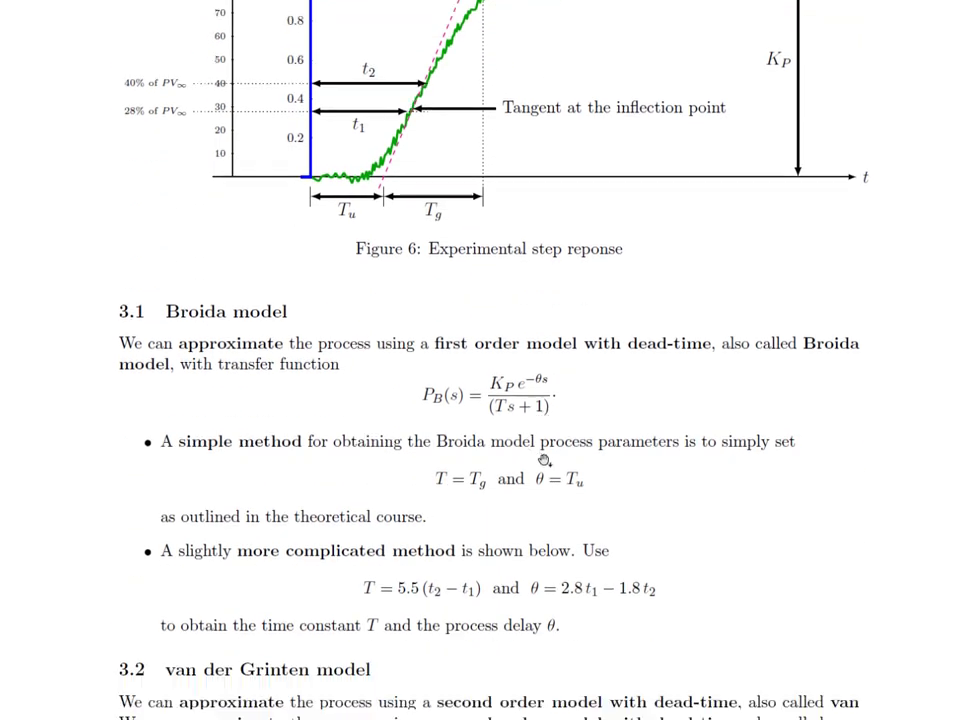
{"action": "scroll", "coordinate": [543, 460], "scroll_direction": "down", "scroll_amount": 5}
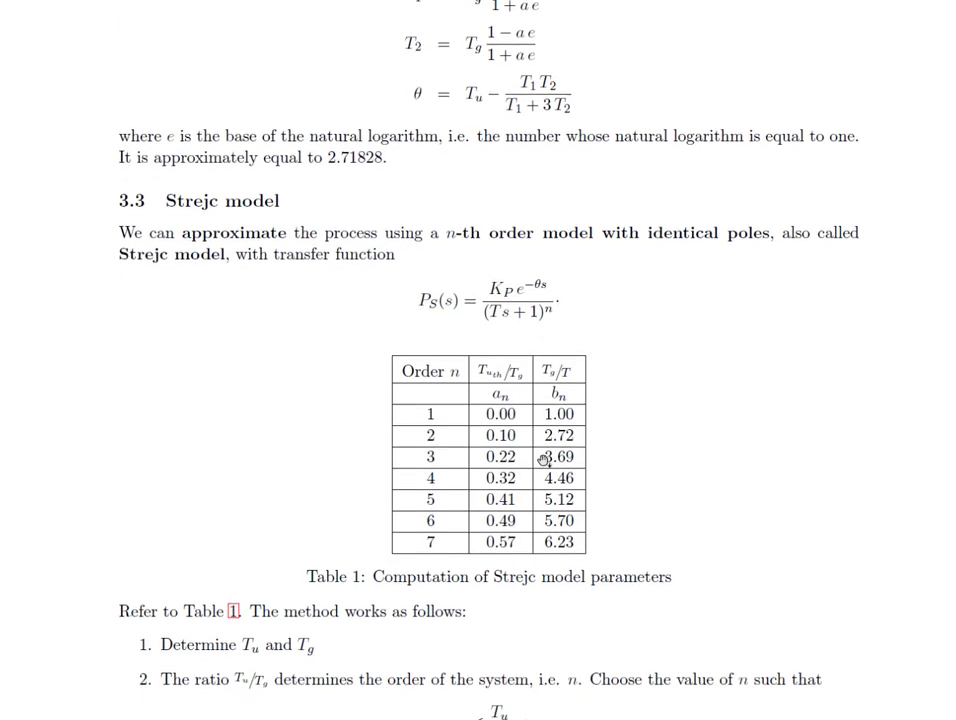